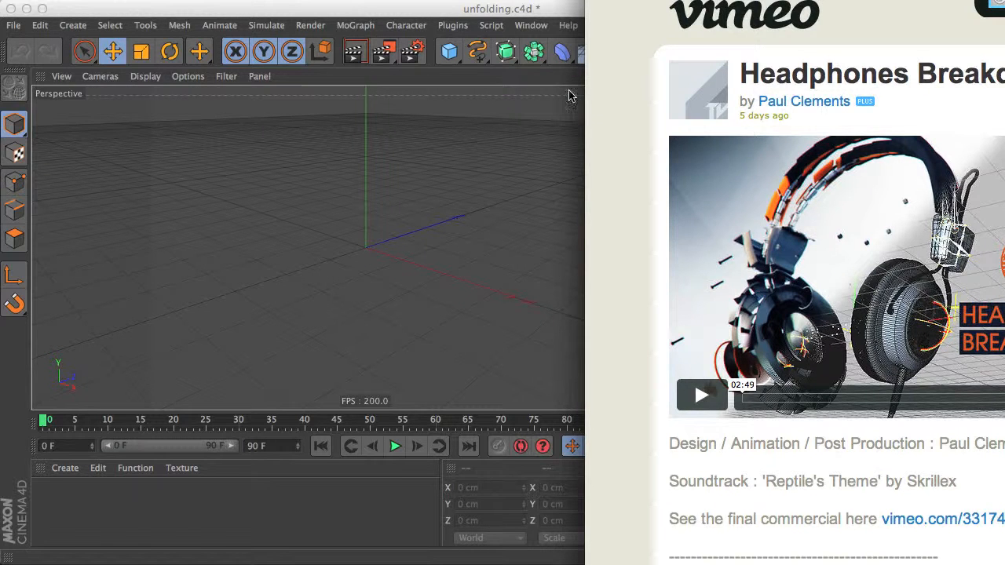
# Switch to QuickTime Player, play unfold_render_test_264.mov as a reference, and return to Cinema 4D.
pyautogui.click(532, 26)
pyautogui.press('super+Tab')
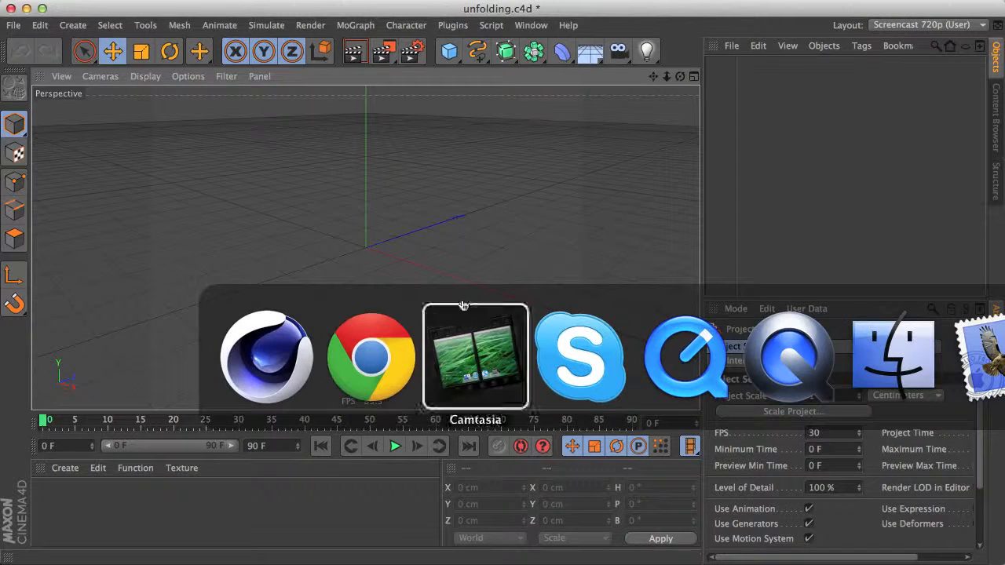
pyautogui.click(783, 386)
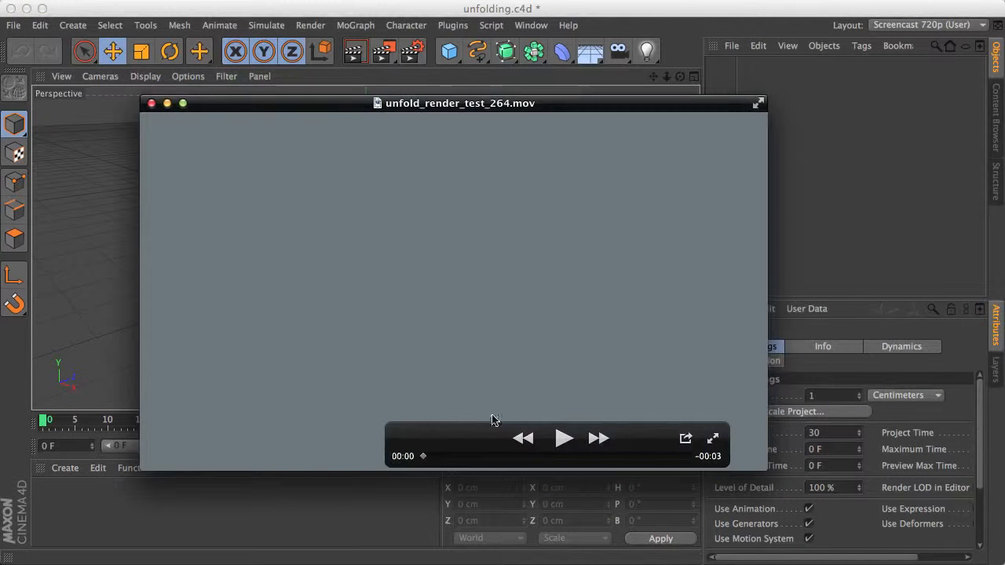
pyautogui.click(565, 438)
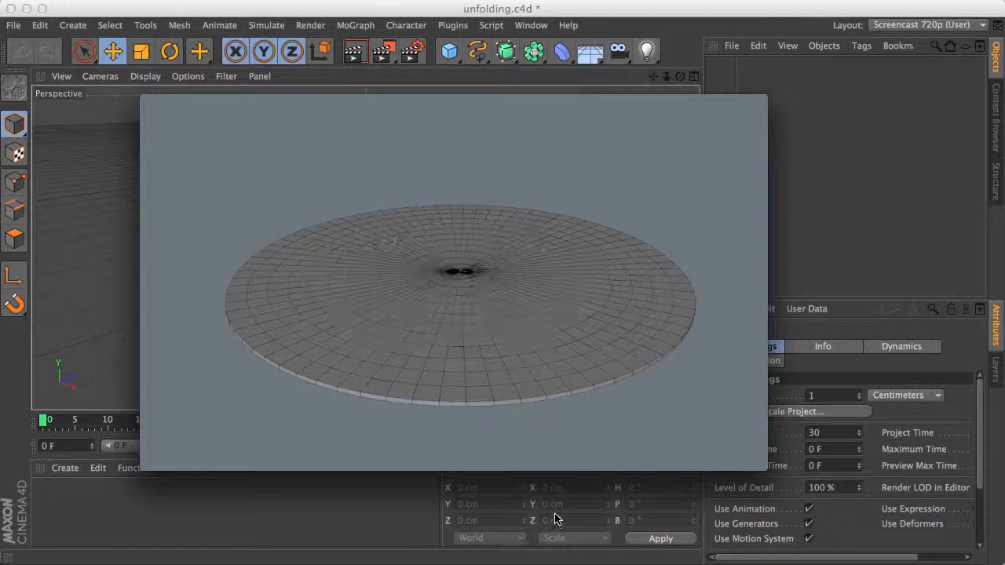
pyautogui.click(562, 439)
pyautogui.click(117, 527)
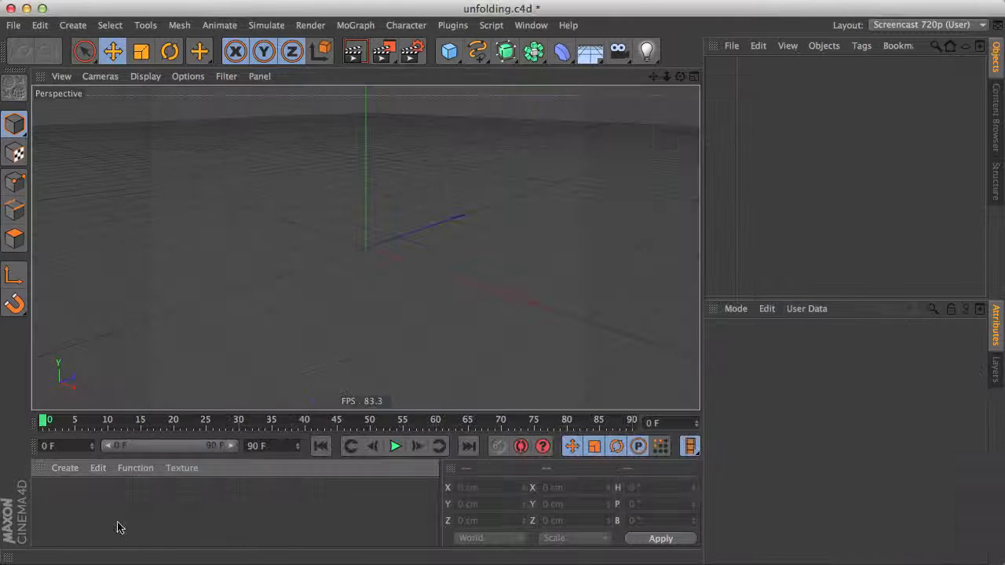
# Add a Polygon primitive and set its width and height to 50 cm.
pyautogui.moveTo(449, 52); pyautogui.dragTo(691, 104)
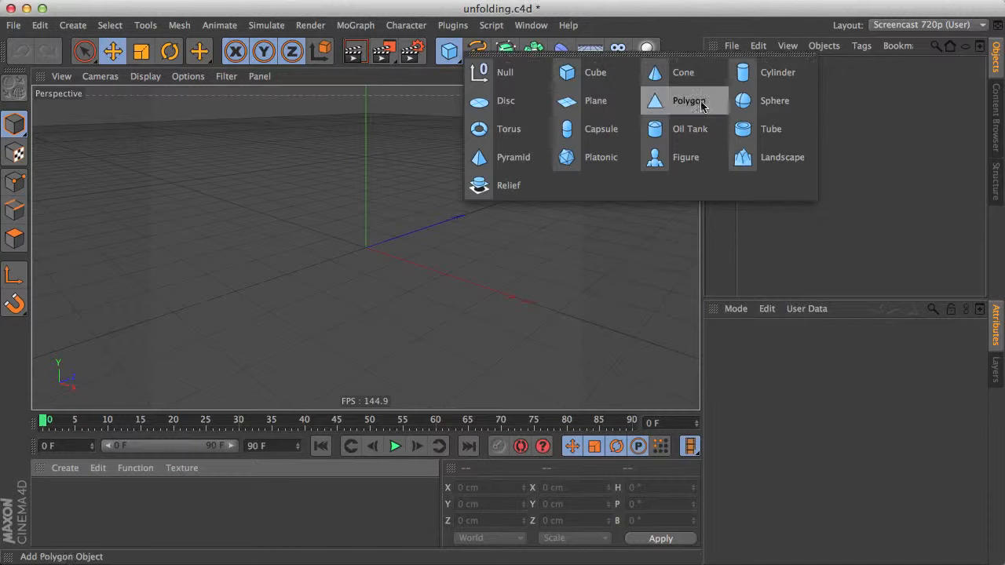
pyautogui.click(712, 106)
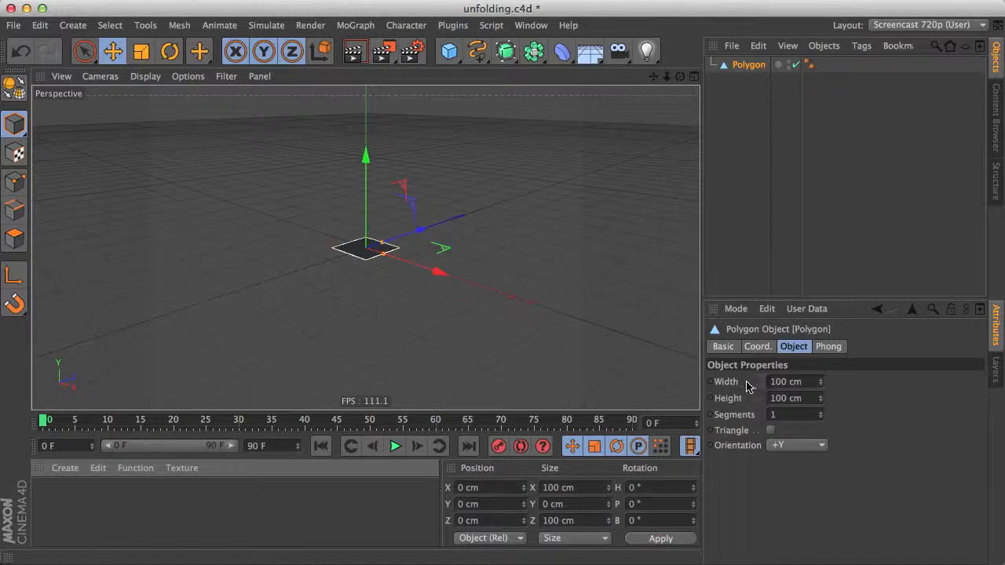
pyautogui.doubleClick(808, 382)
pyautogui.write('5')
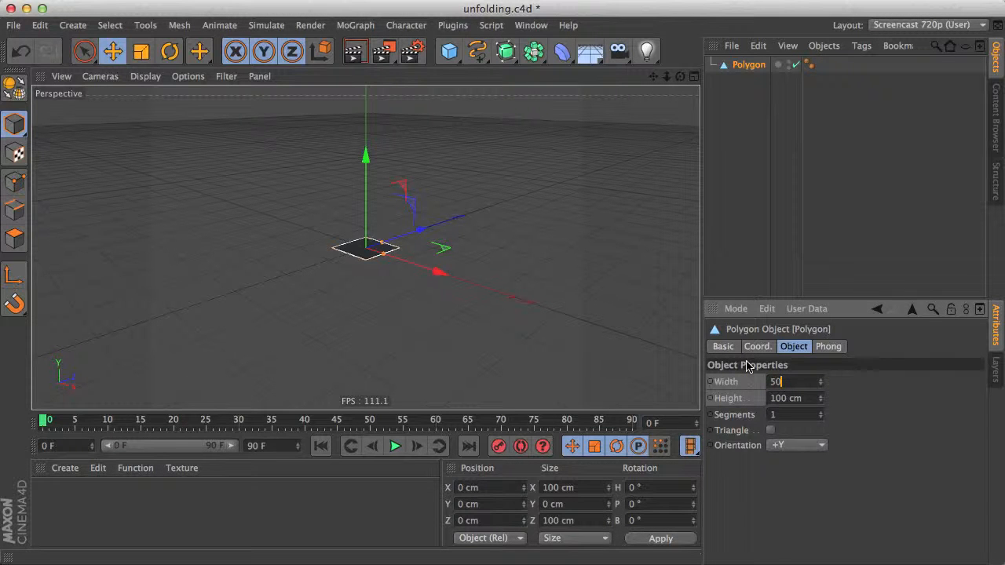
pyautogui.write('0')
pyautogui.press('Return')
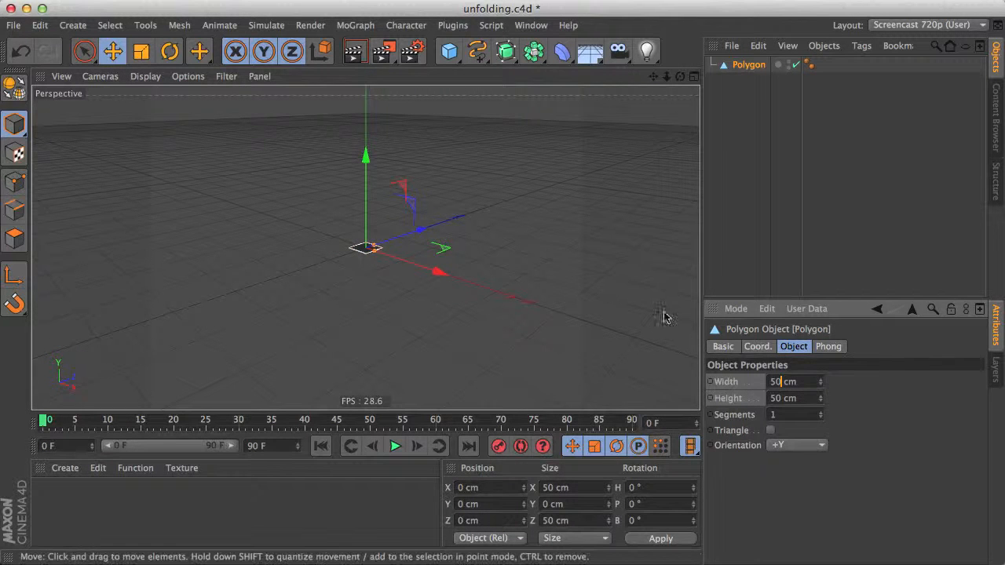
# Put the polygon inside a MoGraph Cloner and set the linear clones' Y position offset to 0 cm.
pyautogui.click(360, 26)
pyautogui.keyDown('alt'); pyautogui.click(367, 147); pyautogui.keyUp('alt')
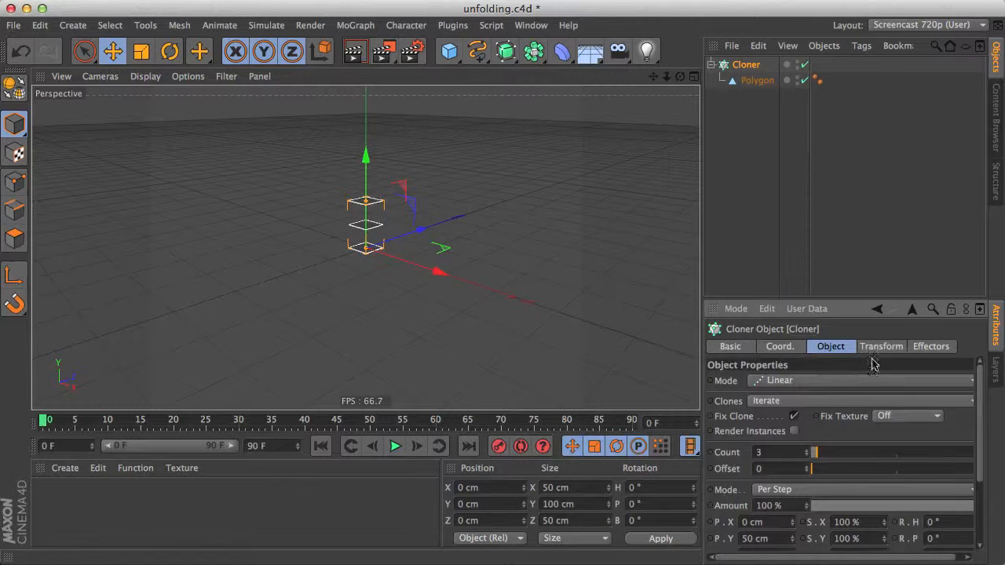
pyautogui.moveTo(978, 419); pyautogui.dragTo(982, 464)
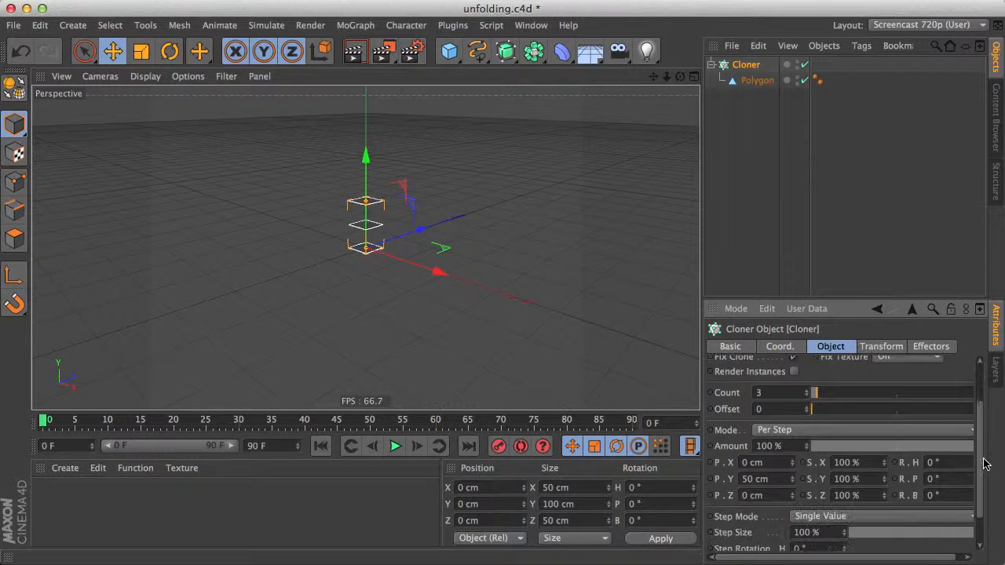
pyautogui.click(766, 479)
pyautogui.write('0')
pyautogui.press('Return')
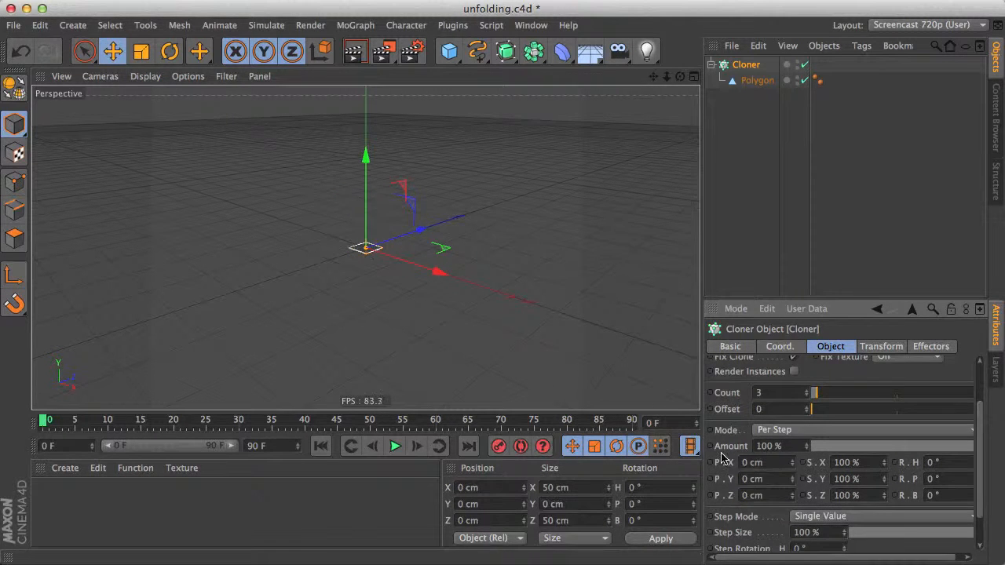
# Set the Cloner's Z position offset to 50 cm per step and its count to 10.
pyautogui.moveTo(792, 495)
pyautogui.mouseDown()
pyautogui.moveTo(784, 501)
pyautogui.moveTo(796, 495)
pyautogui.mouseUp()
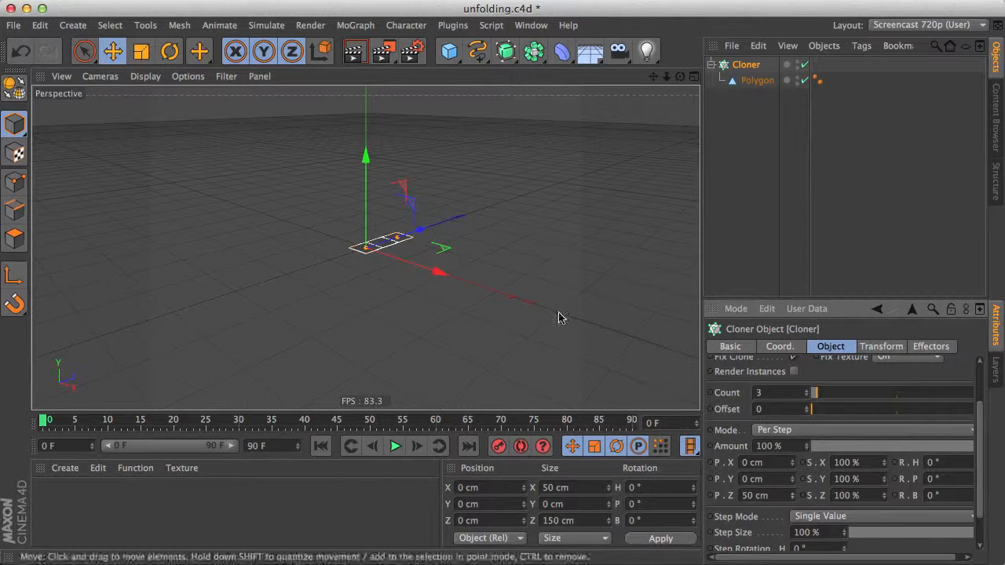
pyautogui.keyDown('alt'); pyautogui.moveTo(428, 269); pyautogui.dragTo(411, 278); pyautogui.keyUp('alt')
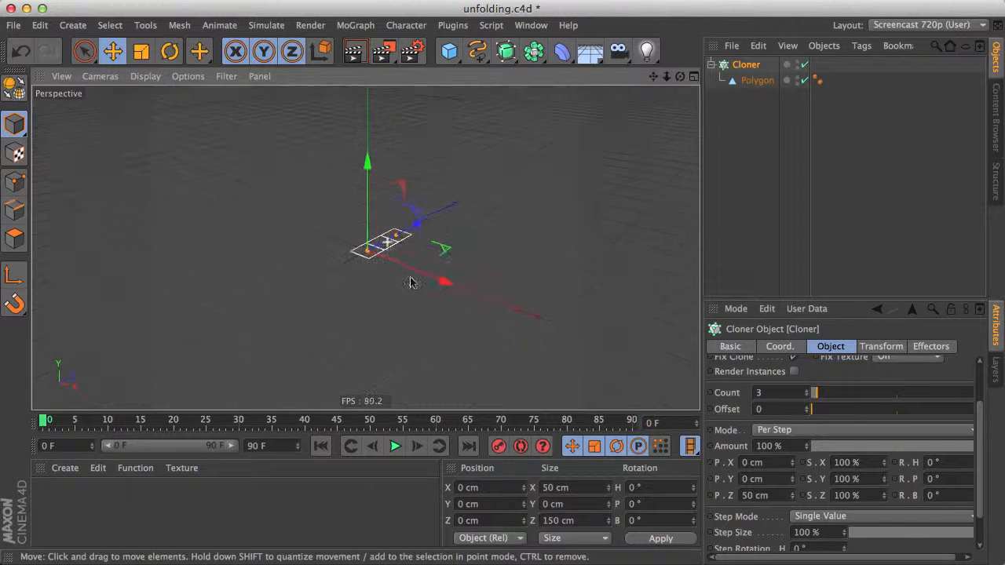
pyautogui.moveTo(820, 399); pyautogui.dragTo(829, 397)
pyautogui.moveTo(417, 259)
pyautogui.keyDown('alt'); pyautogui.mouseDown()
pyautogui.moveTo(309, 233)
pyautogui.moveTo(298, 150)
pyautogui.moveTo(300, 260)
pyautogui.moveTo(358, 269)
pyautogui.moveTo(309, 274)
pyautogui.moveTo(331, 266)
pyautogui.moveTo(382, 283)
pyautogui.moveTo(372, 240)
pyautogui.moveTo(464, 203)
pyautogui.mouseUp(); pyautogui.keyUp('alt')
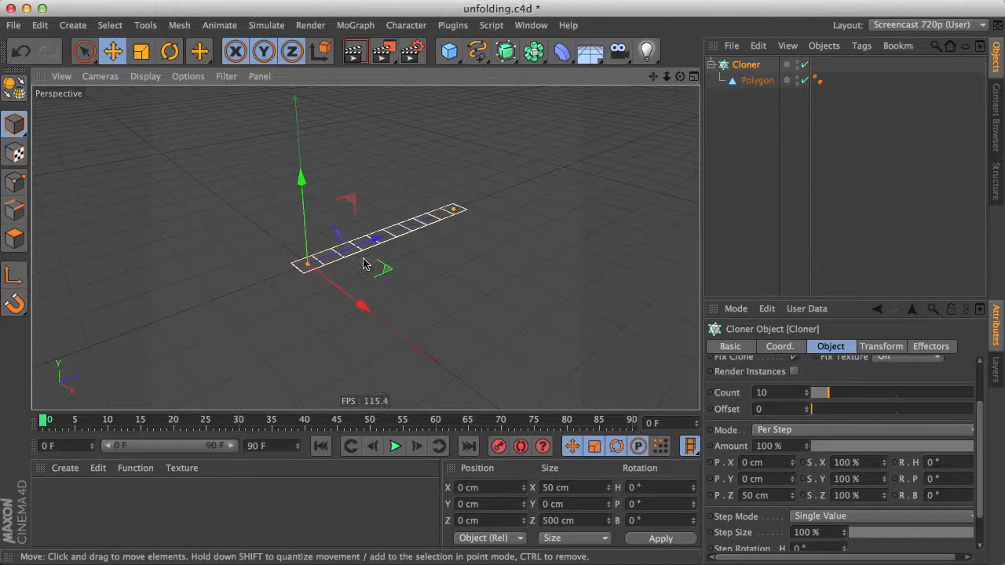
# Try changing the clones' pitch rotation in the Cloner's Transform settings, and undo the change.
pyautogui.click(875, 349)
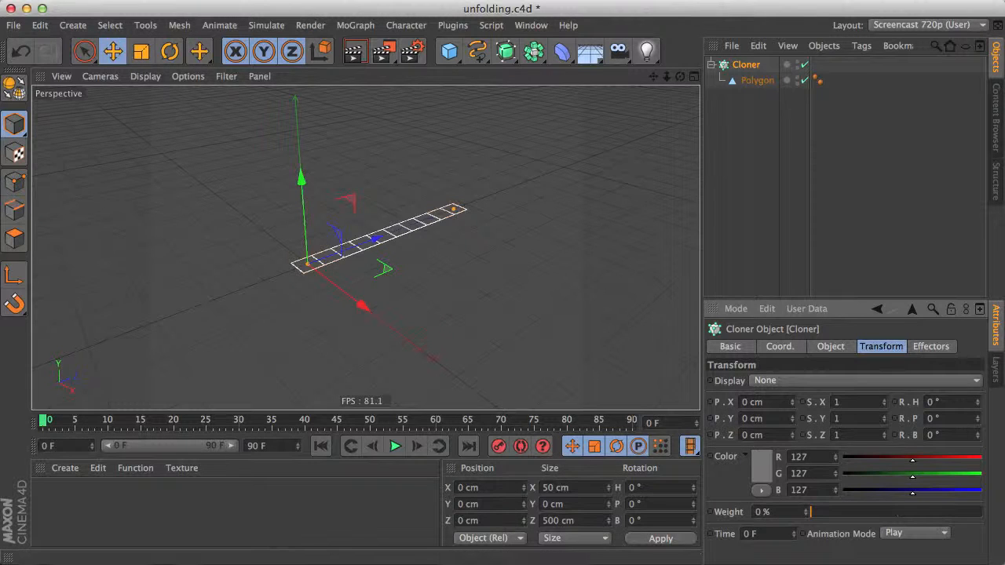
pyautogui.moveTo(980, 422); pyautogui.dragTo(980, 420)
pyautogui.press('super+z')
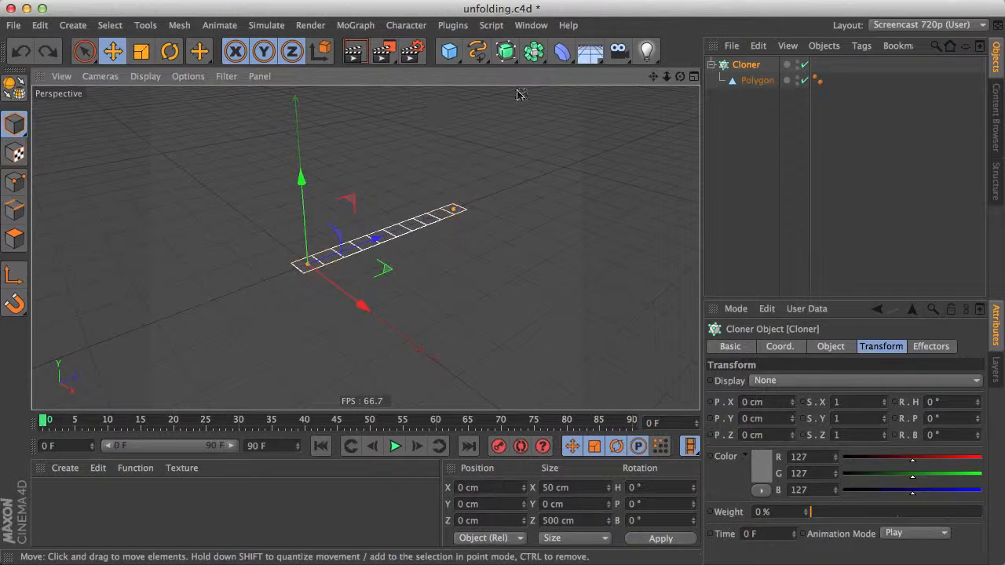
# Add a Floor object and use it to test the clones' pitch rotation, undoing the rotation.
pyautogui.moveTo(591, 53); pyautogui.dragTo(622, 74)
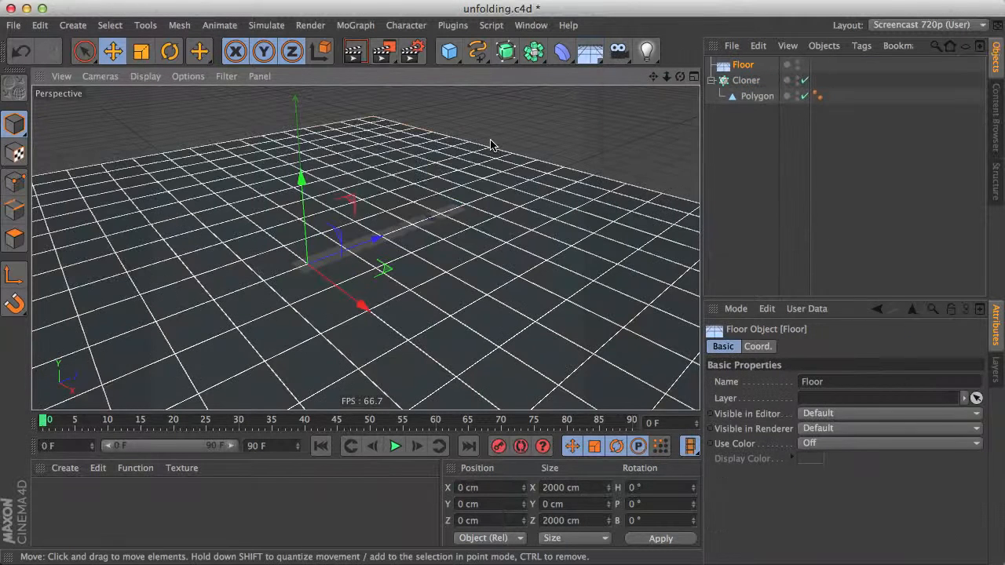
pyautogui.click(757, 97)
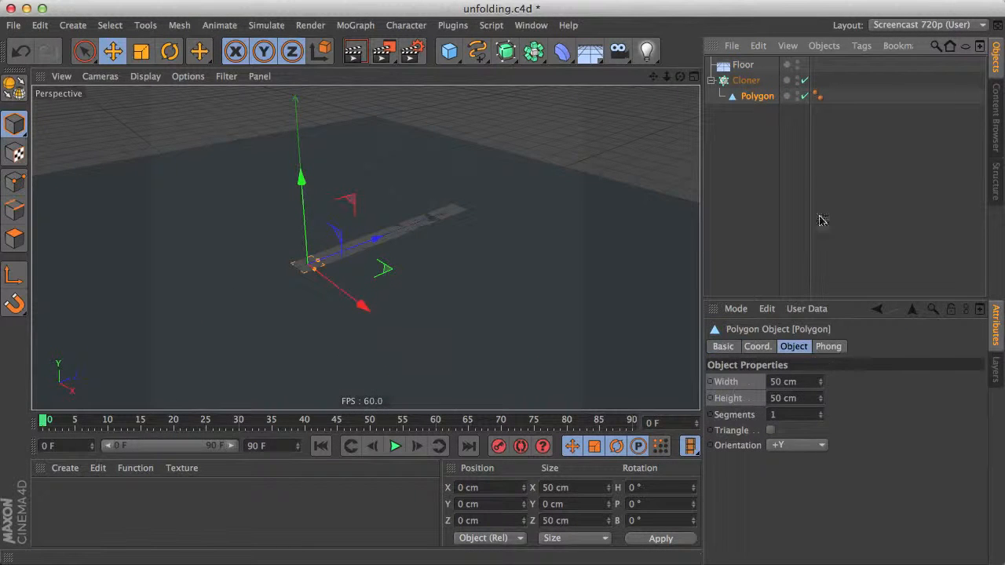
pyautogui.click(746, 80)
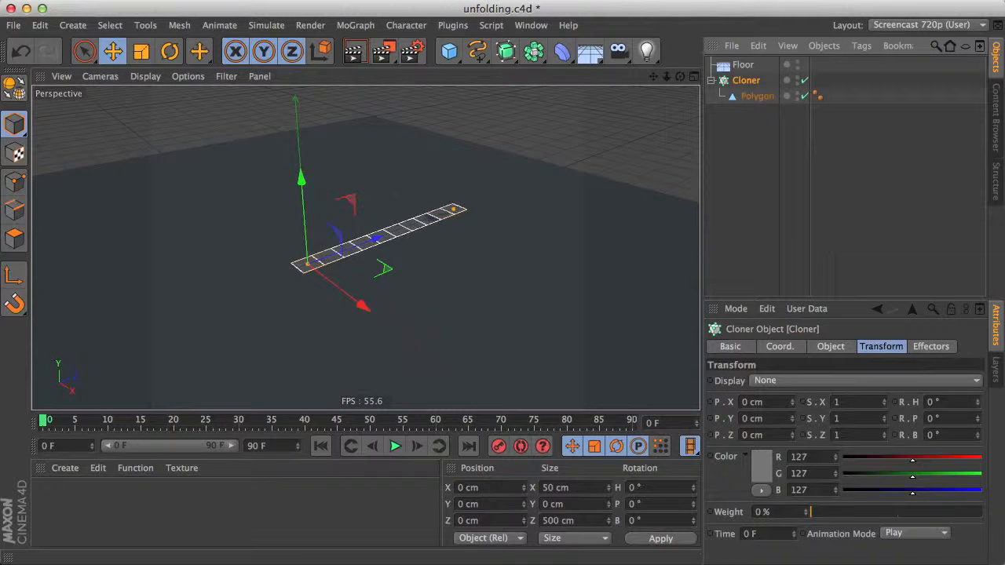
pyautogui.moveTo(977, 422)
pyautogui.mouseDown()
pyautogui.moveTo(977, 379)
pyautogui.moveTo(978, 392)
pyautogui.mouseUp()
pyautogui.press('super+z')
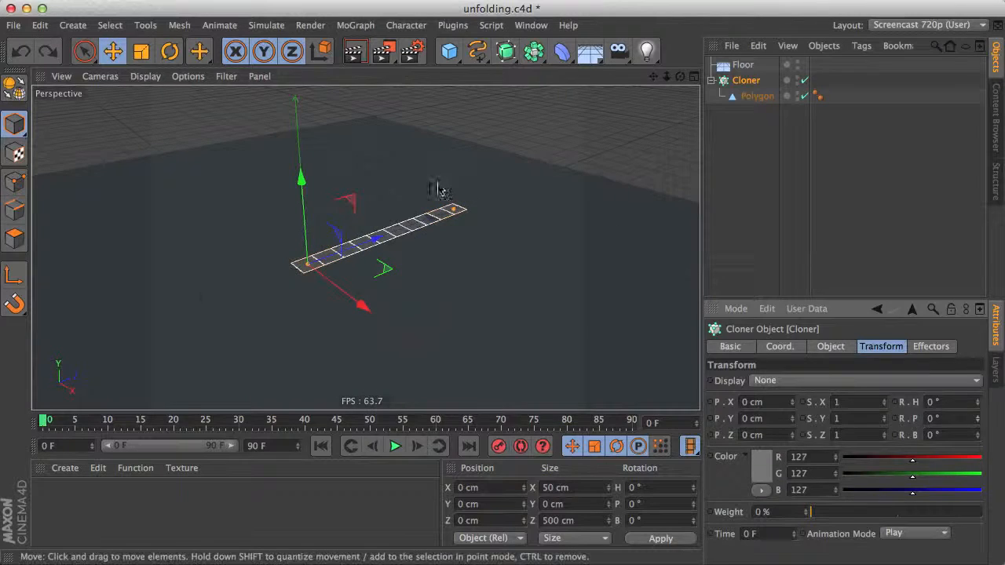
# Switch to QuickTime Player, scrub through the unfolding render test, and return to Cinema 4D.
pyautogui.press('super+Tab')
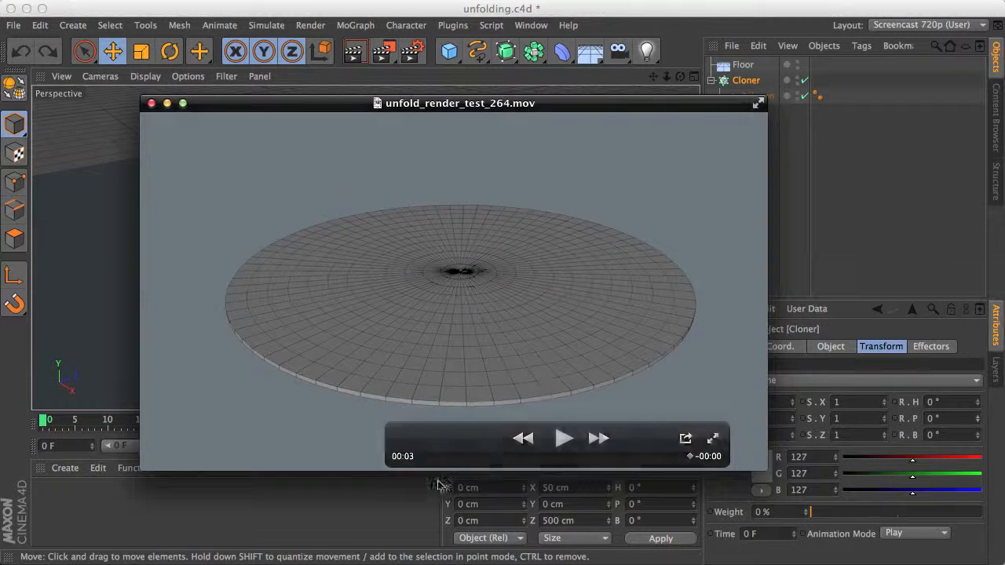
pyautogui.moveTo(433, 460); pyautogui.dragTo(530, 467)
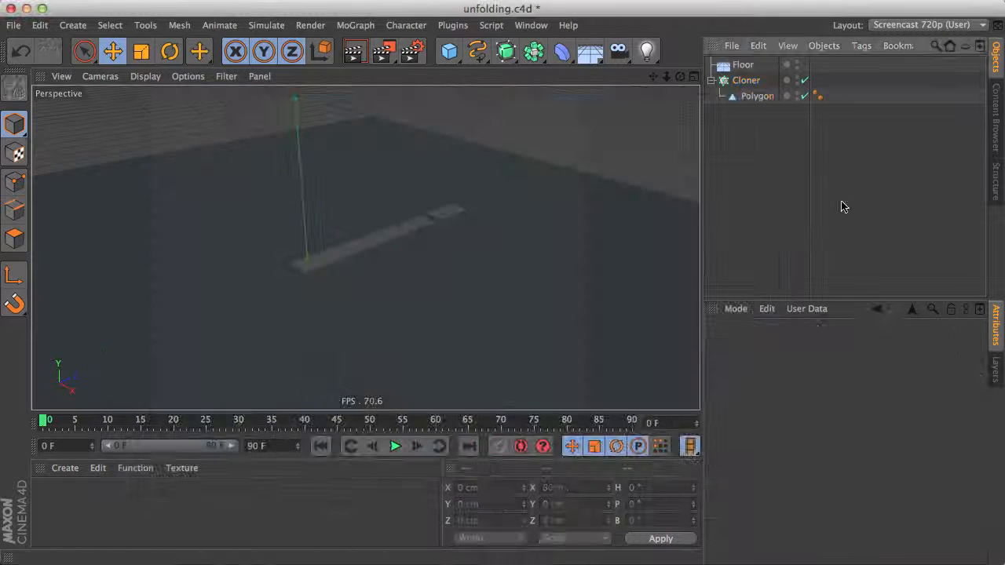
# Make the polygon editable with the Cloner disabled and the Floor hidden in the viewport.
pyautogui.click(801, 81)
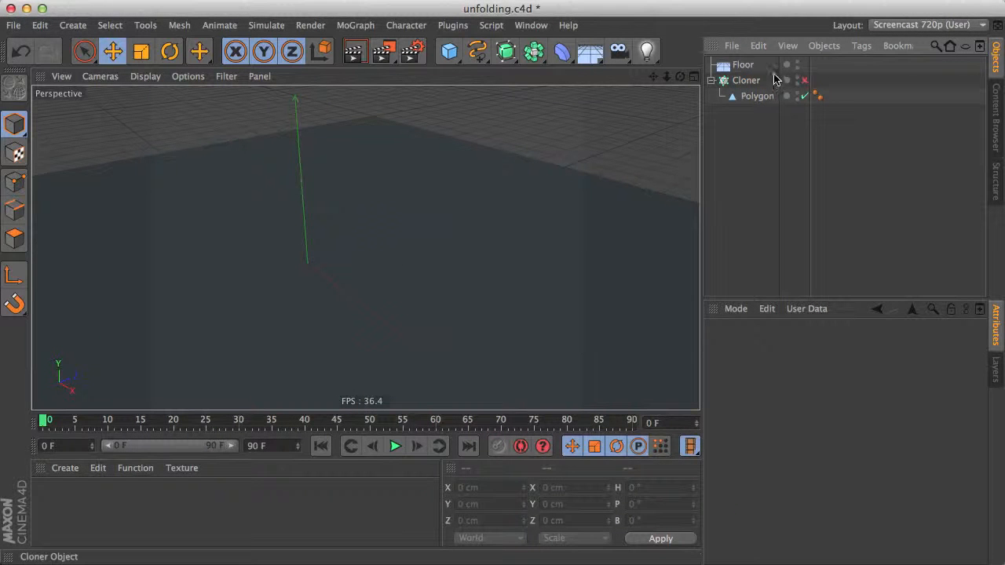
pyautogui.click(798, 65)
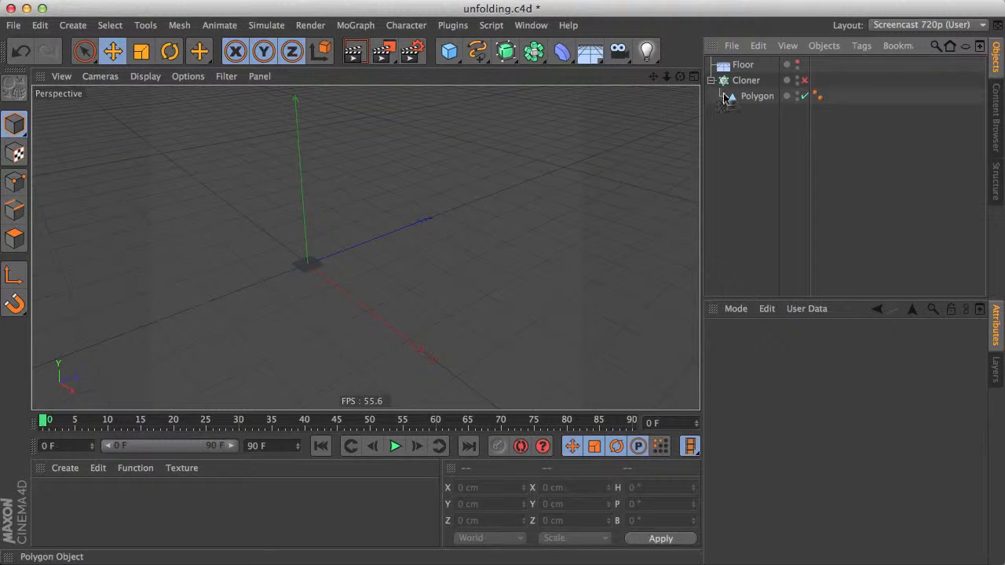
pyautogui.click(750, 95)
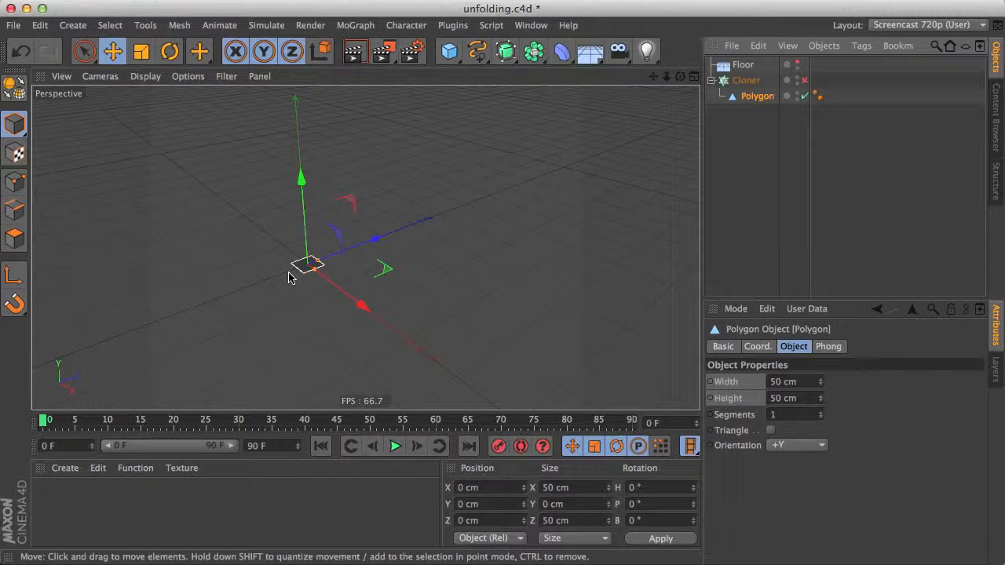
pyautogui.press('c')
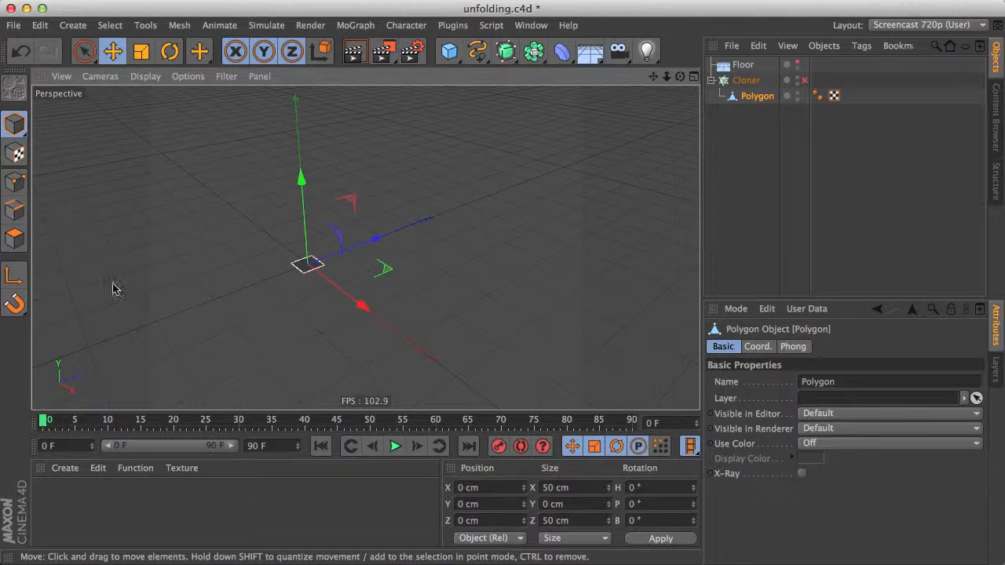
# Move only the polygon's axis to its edge by setting its Z position to -25 cm.
pyautogui.click(14, 275)
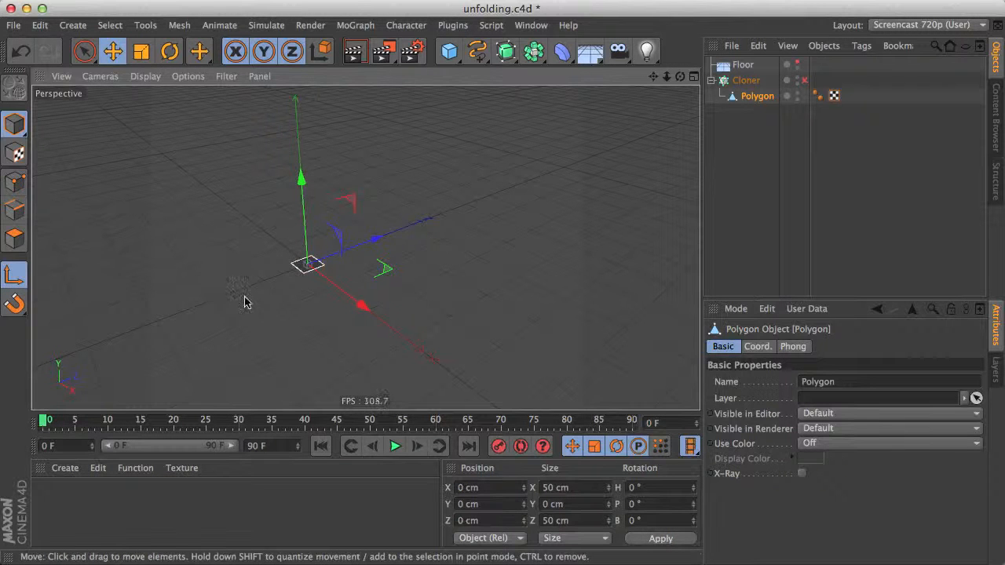
pyautogui.keyDown('alt'); pyautogui.moveTo(279, 292); pyautogui.dragTo(380, 303); pyautogui.keyUp('alt')
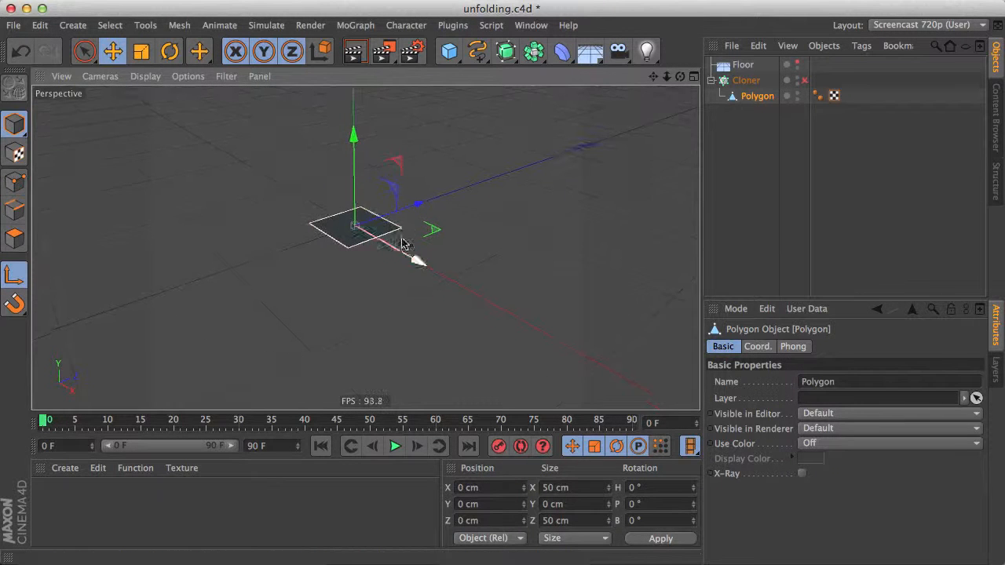
pyautogui.moveTo(415, 203); pyautogui.dragTo(395, 215)
pyautogui.moveTo(470, 520); pyautogui.dragTo(511, 522)
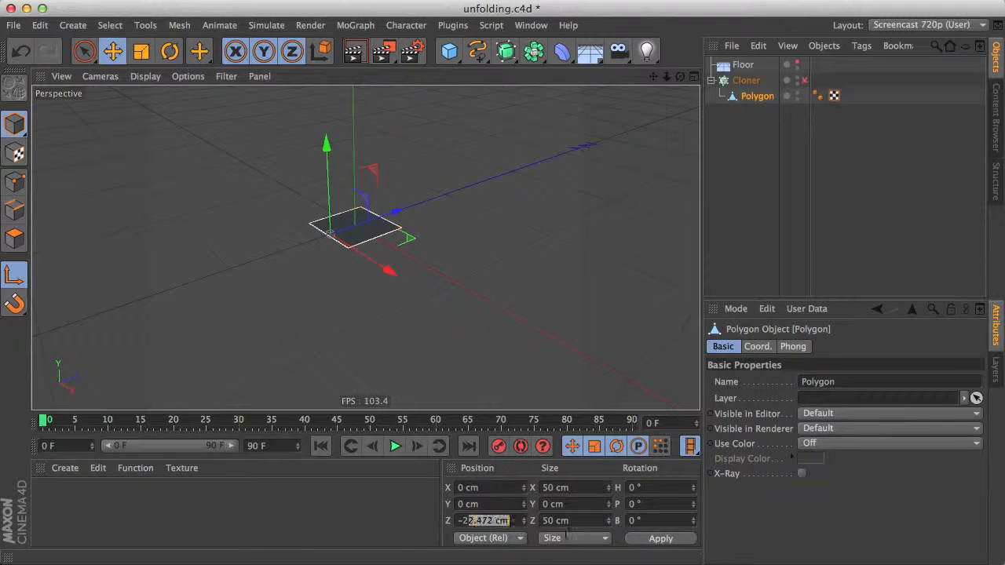
pyautogui.write('5')
pyautogui.press('Return')
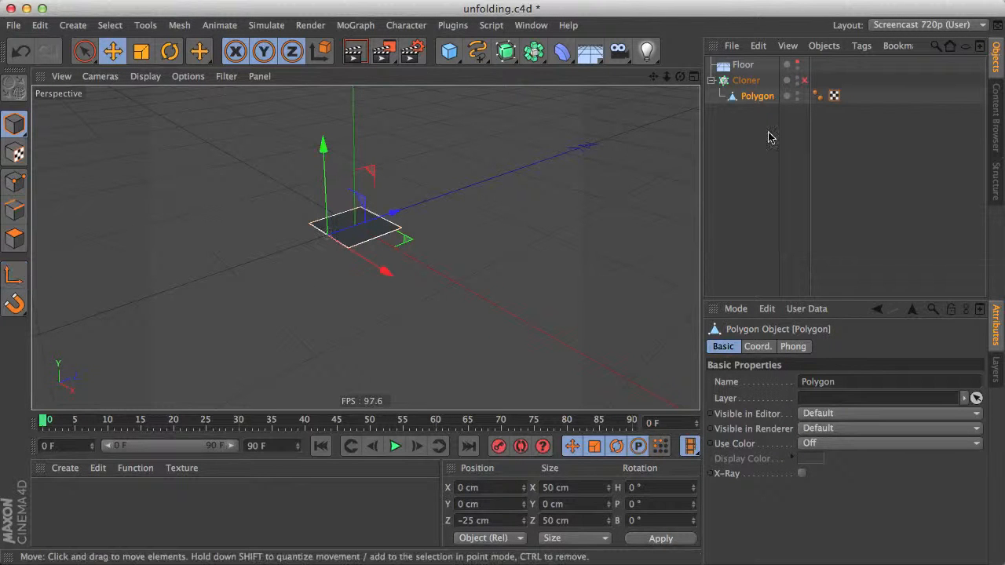
# Re-enable the Cloner and set the viewport display to Gouraud shading with lines.
pyautogui.click(805, 81)
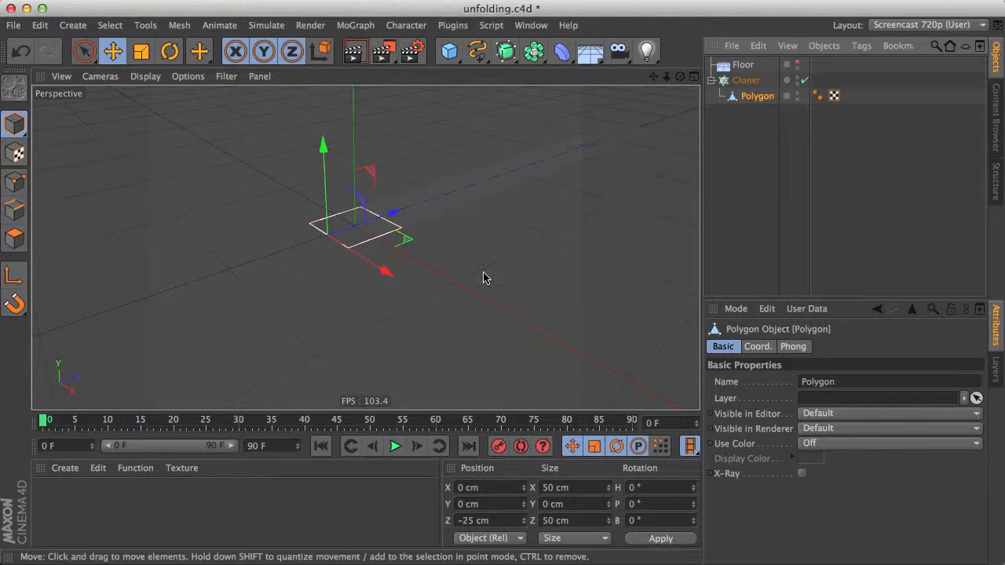
pyautogui.press('n')
pyautogui.press('b')
pyautogui.moveTo(462, 212)
pyautogui.keyDown('alt'); pyautogui.mouseDown()
pyautogui.moveTo(487, 242)
pyautogui.moveTo(451, 221)
pyautogui.moveTo(664, 164)
pyautogui.mouseUp(); pyautogui.keyUp('alt')
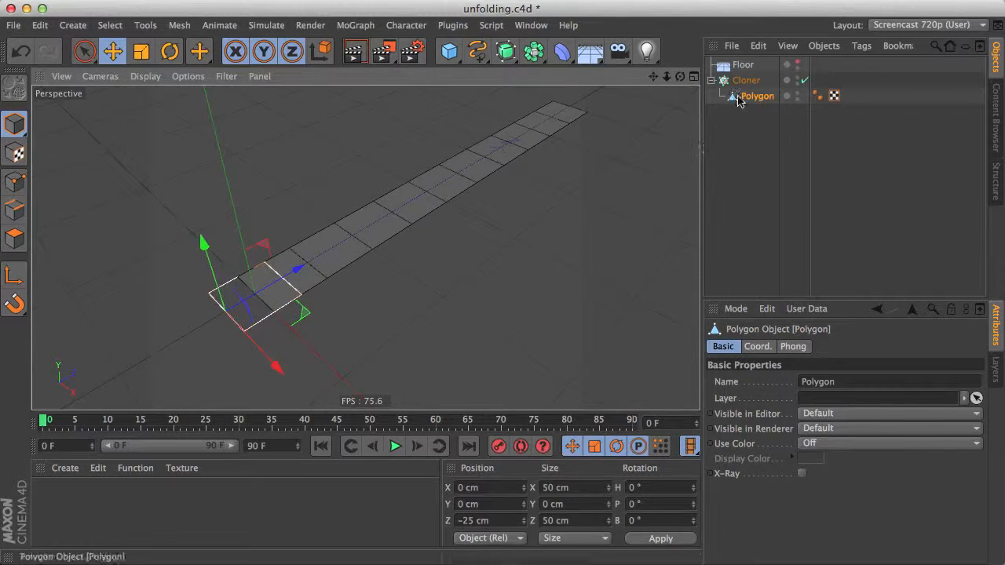
# Test the clones' pitch rotation around the edge axis, reset R.P to 0°, and keep the Floor hidden.
pyautogui.click(746, 80)
pyautogui.moveTo(978, 422)
pyautogui.mouseDown()
pyautogui.moveTo(982, 404)
pyautogui.moveTo(982, 428)
pyautogui.mouseUp()
pyautogui.write('0')
pyautogui.press('Return')
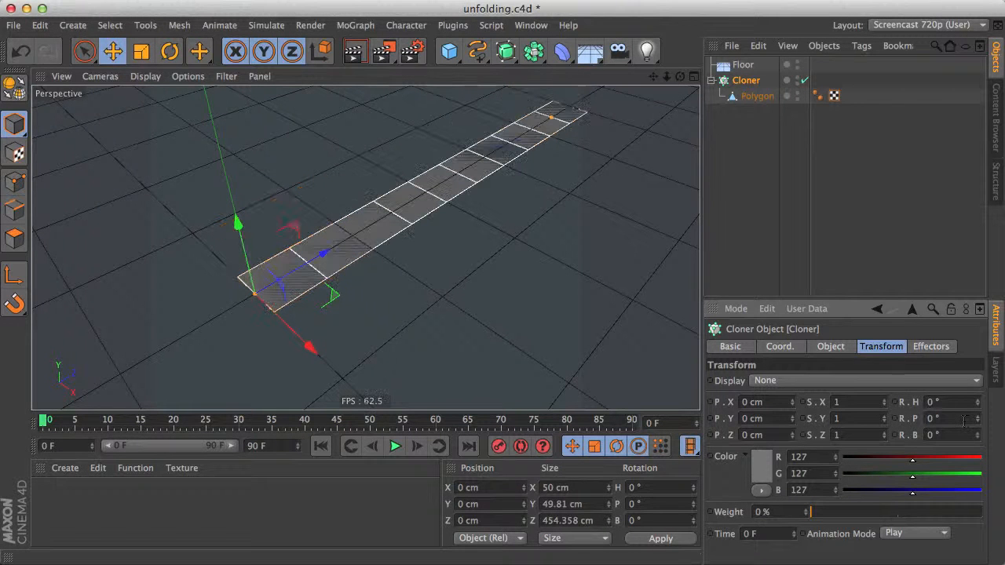
pyautogui.doubleClick(798, 62)
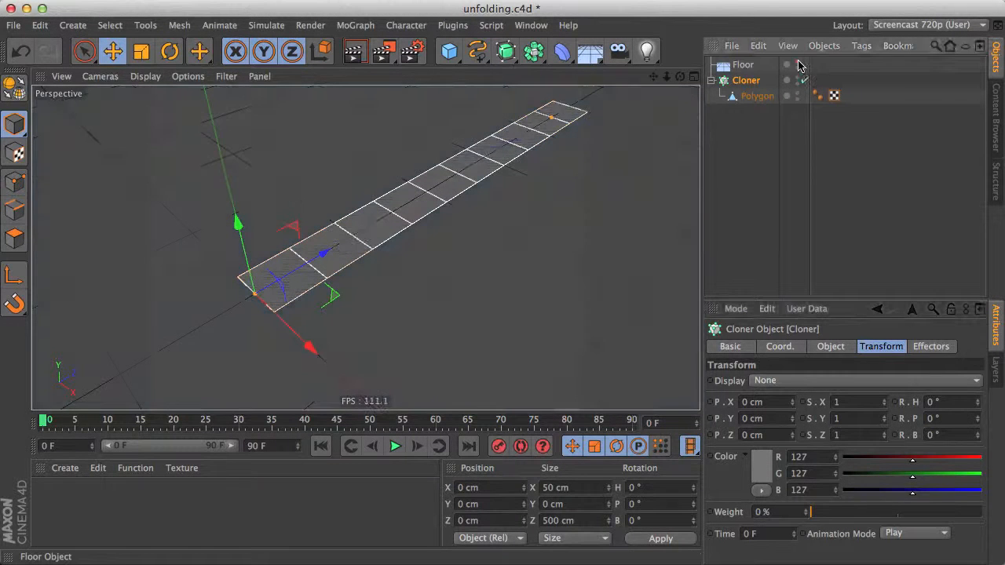
pyautogui.keyDown('alt'); pyautogui.moveTo(410, 276); pyautogui.dragTo(309, 168); pyautogui.keyUp('alt')
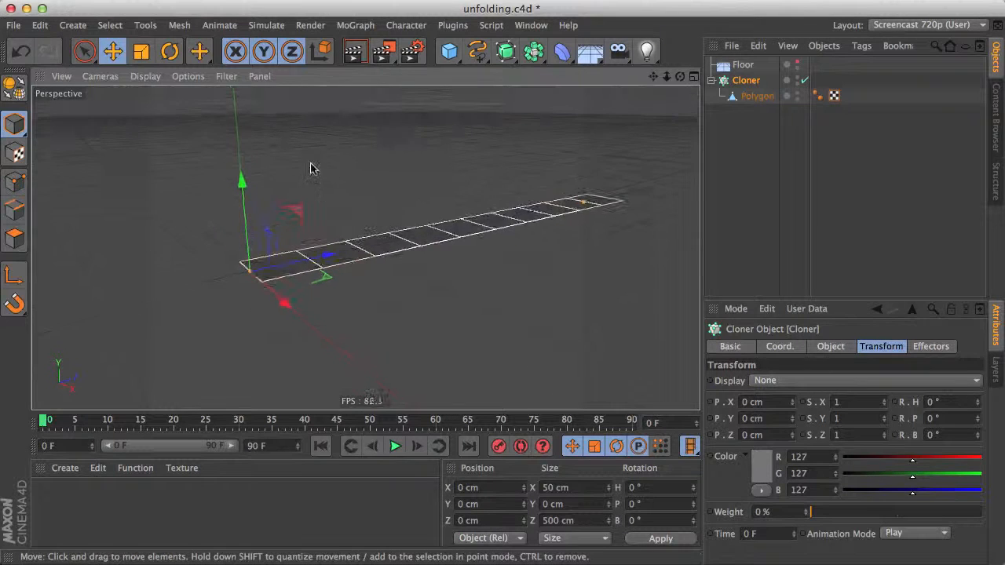
# Wrap the Cloner in a Cloth NURBS object with 0 subdivisions and a thickness of 17 cm.
pyautogui.click(260, 25)
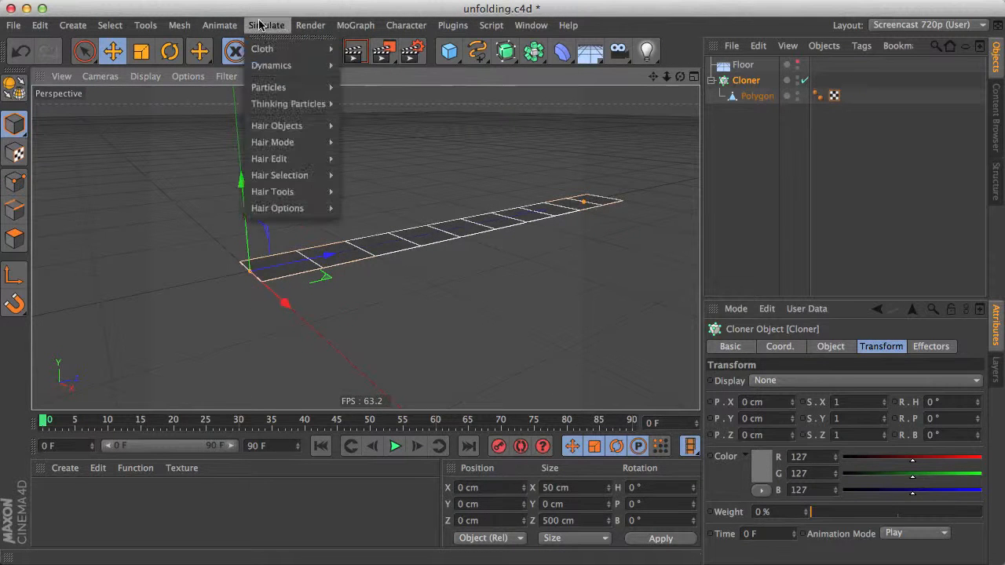
pyautogui.moveTo(271, 50)
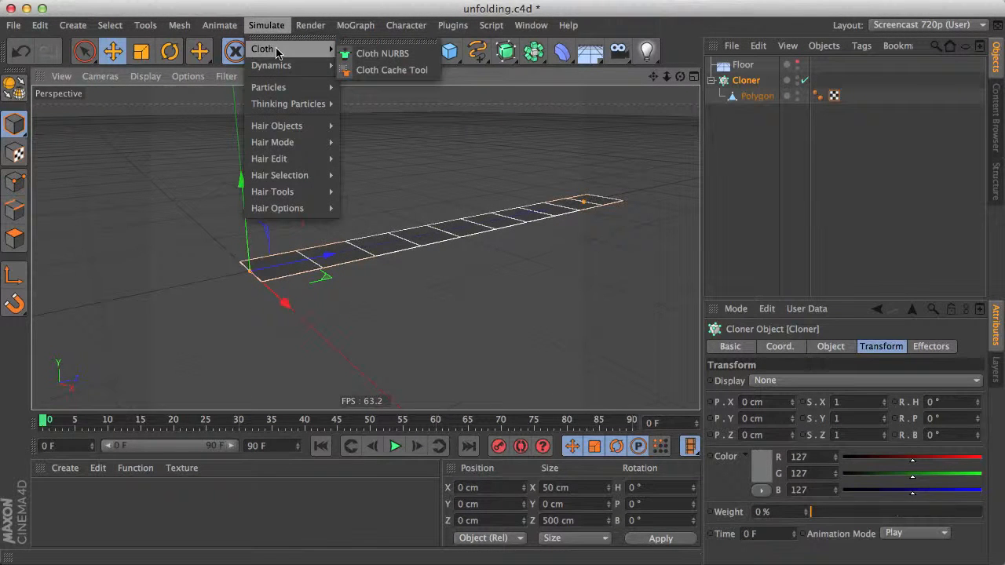
pyautogui.keyDown('alt'); pyautogui.click(383, 53); pyautogui.keyUp('alt')
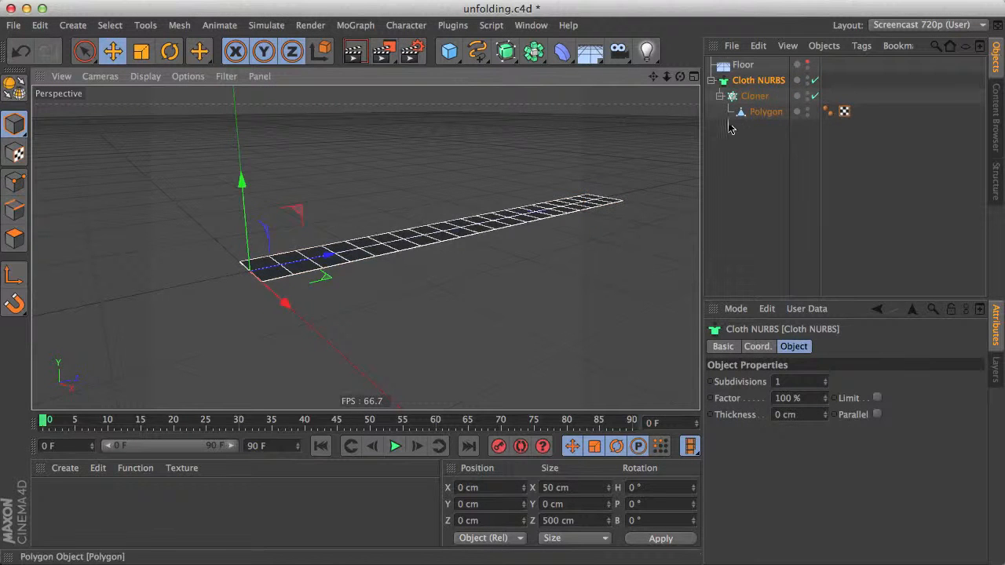
pyautogui.click(826, 385)
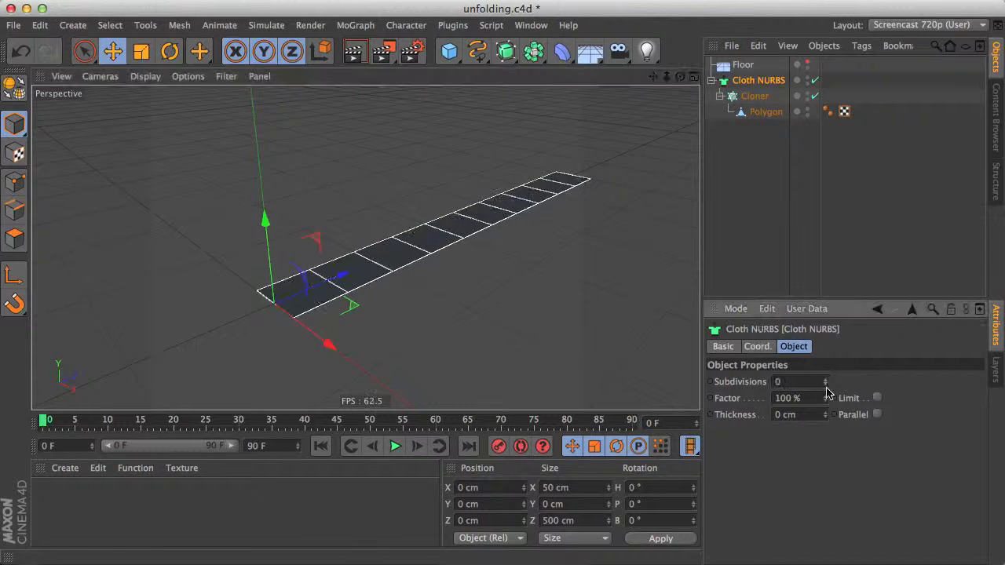
pyautogui.moveTo(826, 416); pyautogui.dragTo(830, 426)
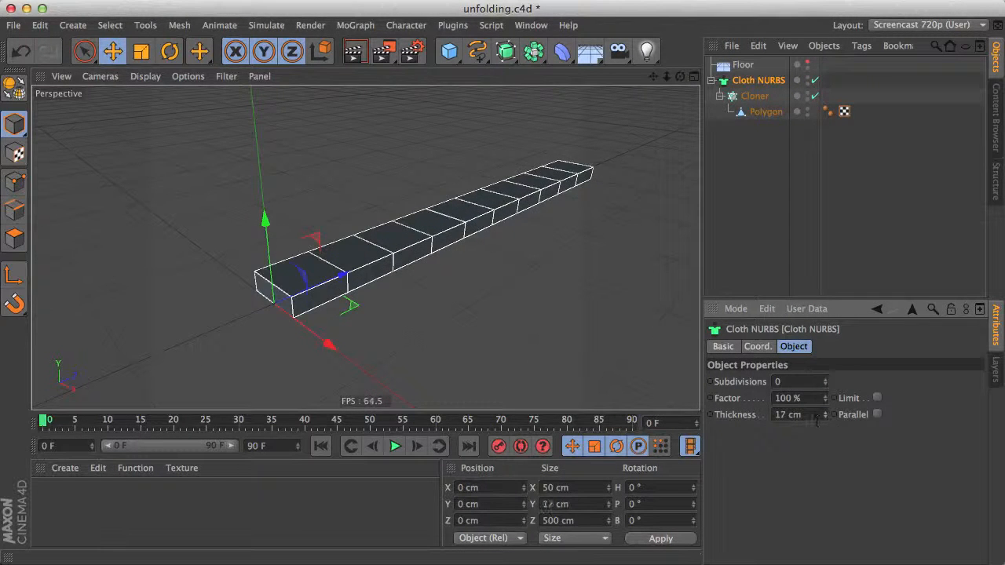
# Test the pitch rotation of the Cloner's thickened tiles and undo the change.
pyautogui.click(754, 95)
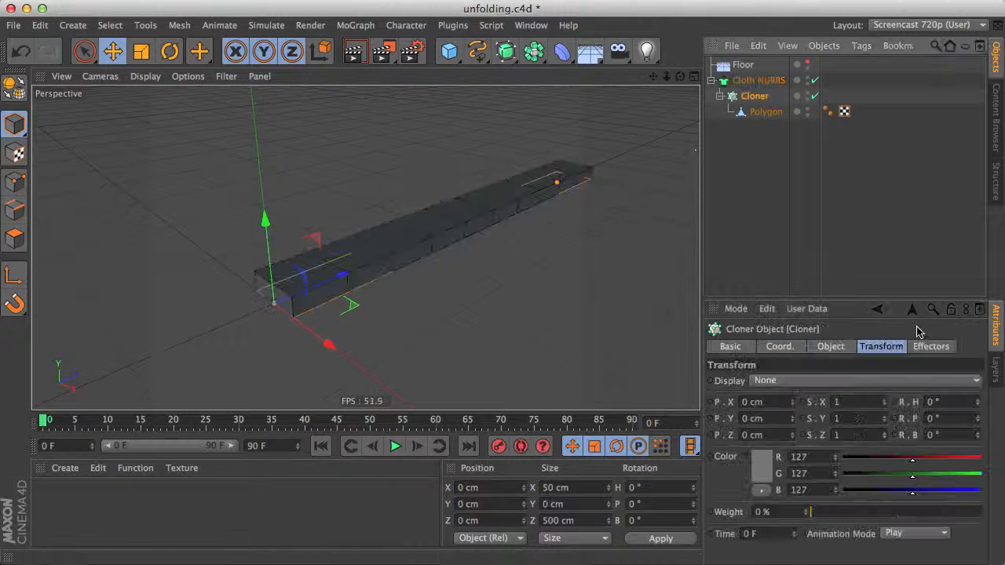
pyautogui.moveTo(977, 418); pyautogui.dragTo(978, 405)
pyautogui.press('super+z')
pyautogui.scroll(-5, 401, 242)
pyautogui.keyDown('alt'); pyautogui.moveTo(379, 280); pyautogui.dragTo(318, 295); pyautogui.keyUp('alt')
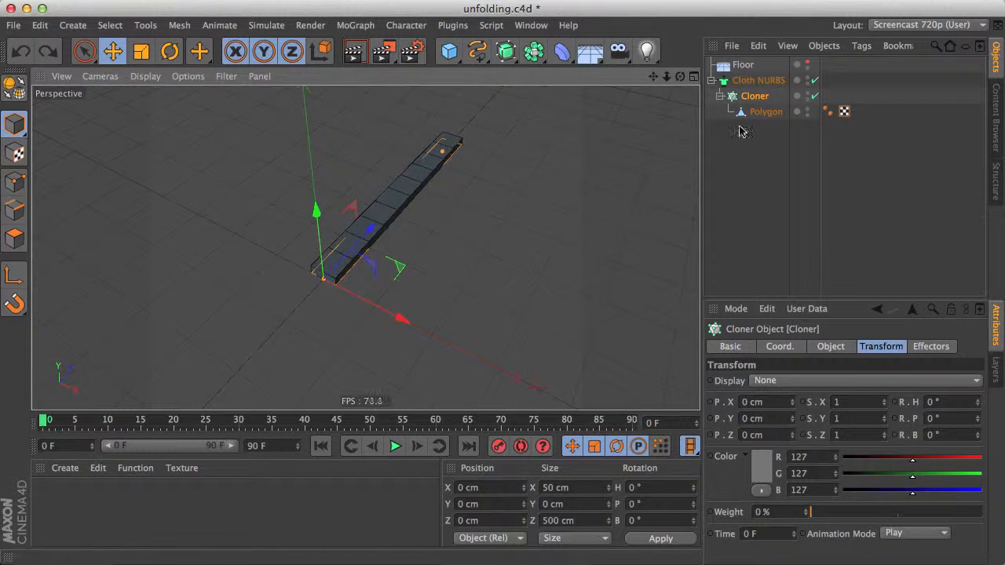
# Put the Cloth NURBS object inside a new Cloner set to Radial mode on the XZ plane.
pyautogui.click(750, 80)
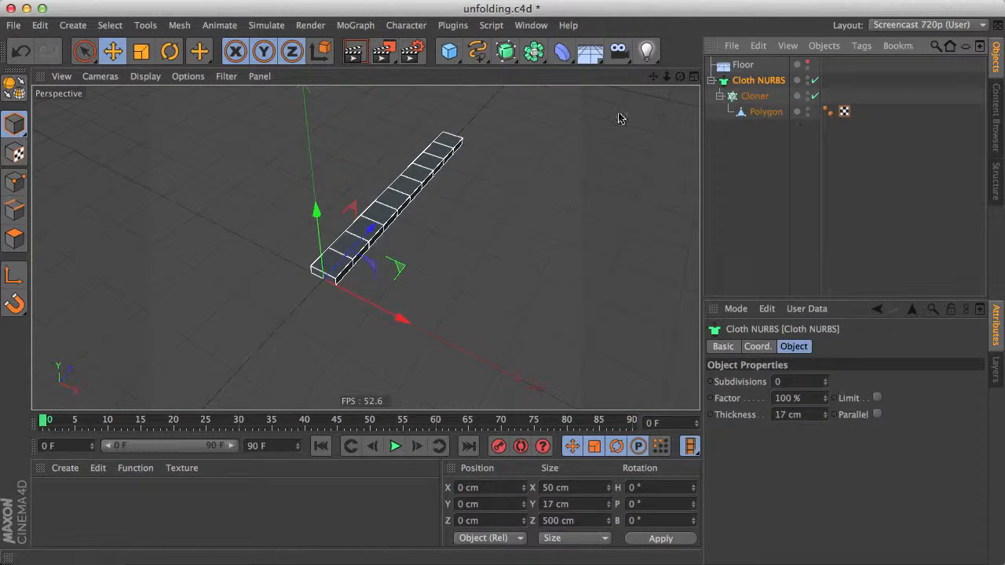
pyautogui.click(355, 25)
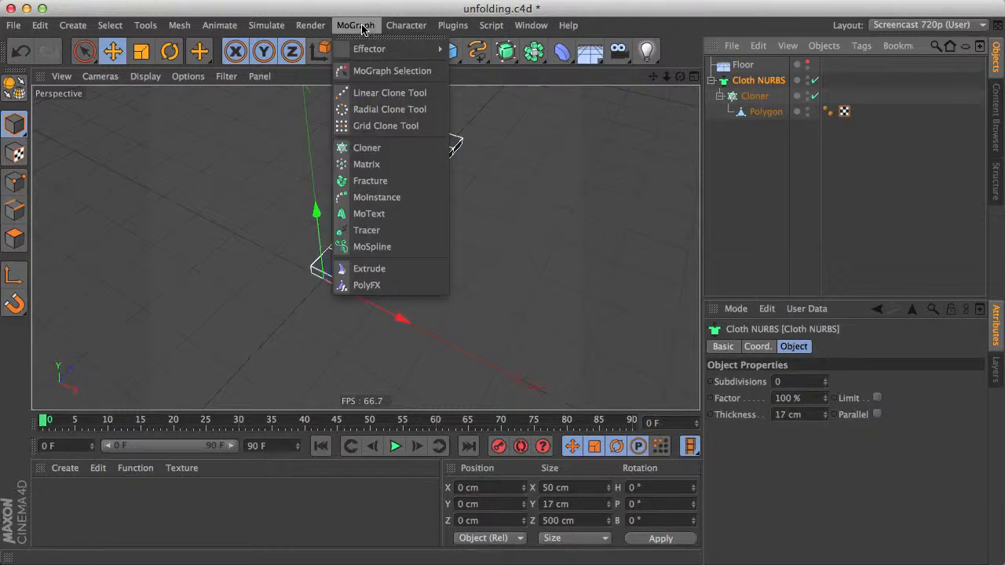
pyautogui.click(406, 149)
pyautogui.keyDown('alt'); pyautogui.moveTo(366, 285); pyautogui.dragTo(364, 239); pyautogui.keyUp('alt')
pyautogui.click(830, 346)
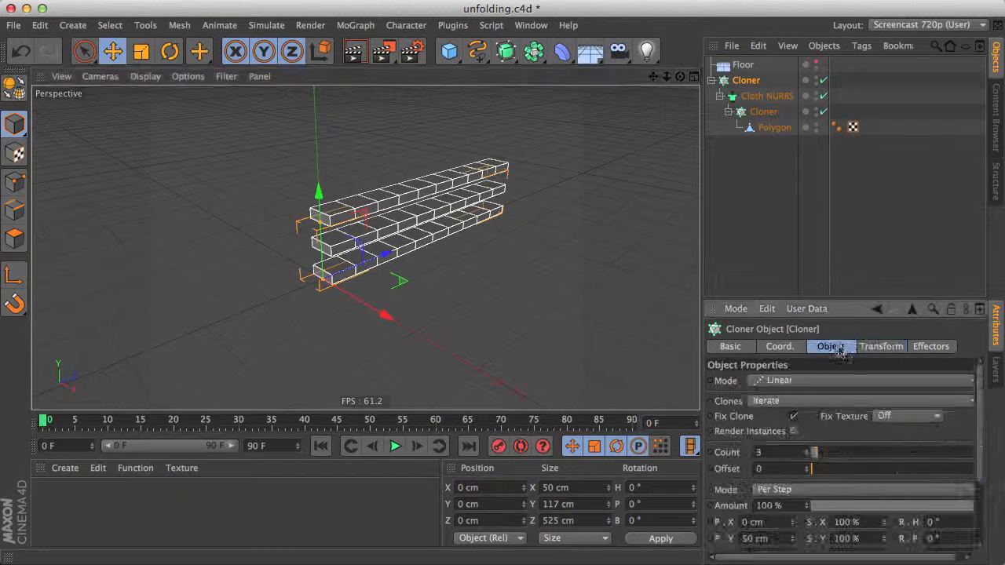
pyautogui.click(787, 381)
pyautogui.click(788, 430)
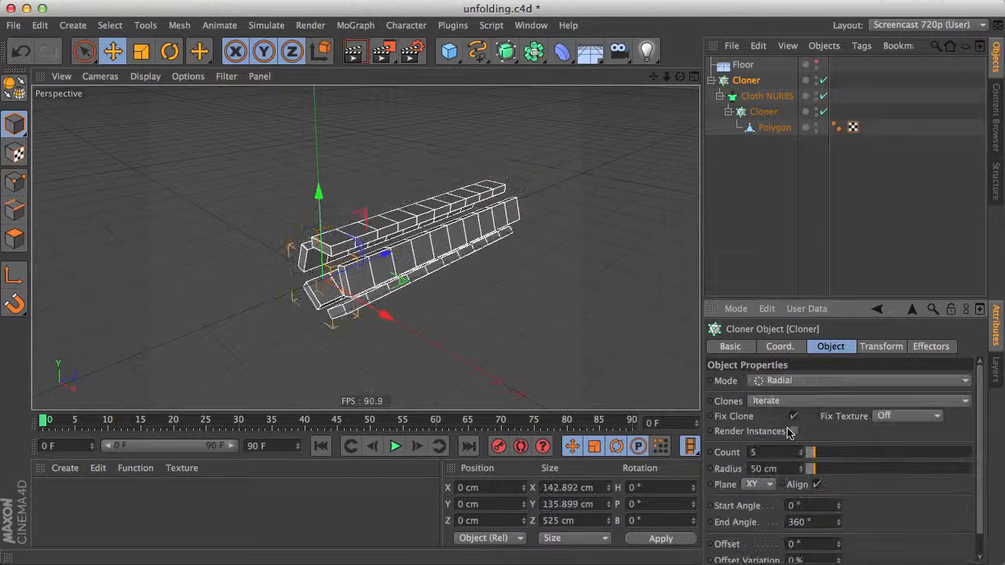
pyautogui.click(760, 485)
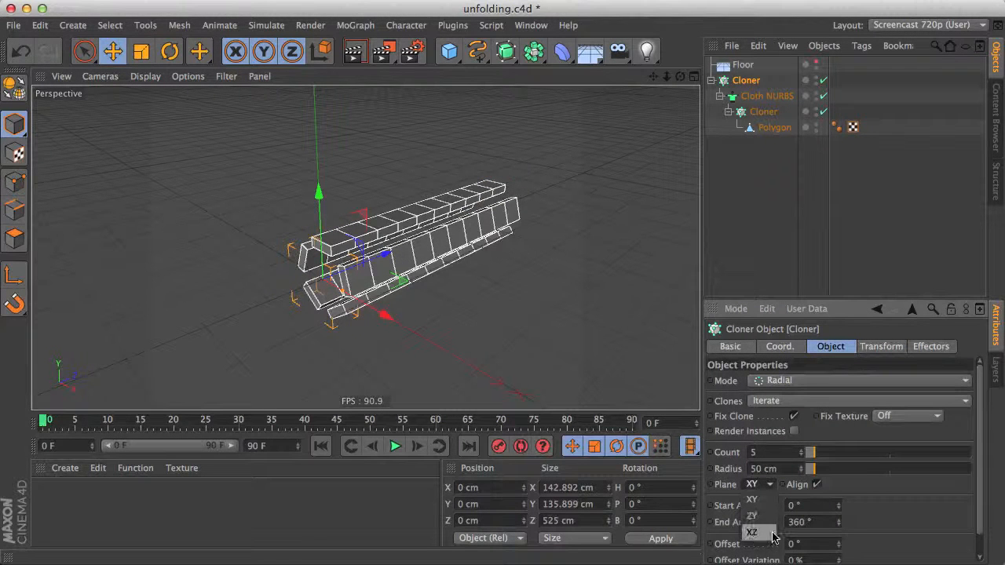
pyautogui.click(756, 539)
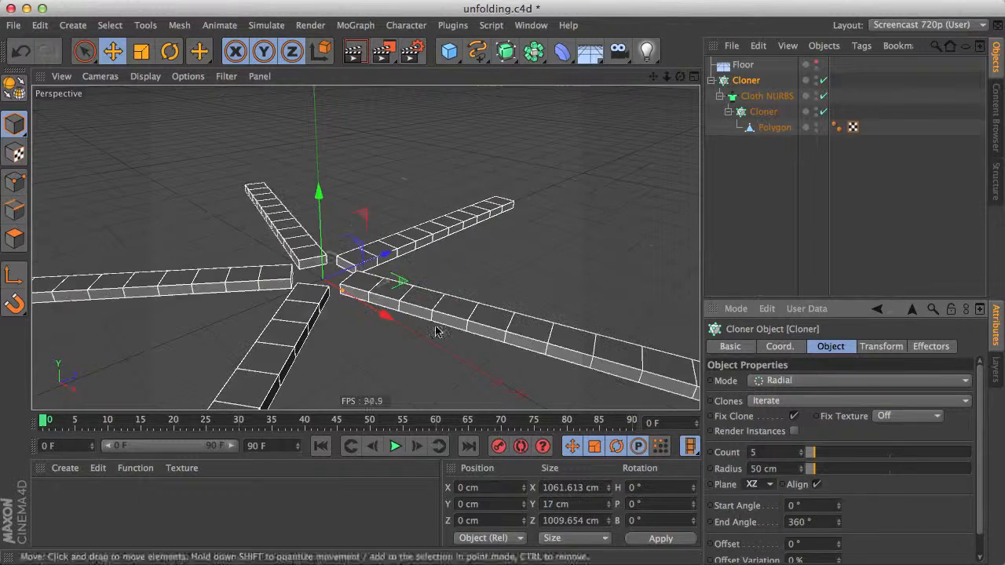
# Try a count of 66 on the radial Cloner and undo the change.
pyautogui.keyDown('alt'); pyautogui.moveTo(338, 299); pyautogui.dragTo(275, 369); pyautogui.keyUp('alt')
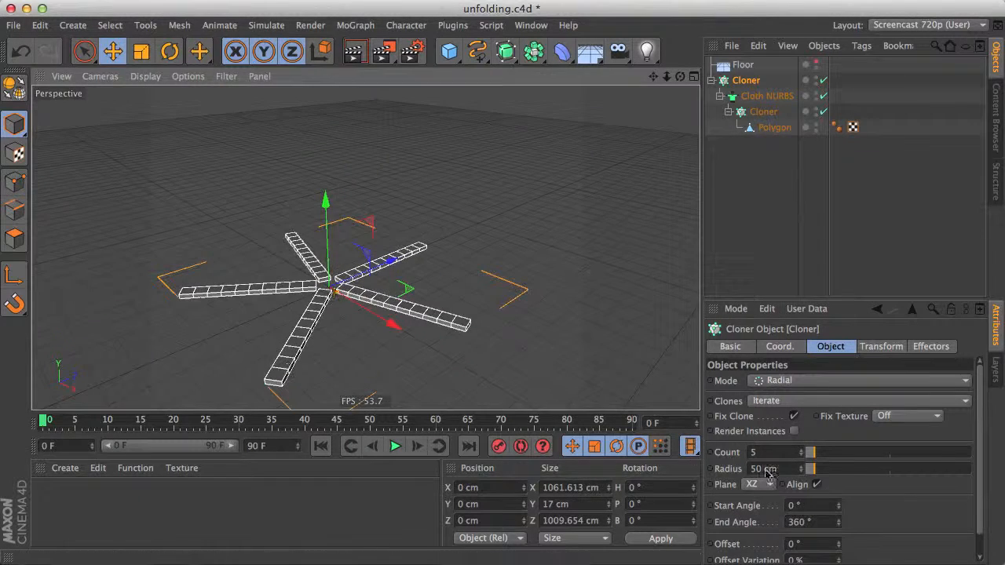
pyautogui.moveTo(821, 459); pyautogui.dragTo(917, 466)
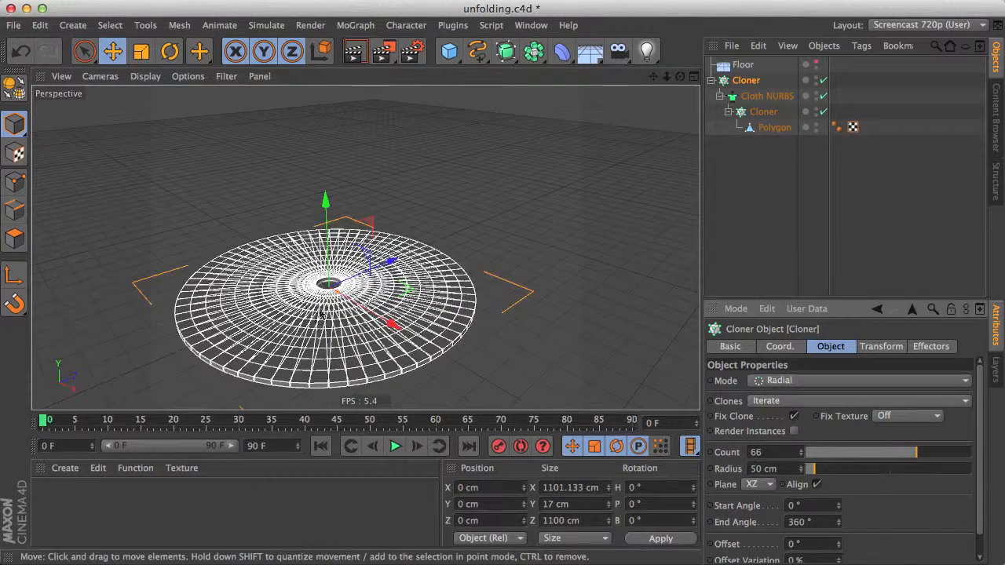
pyautogui.press('super+z')
pyautogui.scroll(5, 265, 278)
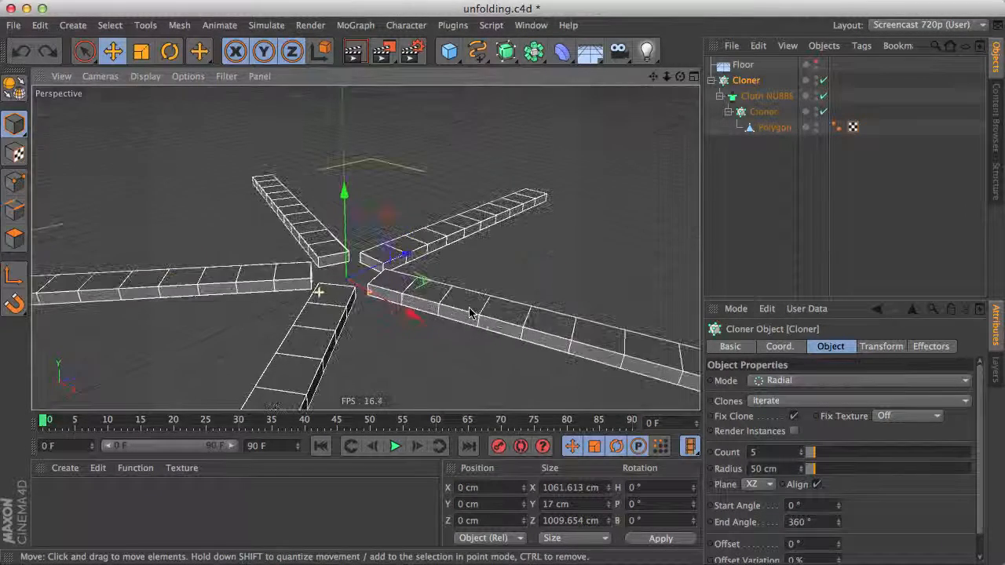
pyautogui.scroll(-5, 470, 312)
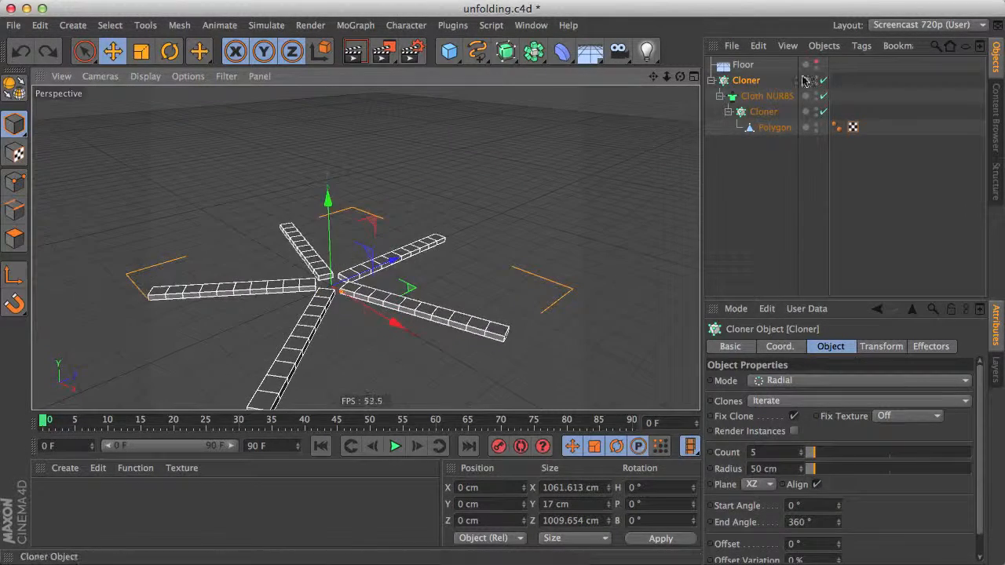
# Disable the outer radial Cloner so that only the single strip of tiles is generated.
pyautogui.click(823, 80)
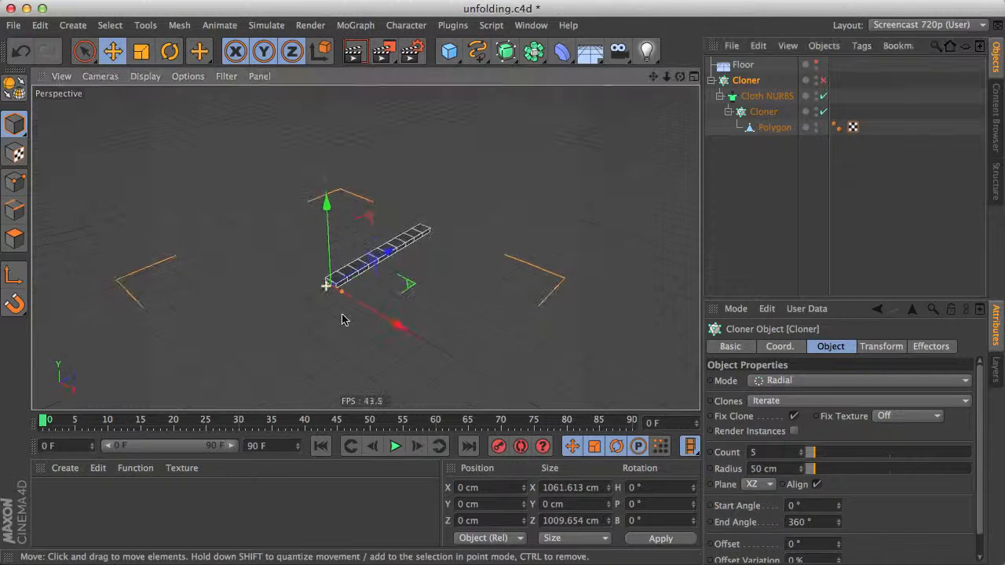
pyautogui.keyDown('alt'); pyautogui.moveTo(419, 221); pyautogui.dragTo(225, 286); pyautogui.keyUp('alt')
pyautogui.keyDown('alt'); pyautogui.moveTo(318, 264); pyautogui.dragTo(396, 252); pyautogui.keyUp('alt')
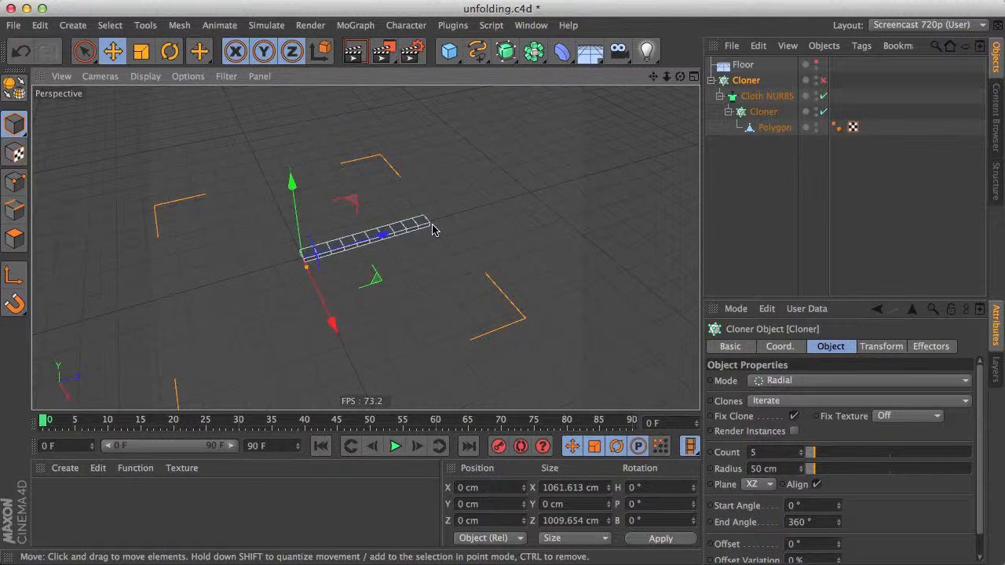
pyautogui.keyDown('alt'); pyautogui.moveTo(343, 241); pyautogui.dragTo(404, 215); pyautogui.keyUp('alt')
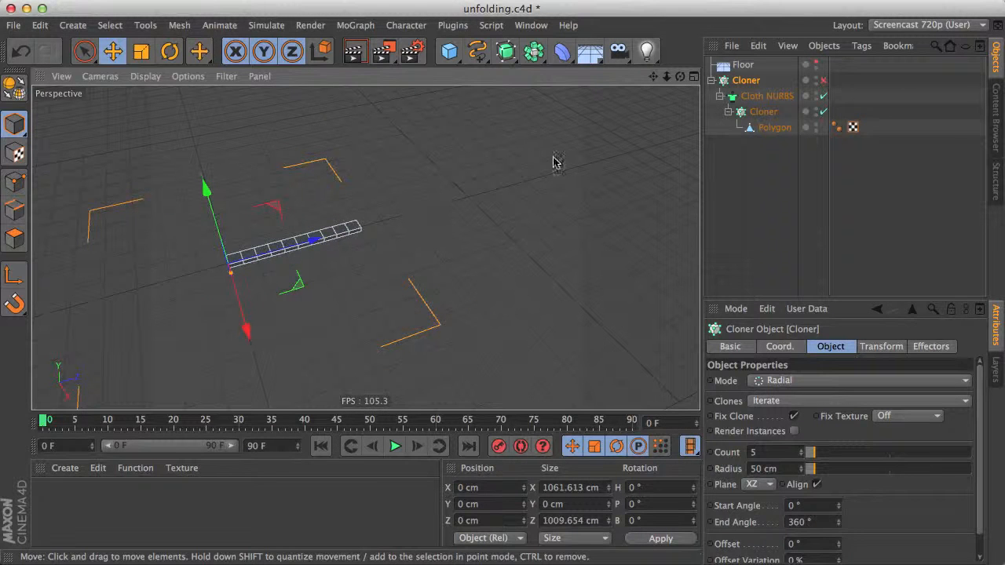
# Add a Taper deformer to the scene, try a strength of -66%, and undo that strength change.
pyautogui.moveTo(562, 56); pyautogui.dragTo(998, 69)
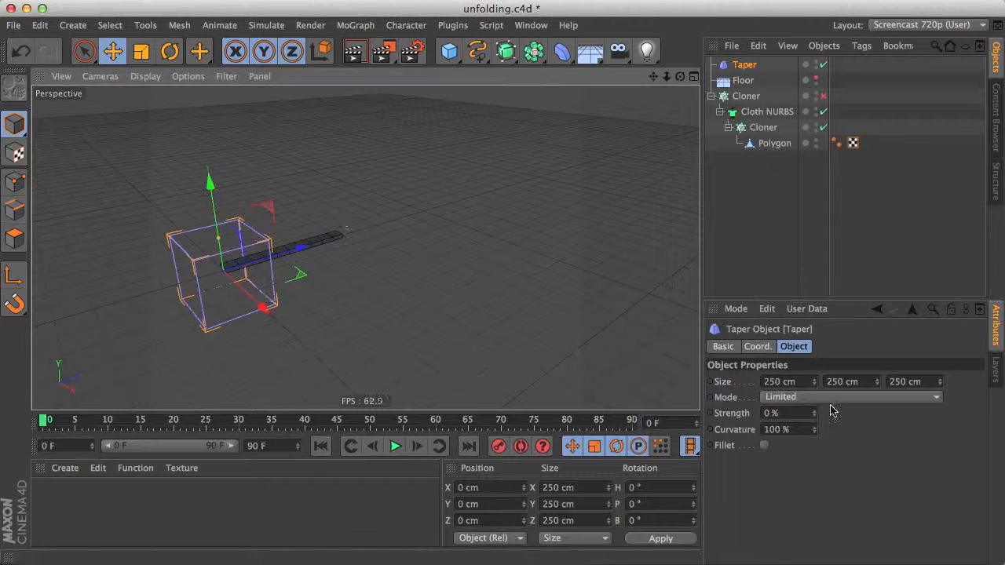
pyautogui.moveTo(815, 416); pyautogui.dragTo(814, 468)
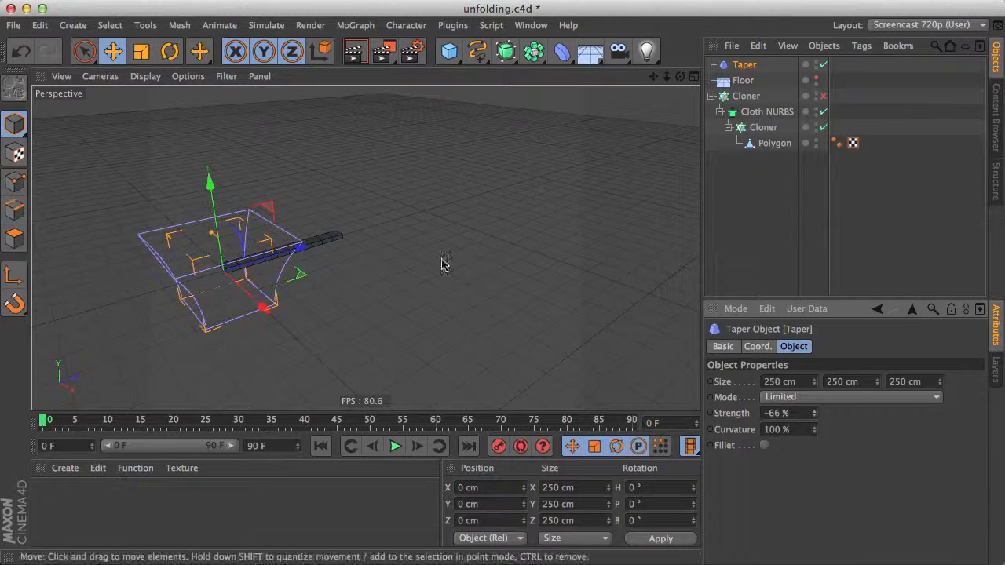
pyautogui.press('super+z')
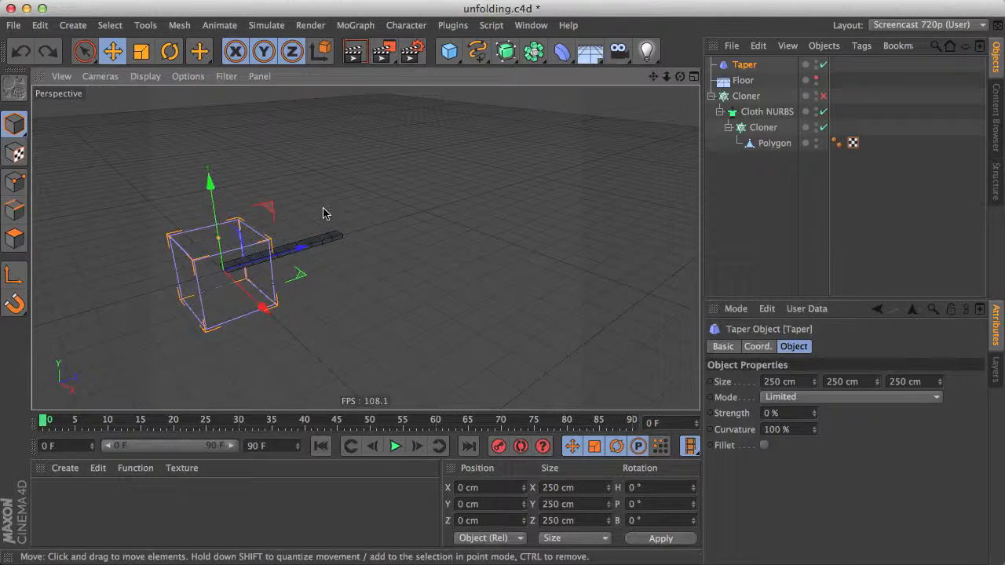
# Rotate the Taper to -90° pitch and place it under the Cloth NURBS object, above the inner Cloner.
pyautogui.press('r')
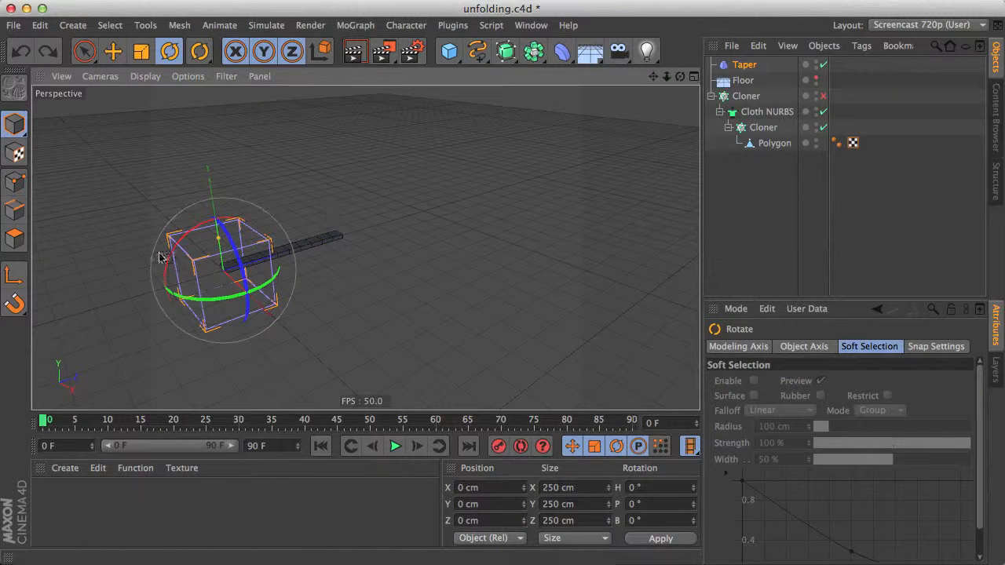
pyautogui.moveTo(179, 248); pyautogui.dragTo(252, 242)
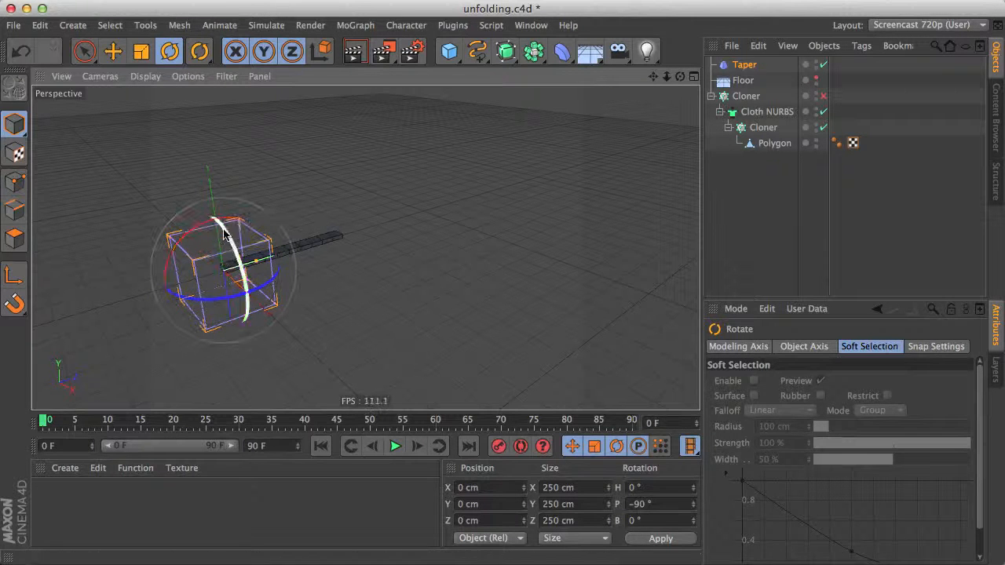
pyautogui.keyDown('alt'); pyautogui.moveTo(245, 263); pyautogui.dragTo(422, 271, button='right'); pyautogui.keyUp('alt')
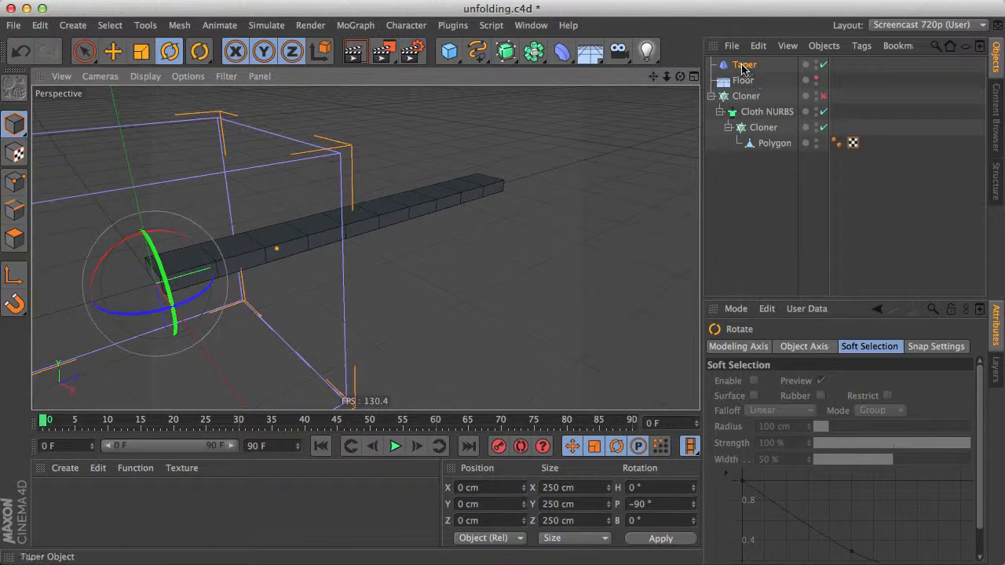
pyautogui.moveTo(769, 86); pyautogui.dragTo(771, 123)
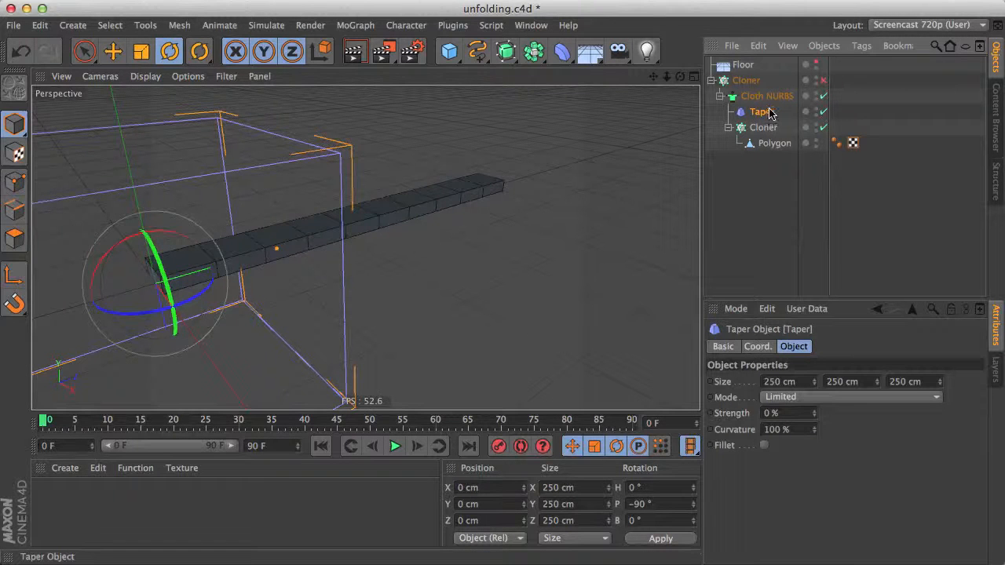
# Check the inner Cloner's length and set the Taper's Y size to 500 cm.
pyautogui.keyDown('alt'); pyautogui.moveTo(325, 263); pyautogui.dragTo(416, 240); pyautogui.keyUp('alt')
pyautogui.click(760, 128)
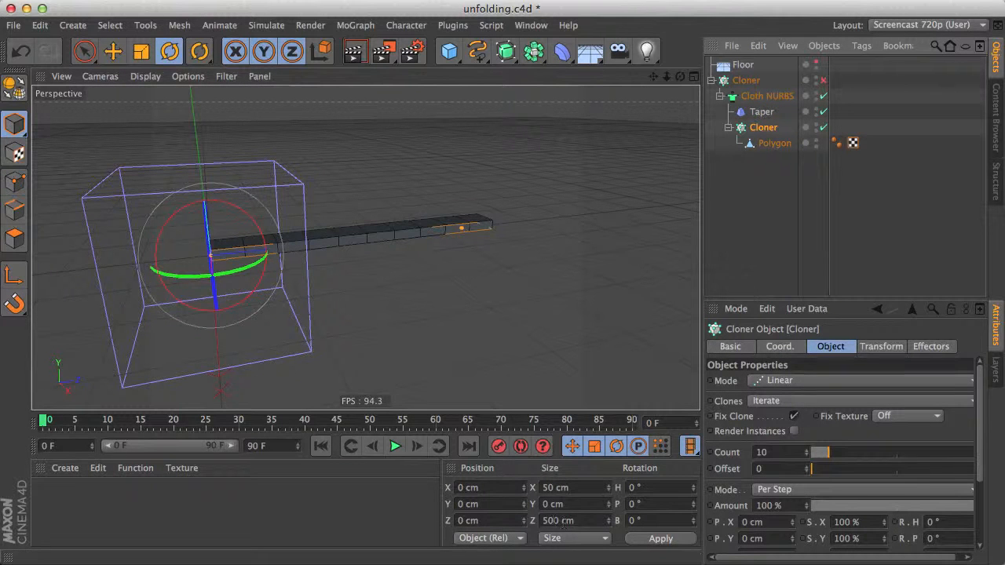
pyautogui.click(759, 111)
pyautogui.click(863, 381)
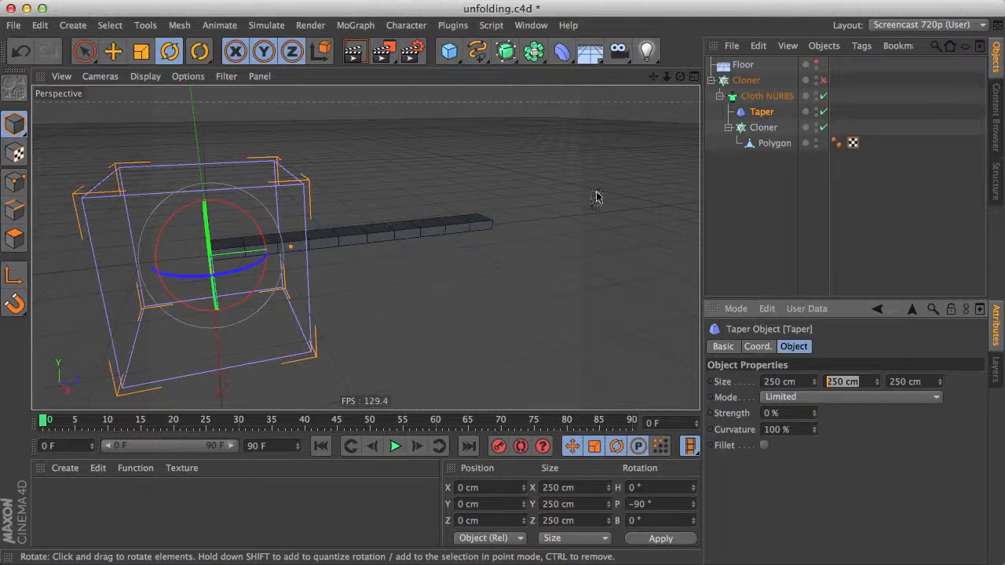
pyautogui.write('500')
pyautogui.press('Return')
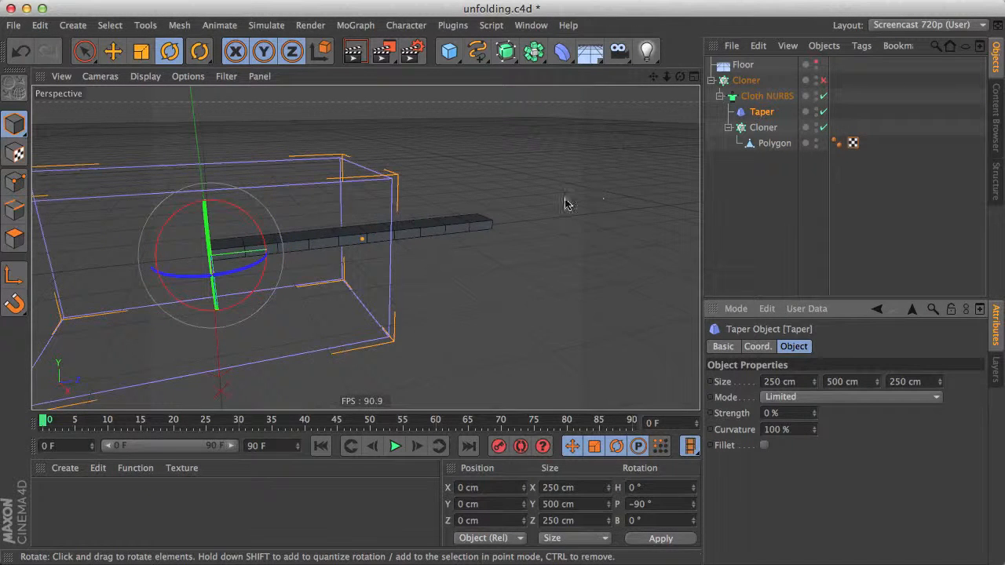
# Move the Taper along the tile strip by setting its Z position to 250 cm.
pyautogui.keyDown('alt'); pyautogui.moveTo(272, 269); pyautogui.dragTo(227, 255); pyautogui.keyUp('alt')
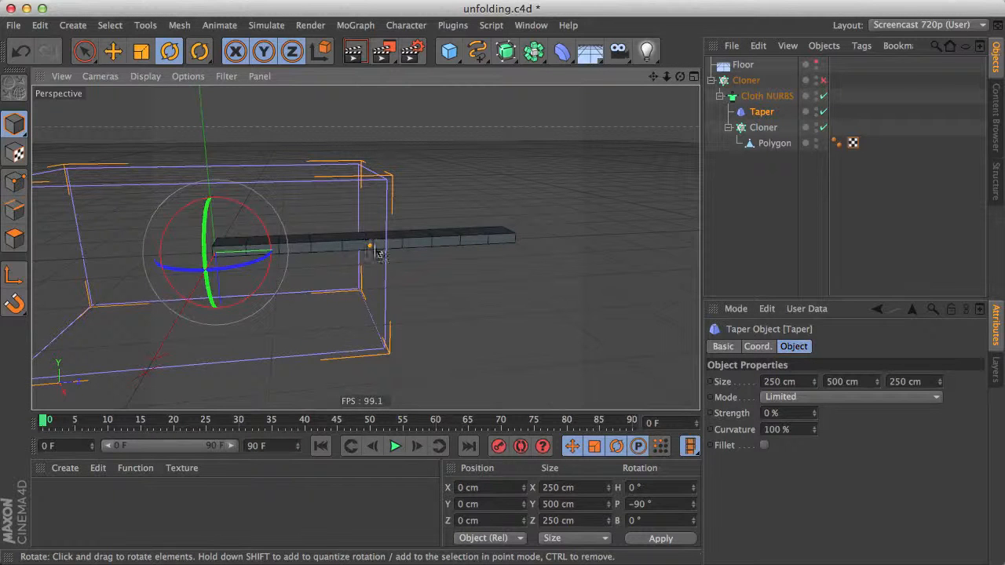
pyautogui.click(503, 521)
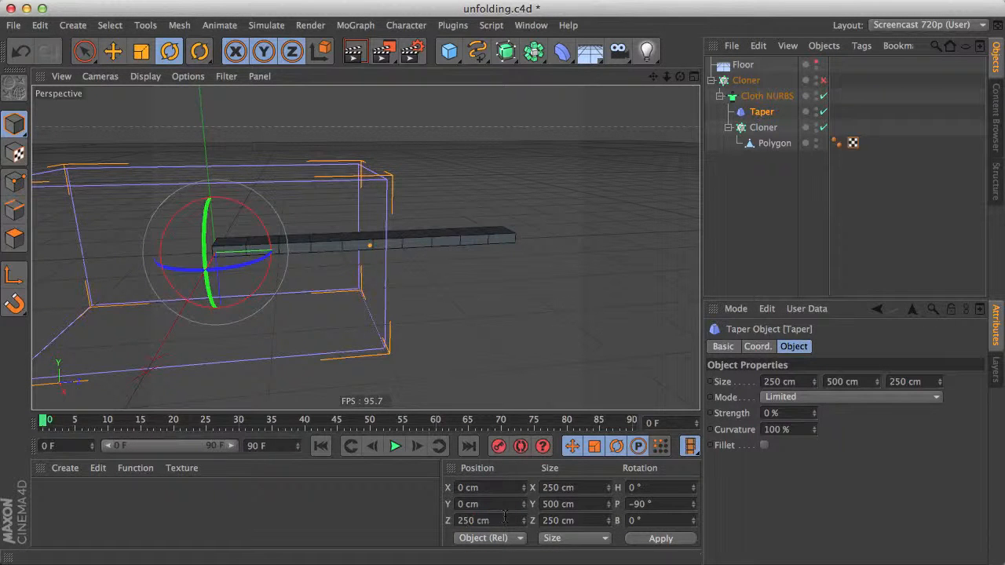
pyautogui.write('250')
pyautogui.press('Return')
# Fit the Taper's cage around the strip with an X size of 50 cm and a Z size of 52 cm.
pyautogui.keyDown('alt'); pyautogui.moveTo(293, 327); pyautogui.dragTo(489, 274); pyautogui.keyUp('alt')
pyautogui.click(802, 382)
pyautogui.write('50')
pyautogui.press('Return')
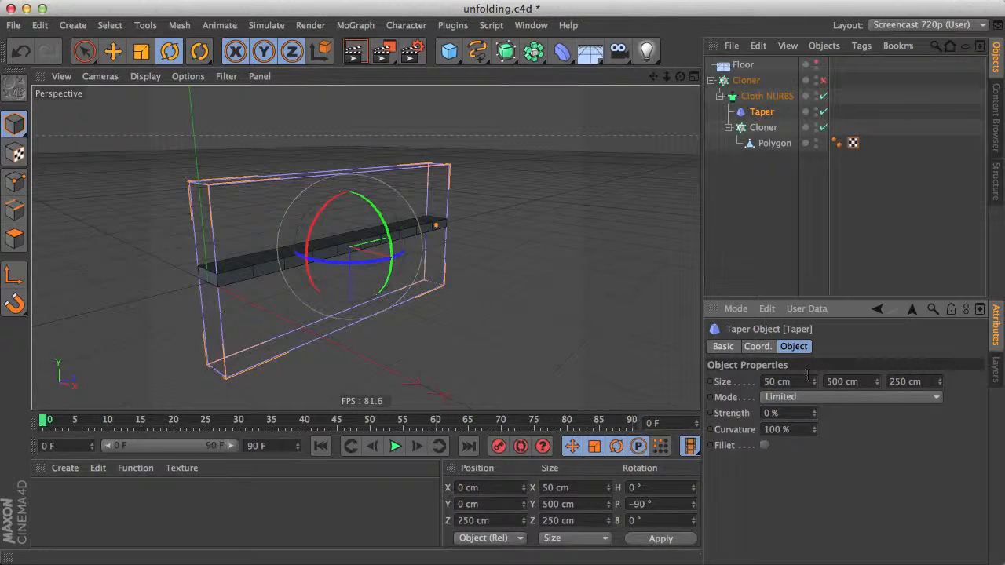
pyautogui.moveTo(938, 382); pyautogui.dragTo(939, 459)
pyautogui.moveTo(428, 244); pyautogui.dragTo(407, 349)
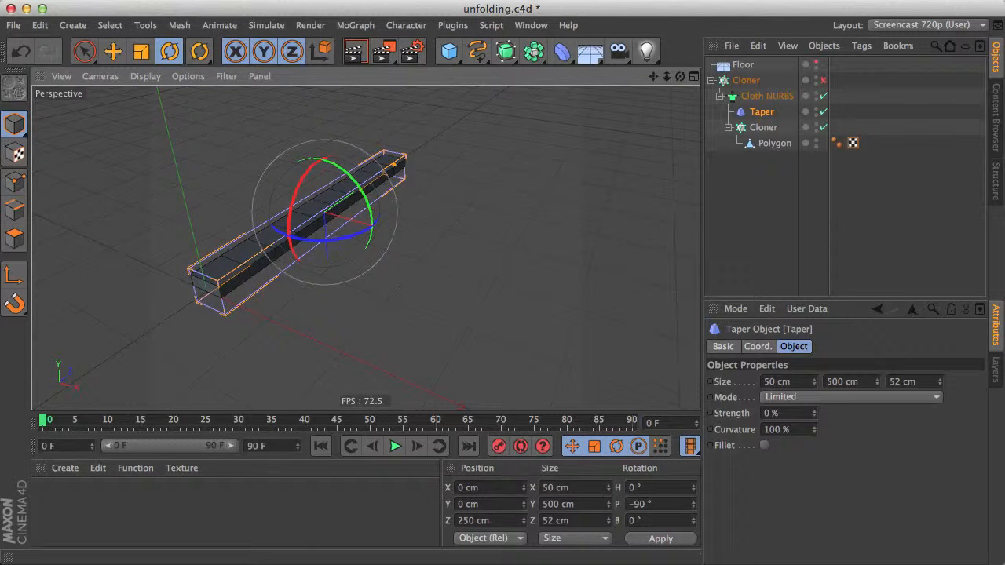
# Set the Taper's strength to 100% and its curvature to 0% so the strip narrows to a point.
pyautogui.click(802, 413)
pyautogui.write('10')
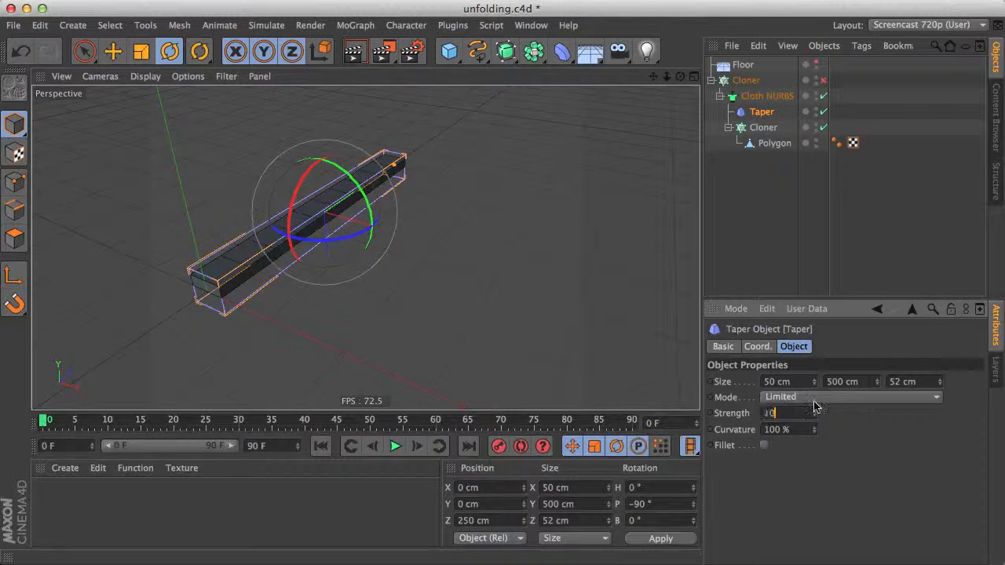
pyautogui.write('0')
pyautogui.press('Return')
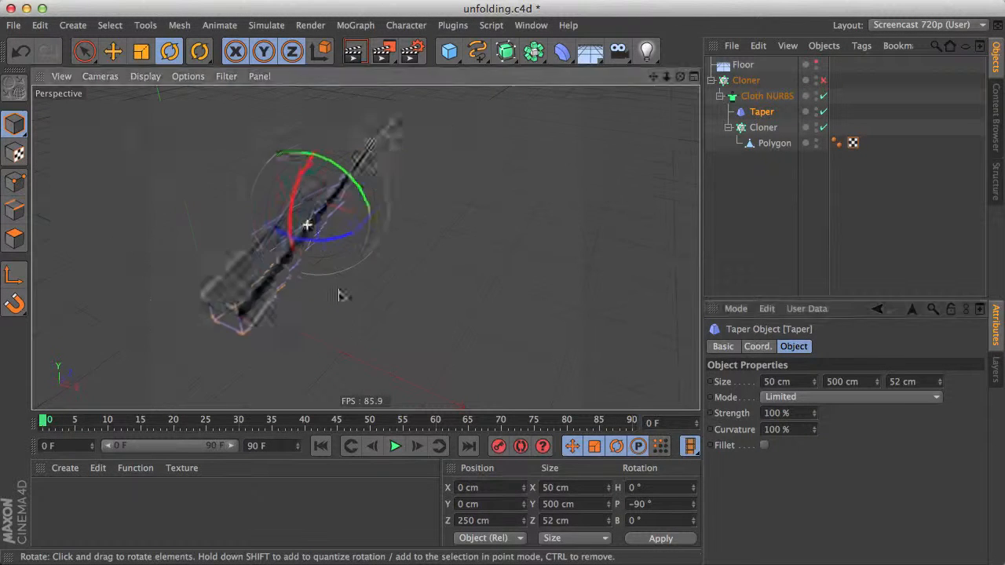
pyautogui.moveTo(814, 429); pyautogui.dragTo(814, 471)
pyautogui.moveTo(303, 237); pyautogui.dragTo(194, 198)
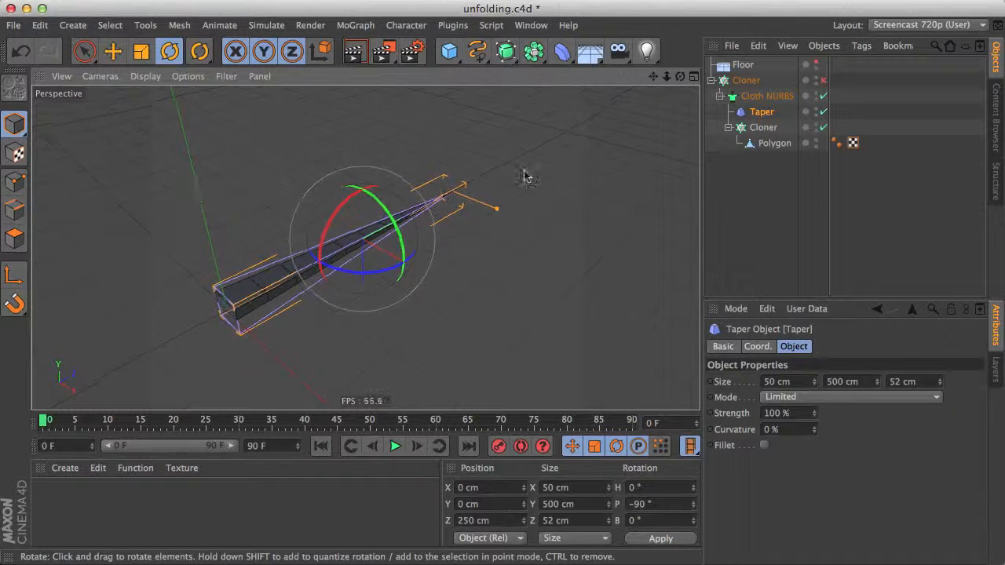
pyautogui.click(821, 193)
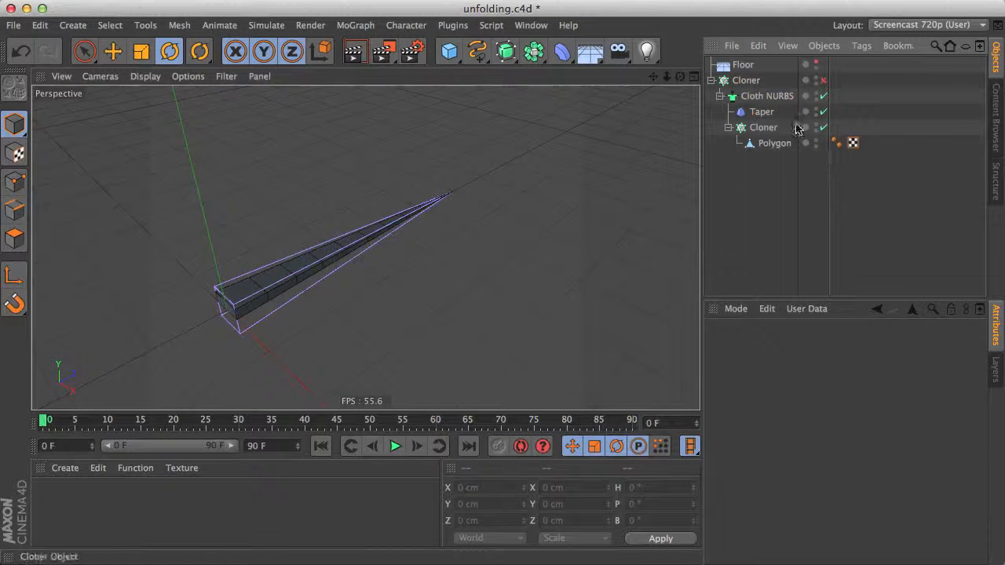
# Enable the outer Cloner briefly to check the radial arrangement of the tapered strips, and disable it again.
pyautogui.click(824, 80)
pyautogui.moveTo(332, 242)
pyautogui.mouseDown()
pyautogui.moveTo(220, 352)
pyautogui.moveTo(303, 330)
pyautogui.moveTo(267, 321)
pyautogui.moveTo(314, 272)
pyautogui.moveTo(454, 205)
pyautogui.mouseUp()
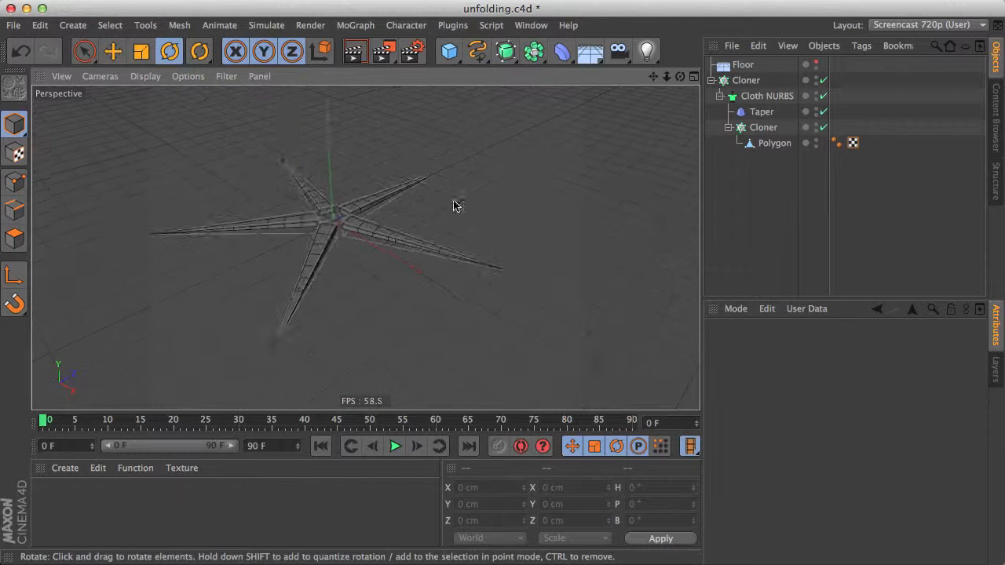
pyautogui.click(824, 80)
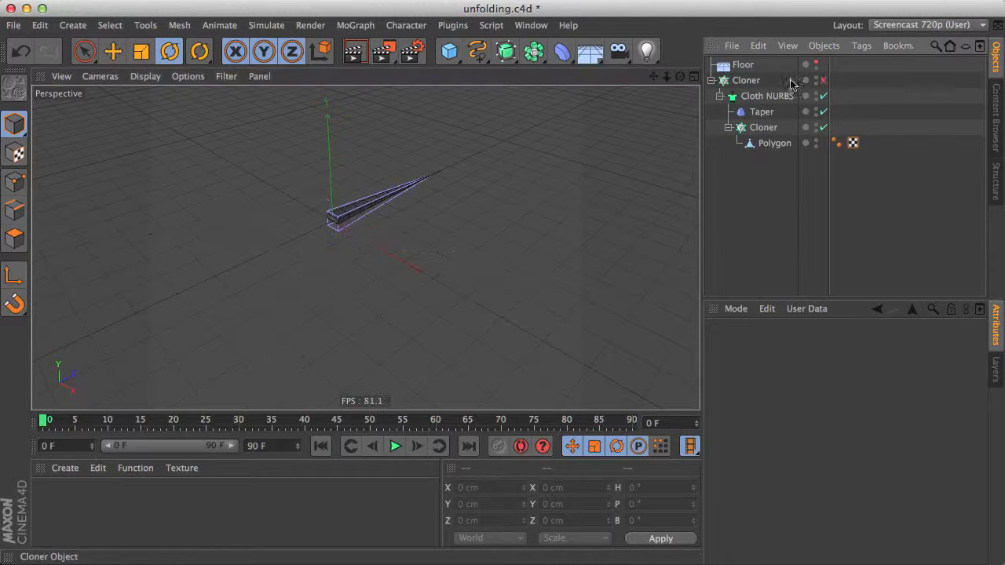
pyautogui.keyDown('alt'); pyautogui.moveTo(385, 193); pyautogui.dragTo(240, 260); pyautogui.keyUp('alt')
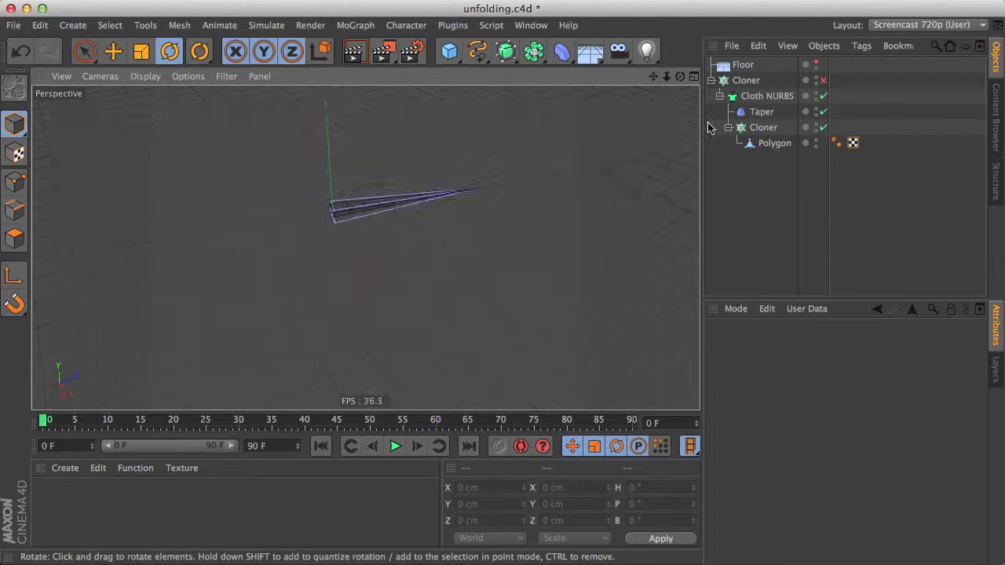
# Add a Null at the strip's pointed end, at Z 500 cm, and place it inside the outer Cloner above the Cloth NURBS.
pyautogui.click(752, 98)
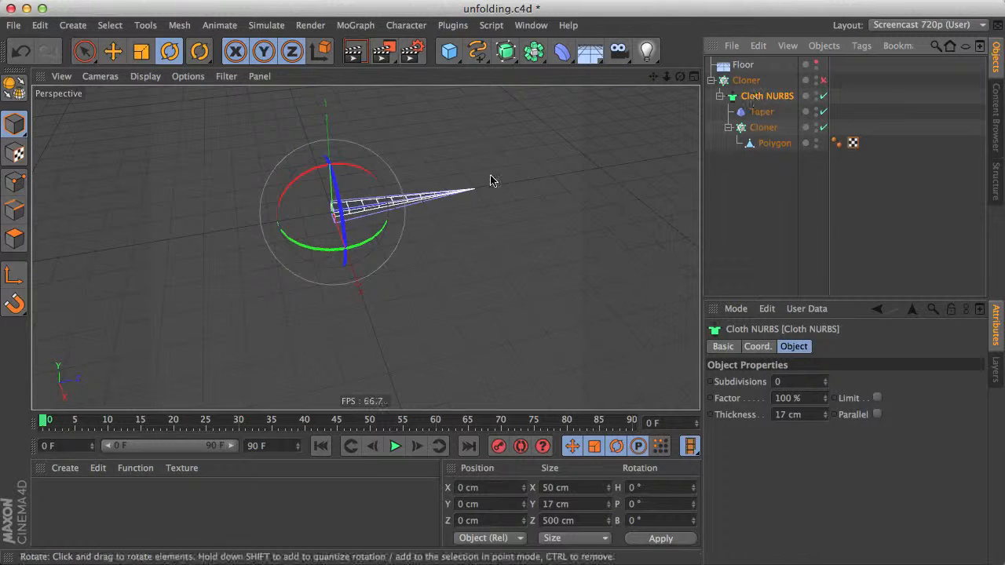
pyautogui.moveTo(449, 51); pyautogui.dragTo(487, 71)
pyautogui.press('e')
pyautogui.moveTo(410, 197); pyautogui.dragTo(704, 182)
pyautogui.moveTo(735, 65); pyautogui.dragTo(753, 104)
pyautogui.click(720, 111)
pyautogui.click(737, 111)
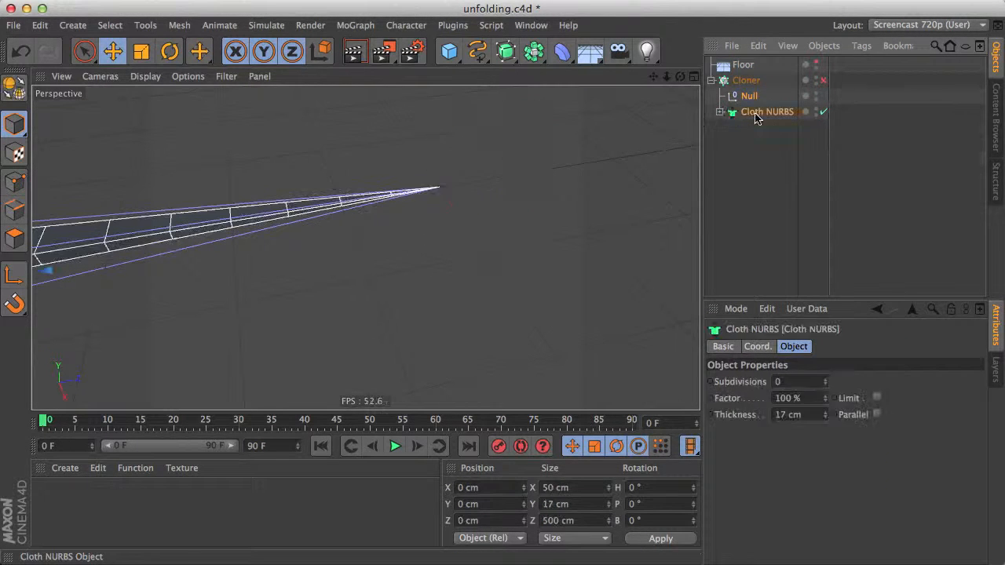
# Nest the Cloth NURBS under the Null and rename the Null as Slice.
pyautogui.keyDown('alt'); pyautogui.moveTo(436, 187); pyautogui.dragTo(330, 216, button='right'); pyautogui.keyUp('alt')
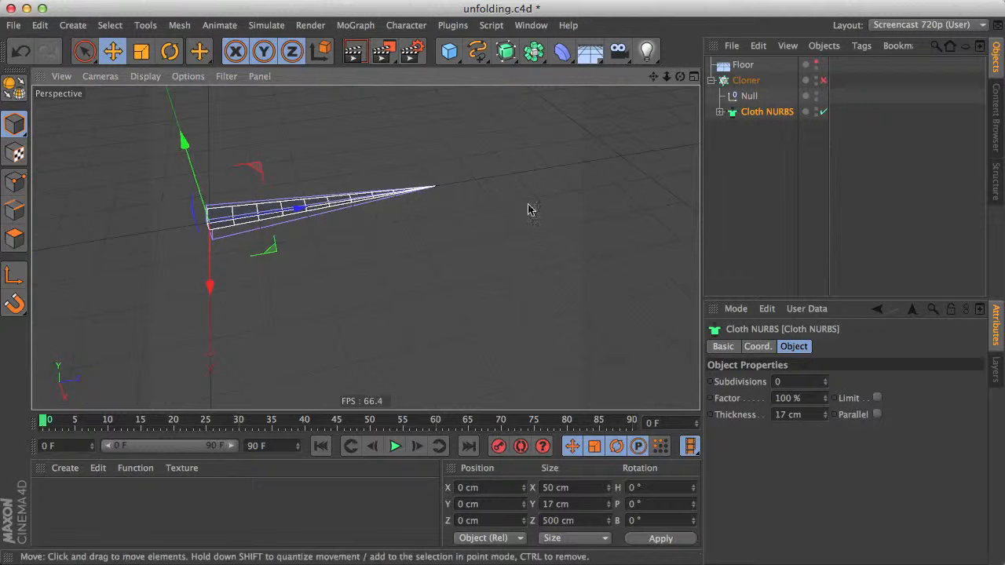
pyautogui.moveTo(758, 117); pyautogui.dragTo(748, 97)
pyautogui.click(748, 96)
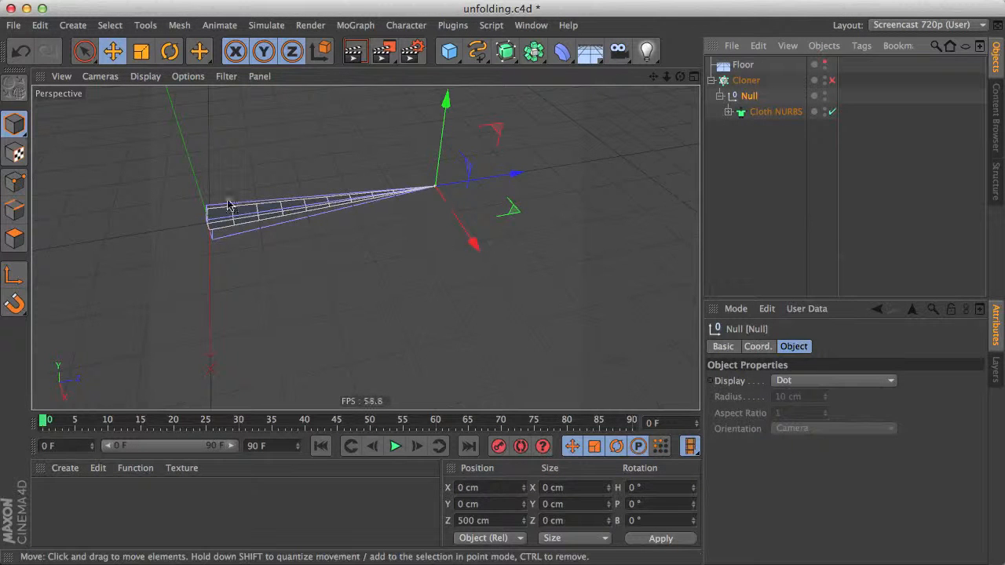
pyautogui.doubleClick(751, 96)
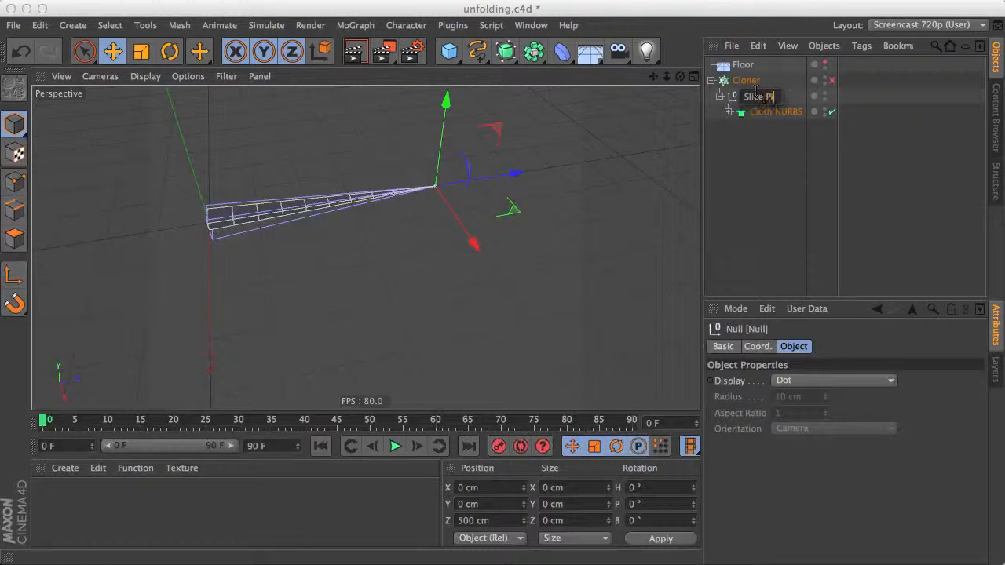
pyautogui.press('Return')
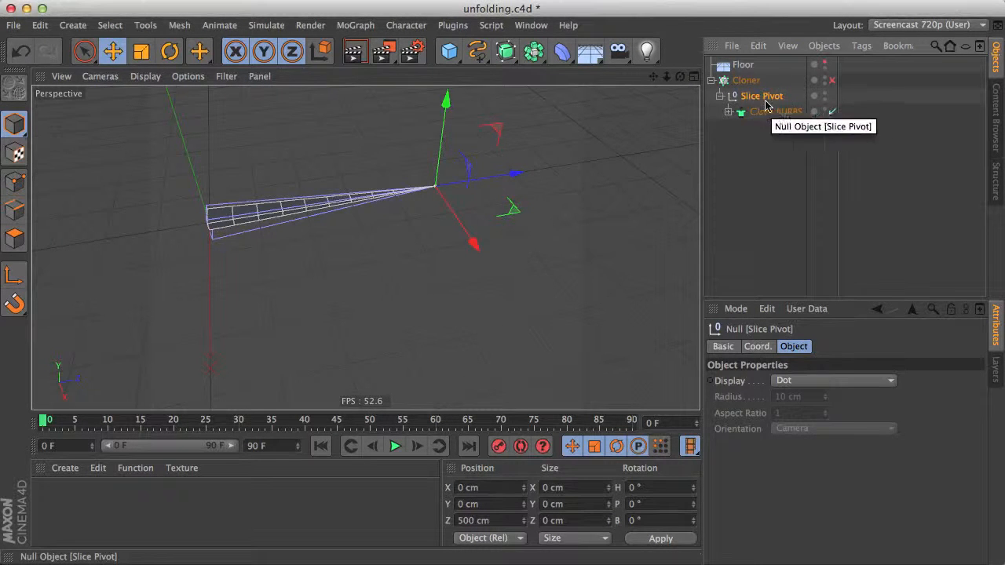
pyautogui.doubleClick(762, 97)
pyautogui.press('BackSpace')
pyautogui.press('Return')
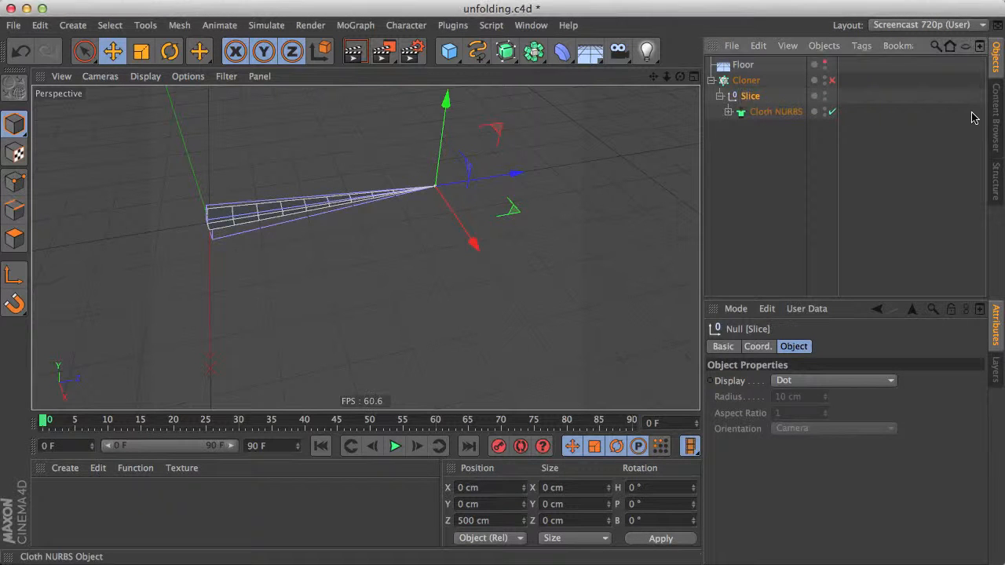
# Enable the outer Cloner and set its radius to 0 cm so the slice tips meet at the centre.
pyautogui.click(831, 81)
pyautogui.moveTo(240, 230)
pyautogui.keyDown('alt'); pyautogui.mouseDown()
pyautogui.moveTo(225, 231)
pyautogui.moveTo(449, 227)
pyautogui.mouseUp(); pyautogui.keyUp('alt')
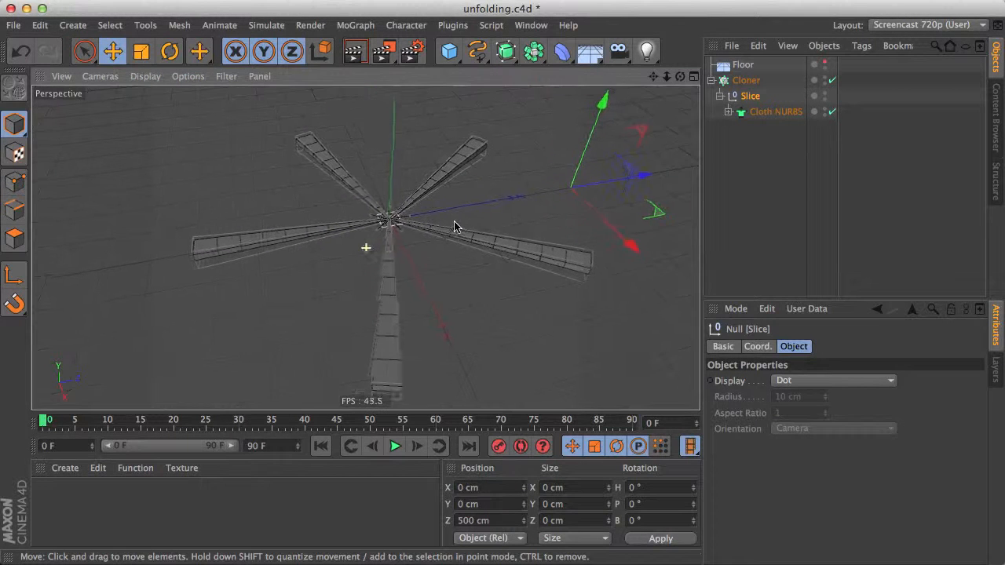
pyautogui.keyDown('alt'); pyautogui.moveTo(388, 221); pyautogui.dragTo(492, 222, button='right'); pyautogui.keyUp('alt')
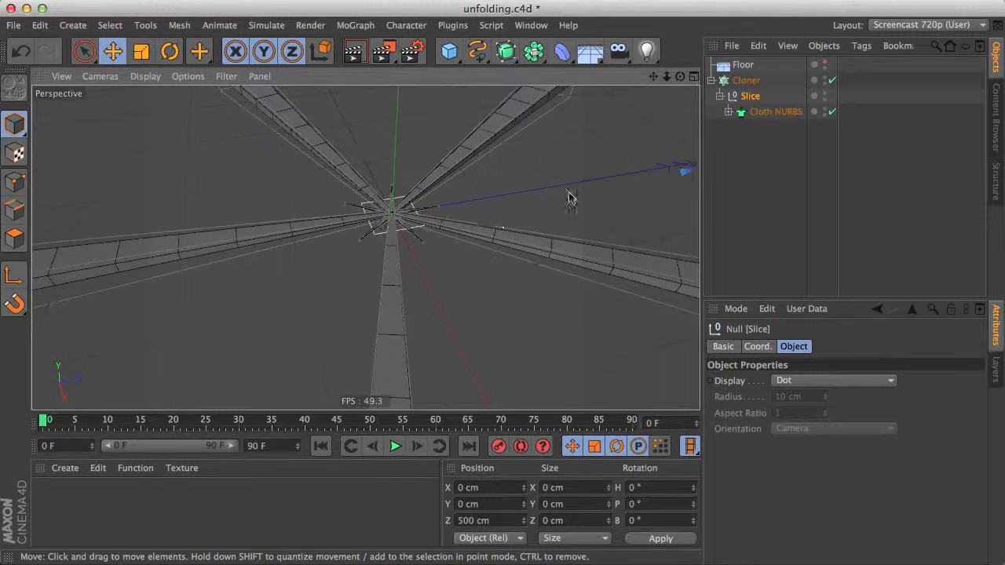
pyautogui.moveTo(382, 224)
pyautogui.keyDown('alt'); pyautogui.mouseDown()
pyautogui.moveTo(646, 186)
pyautogui.moveTo(537, 197)
pyautogui.moveTo(422, 241)
pyautogui.moveTo(404, 217)
pyautogui.mouseUp(); pyautogui.keyUp('alt')
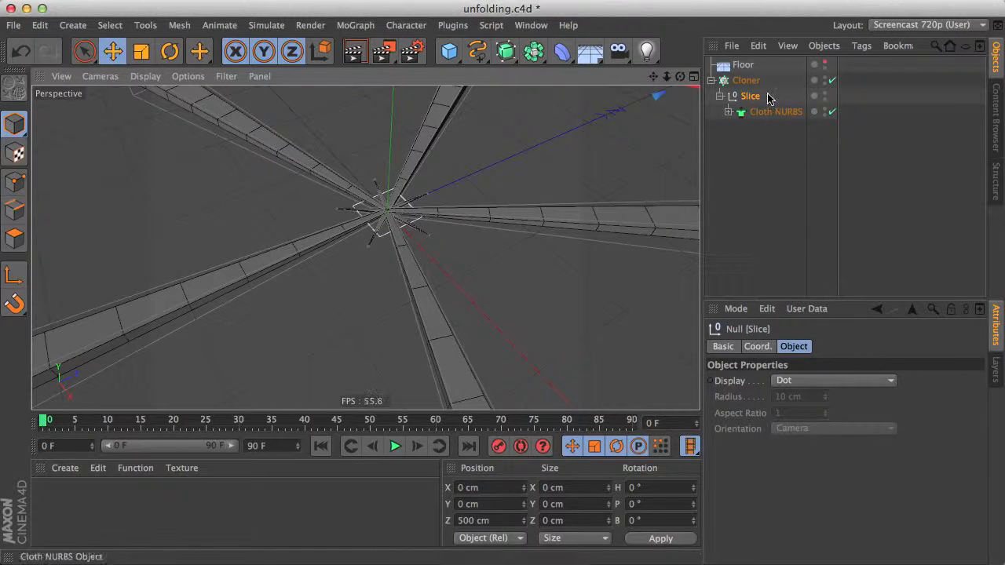
pyautogui.click(746, 81)
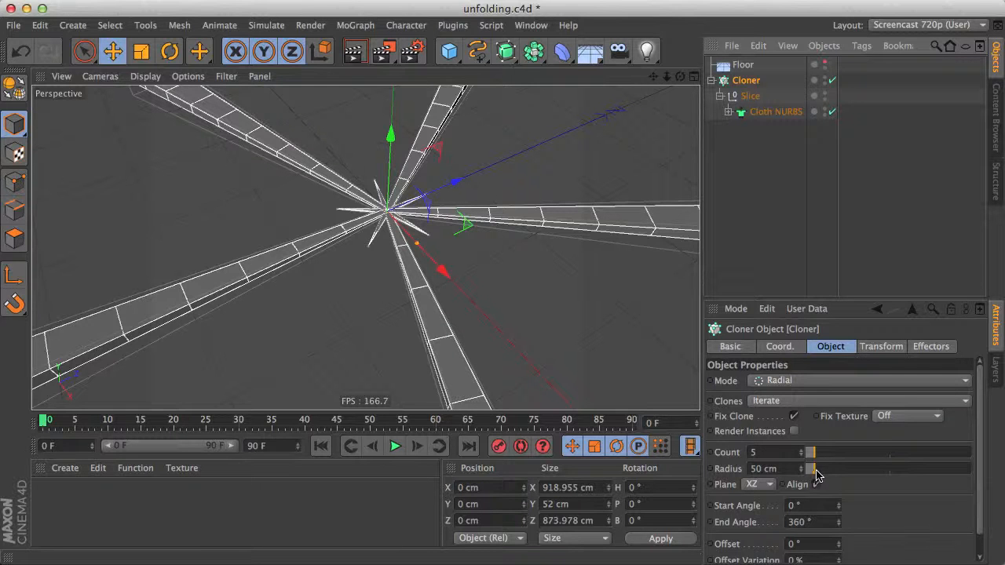
pyautogui.moveTo(817, 471); pyautogui.dragTo(775, 475)
# Raise the outer Cloner's count to 63 so the slices form a full disc.
pyautogui.moveTo(414, 217)
pyautogui.keyDown('alt'); pyautogui.mouseDown(button='right')
pyautogui.moveTo(360, 262)
pyautogui.moveTo(351, 287)
pyautogui.mouseUp(button='right'); pyautogui.keyUp('alt')
pyautogui.moveTo(807, 452); pyautogui.dragTo(917, 471)
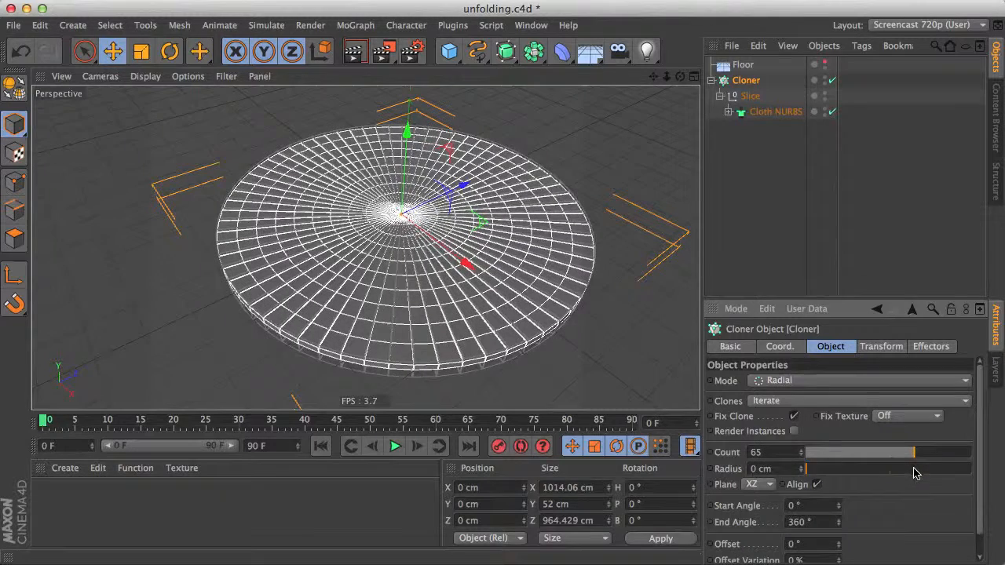
pyautogui.click(800, 457)
pyautogui.click(800, 458)
# Examine the disc's rim where neighbouring slices meet and render a preview of the view.
pyautogui.keyDown('alt'); pyautogui.moveTo(256, 324); pyautogui.dragTo(603, 358, button='right'); pyautogui.keyUp('alt')
pyautogui.keyDown('alt'); pyautogui.moveTo(256, 328); pyautogui.dragTo(302, 323); pyautogui.keyUp('alt')
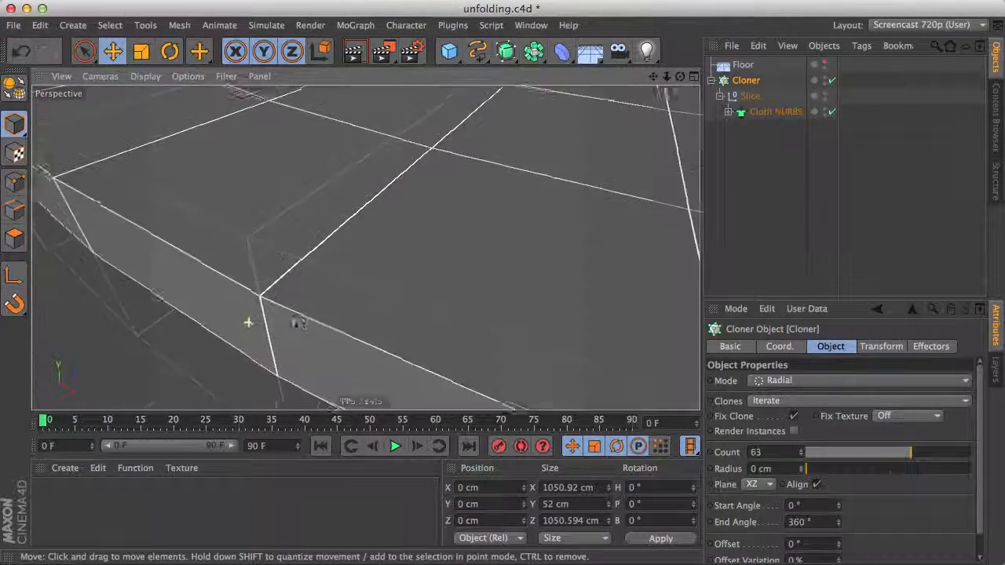
pyautogui.scroll(-10, 332, 280)
pyautogui.keyDown('alt'); pyautogui.moveTo(508, 103); pyautogui.dragTo(369, 59); pyautogui.keyUp('alt')
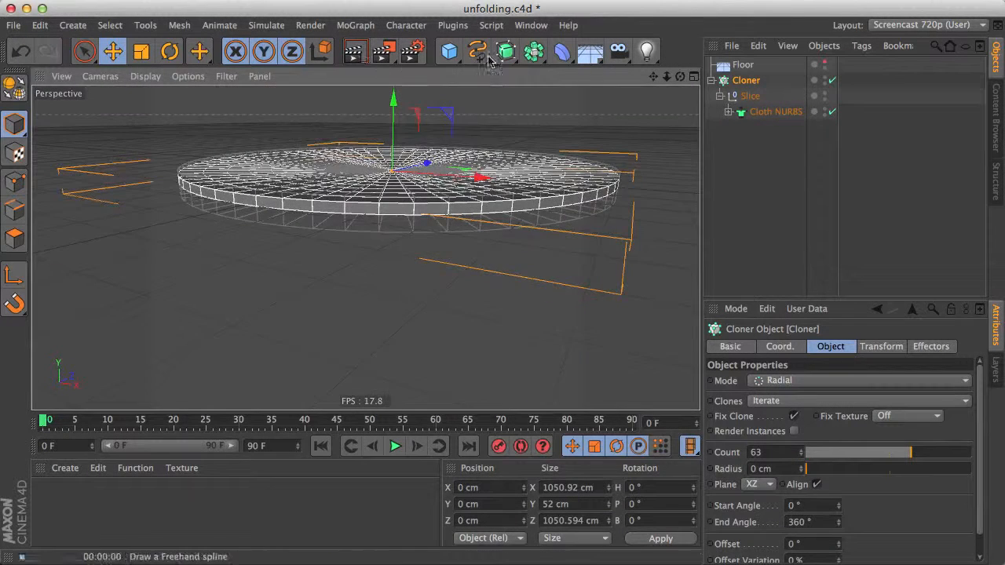
pyautogui.click(354, 51)
pyautogui.keyDown('alt'); pyautogui.moveTo(429, 178); pyautogui.dragTo(371, 229); pyautogui.keyUp('alt')
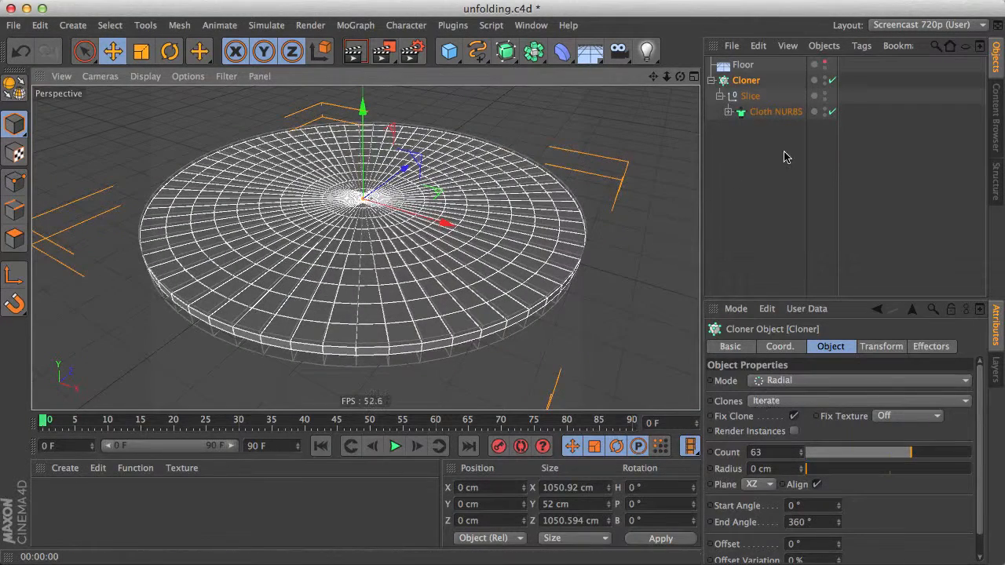
# Hide the Taper inside the Cloth NURBS in the editor and renderer while leaving its deformation enabled.
pyautogui.click(758, 153)
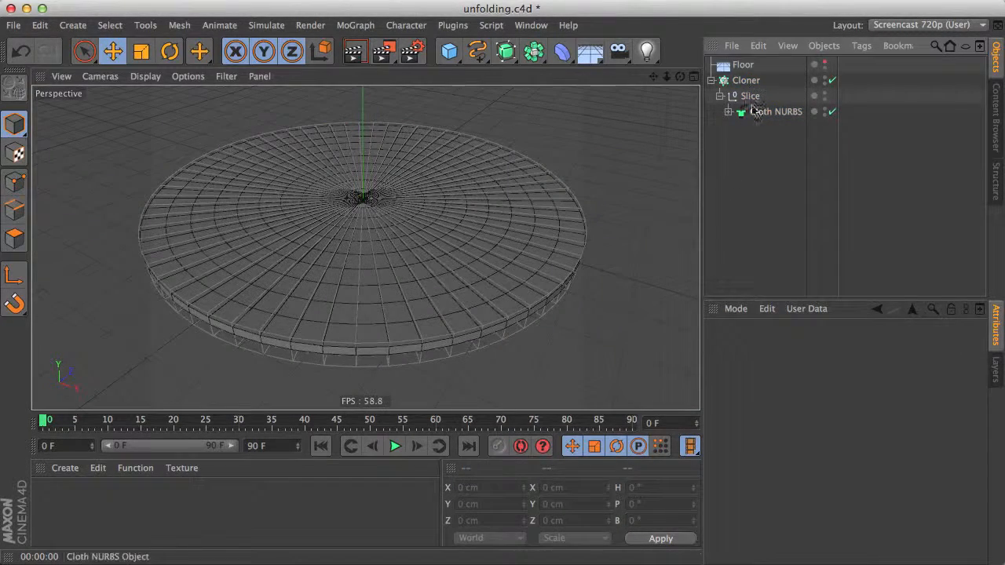
pyautogui.click(728, 112)
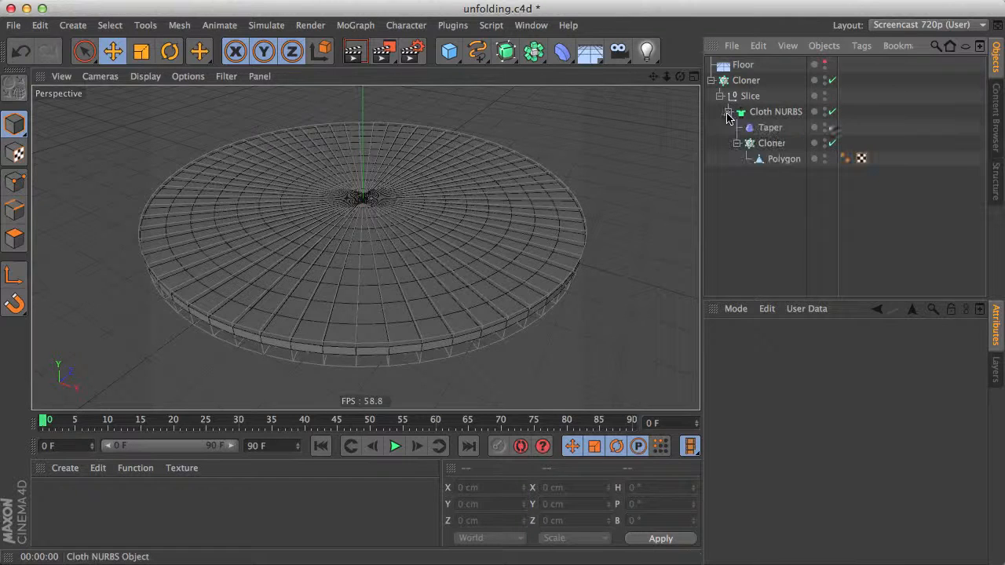
pyautogui.click(829, 127)
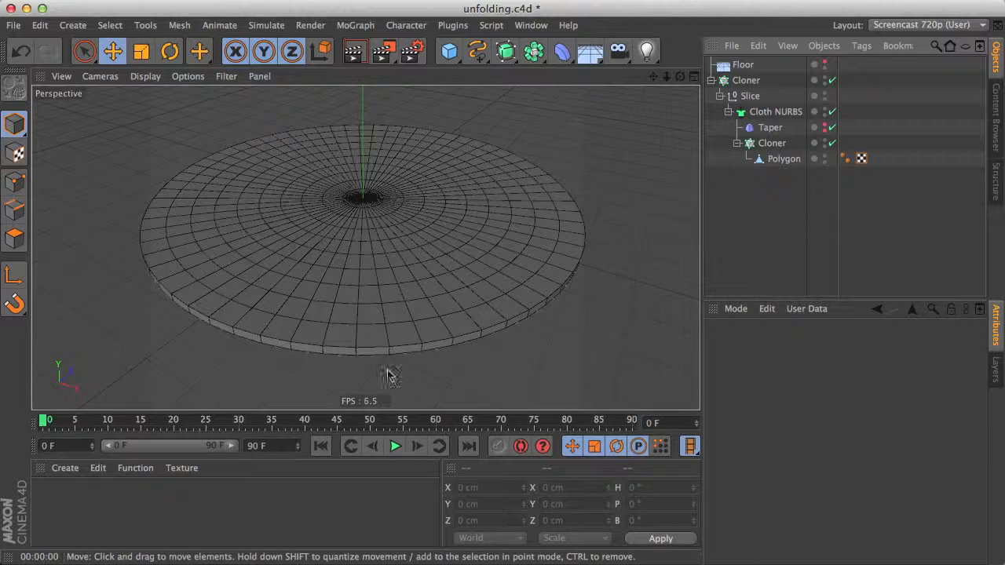
pyautogui.click(713, 81)
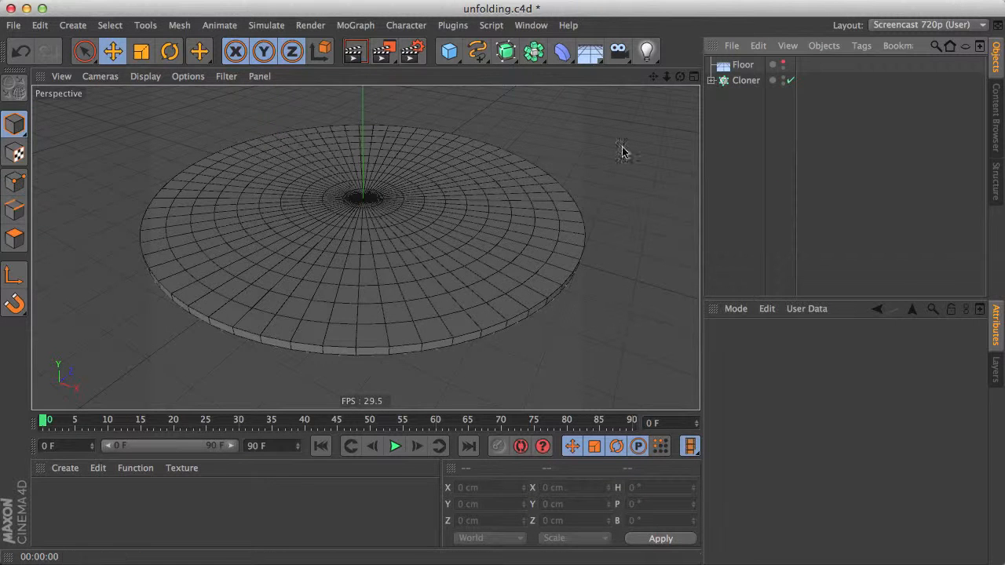
pyautogui.keyDown('alt'); pyautogui.moveTo(364, 277); pyautogui.dragTo(335, 200); pyautogui.keyUp('alt')
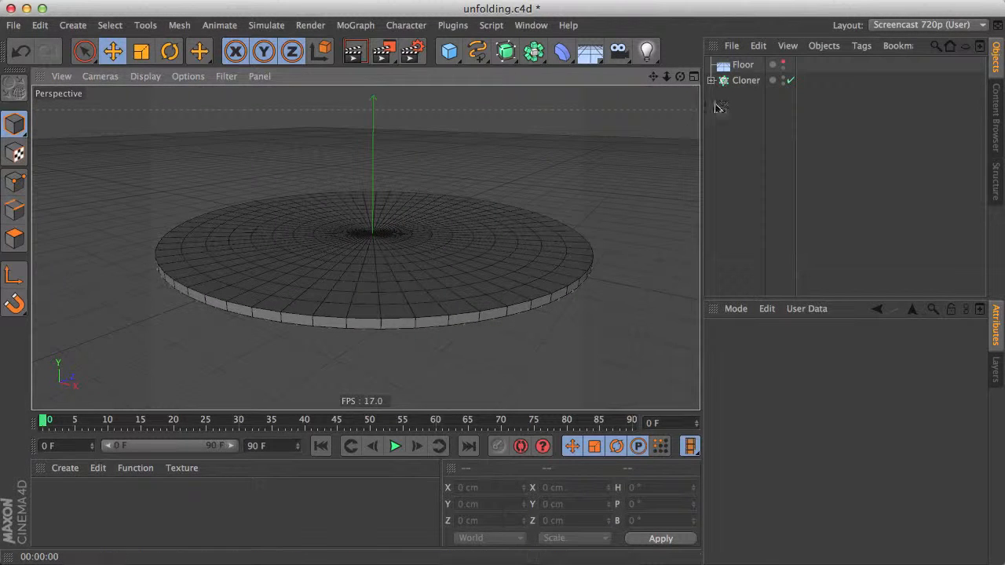
pyautogui.click(712, 80)
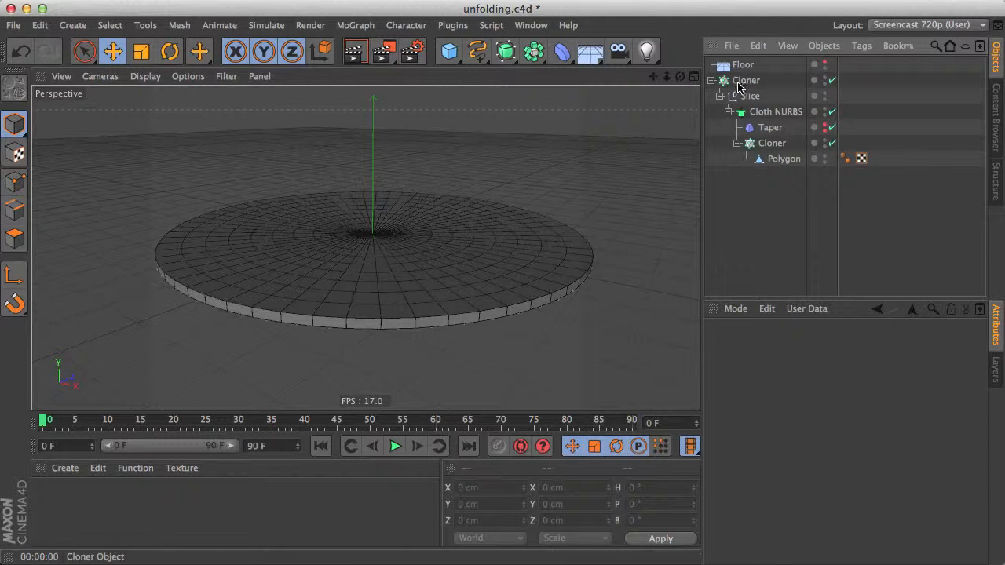
# Add a MoGraph Plain effector to the scene with no Cloner selected.
pyautogui.keyDown('alt'); pyautogui.moveTo(519, 239); pyautogui.dragTo(415, 278); pyautogui.keyUp('alt')
pyautogui.keyDown('alt'); pyautogui.moveTo(417, 186); pyautogui.dragTo(508, 235, button='right'); pyautogui.keyUp('alt')
pyautogui.click(356, 25)
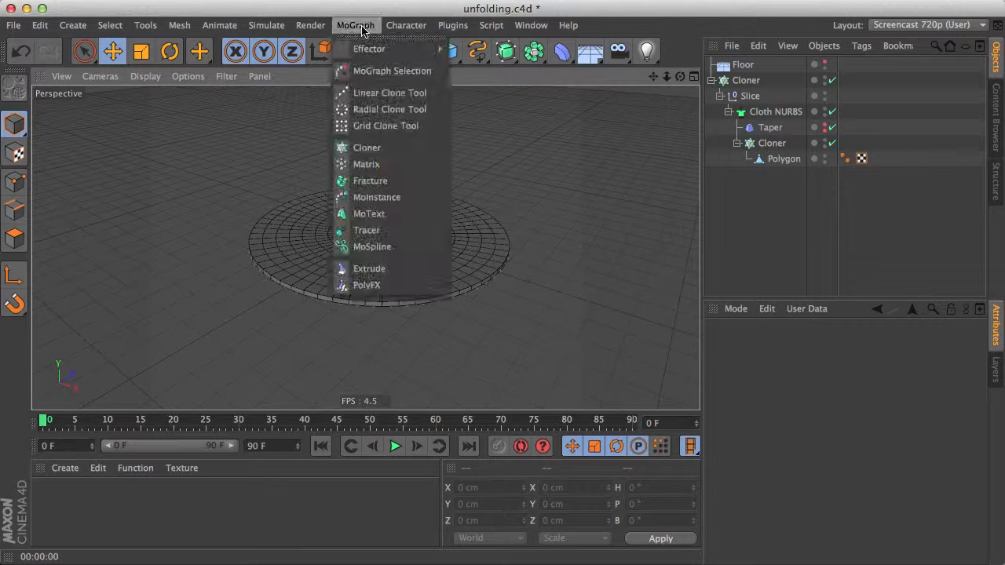
pyautogui.moveTo(416, 48)
pyautogui.click(499, 70)
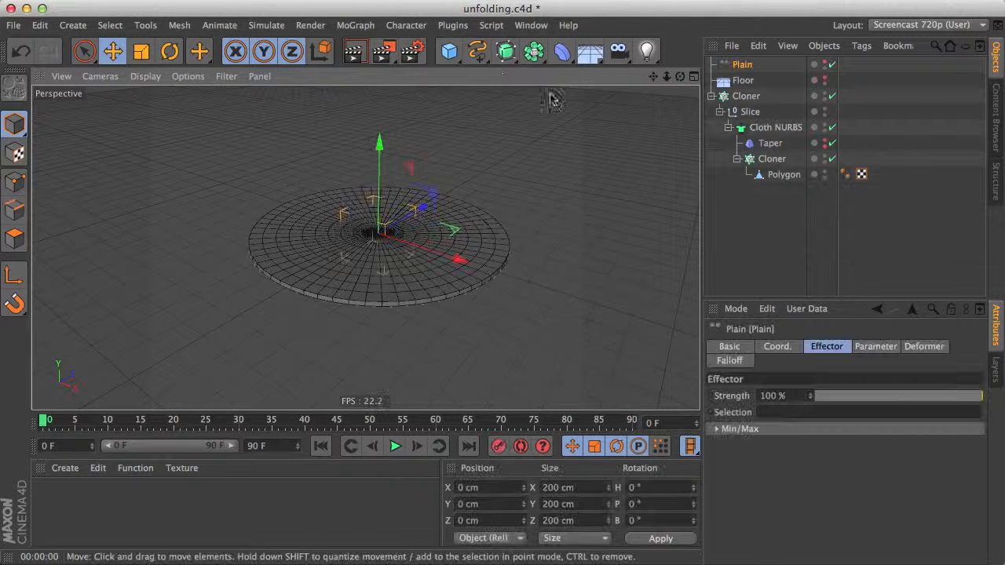
pyautogui.keyDown('alt'); pyautogui.moveTo(580, 157); pyautogui.dragTo(505, 208); pyautogui.keyUp('alt')
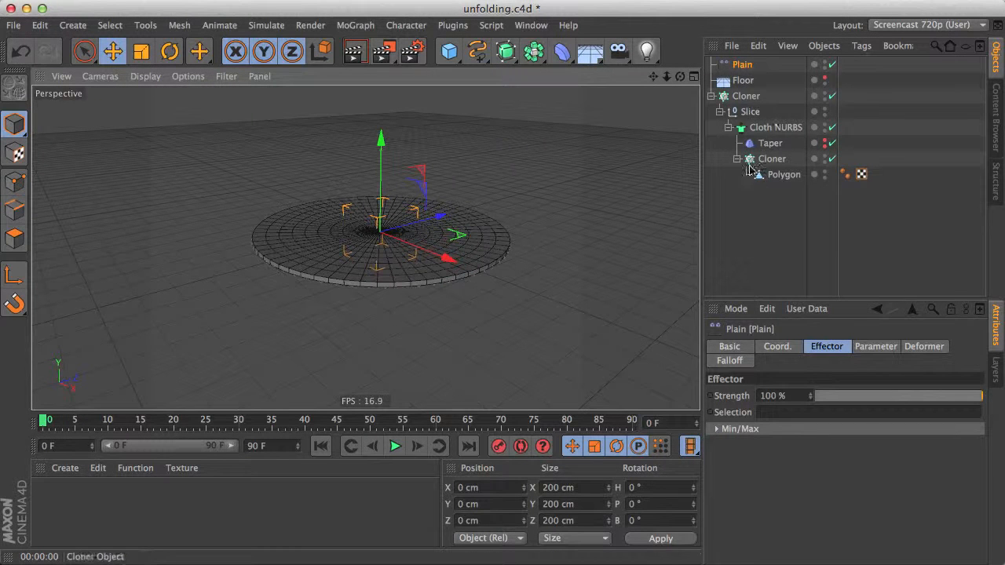
# Review the inner linear Cloner, its Polygon and the outer radial Cloner in the object hierarchy.
pyautogui.click(770, 159)
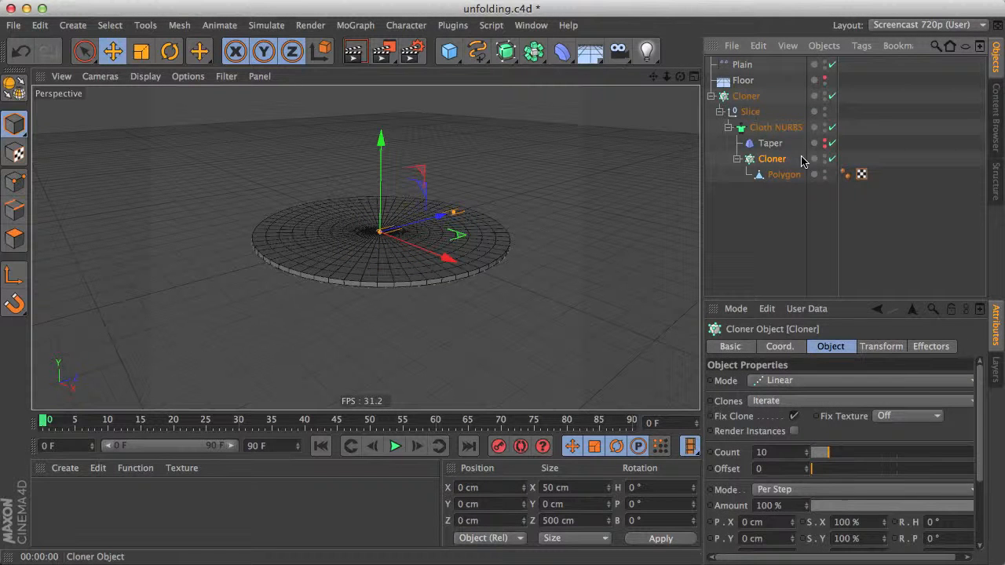
pyautogui.click(785, 174)
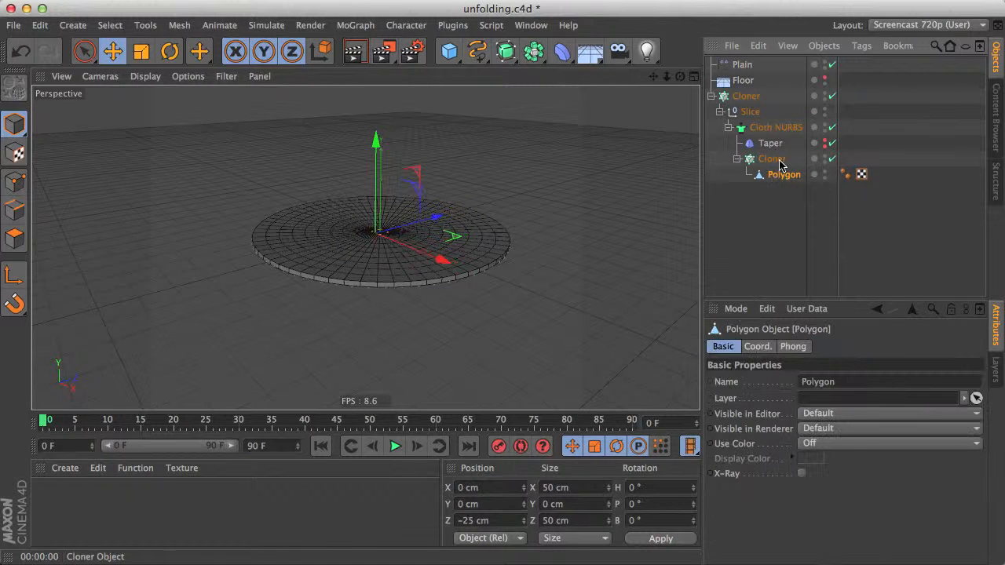
pyautogui.click(772, 160)
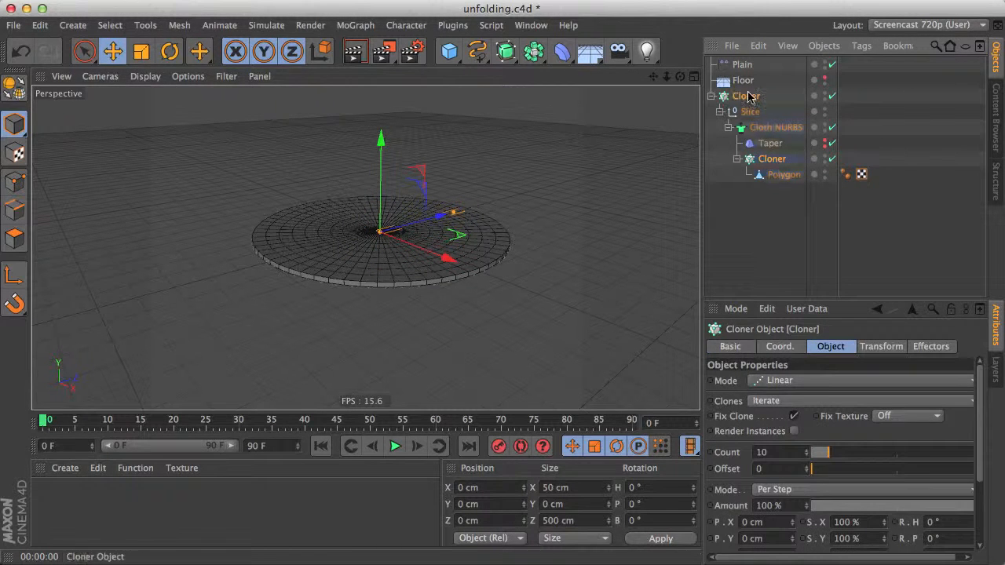
pyautogui.click(748, 95)
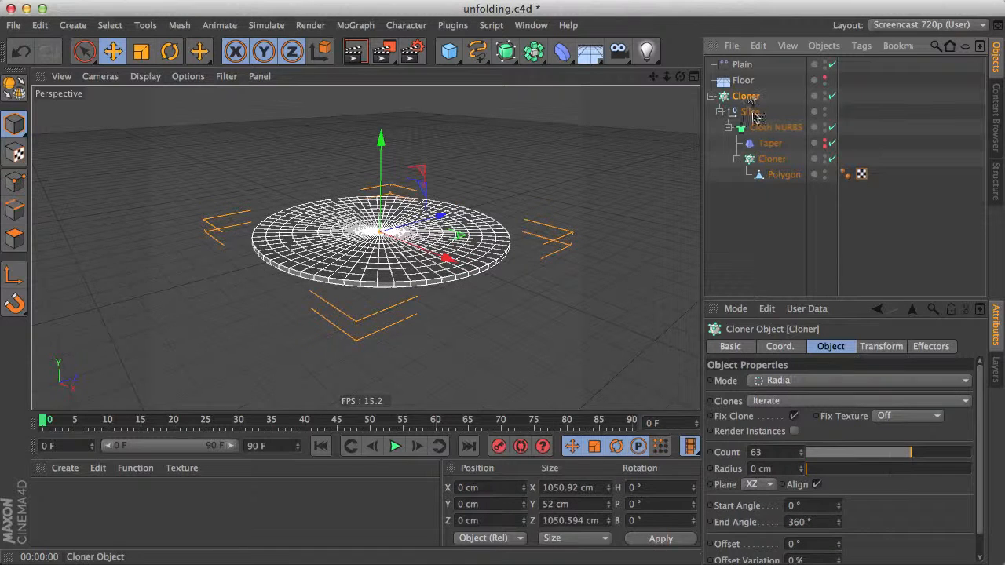
# Assign the Plain effector to the inner linear Cloner and inspect how it moves the disc's tiles.
pyautogui.click(771, 158)
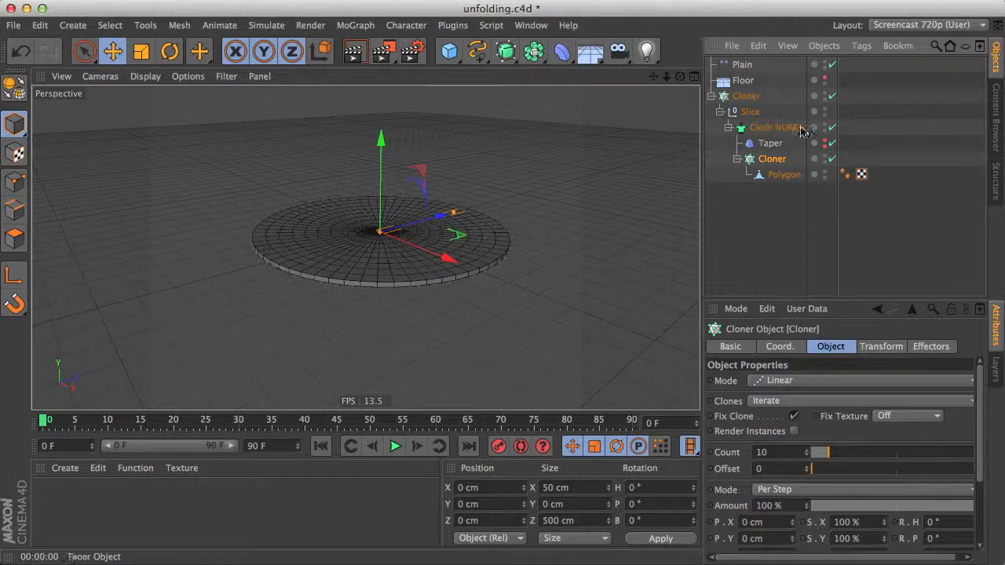
pyautogui.click(941, 352)
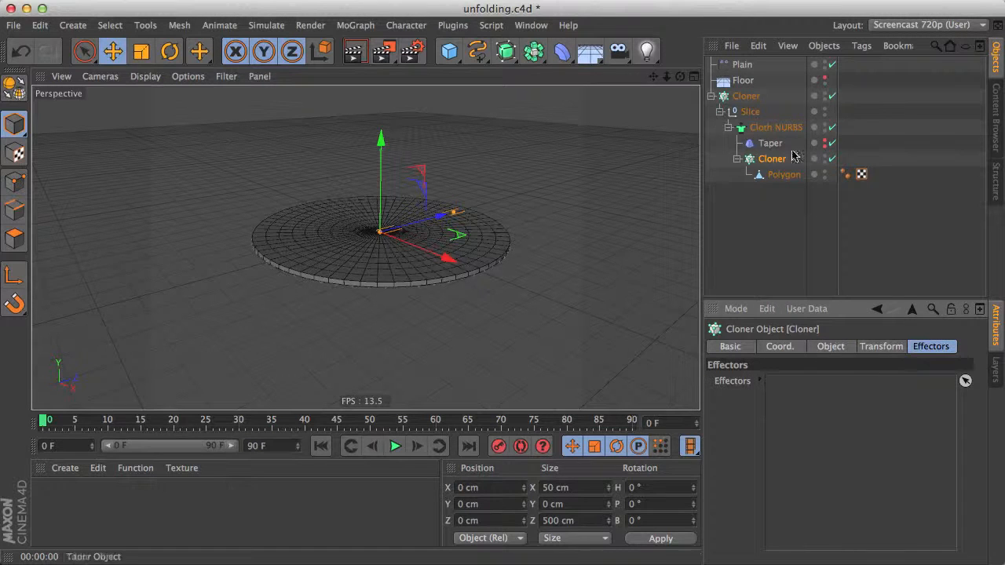
pyautogui.moveTo(746, 69); pyautogui.dragTo(830, 387)
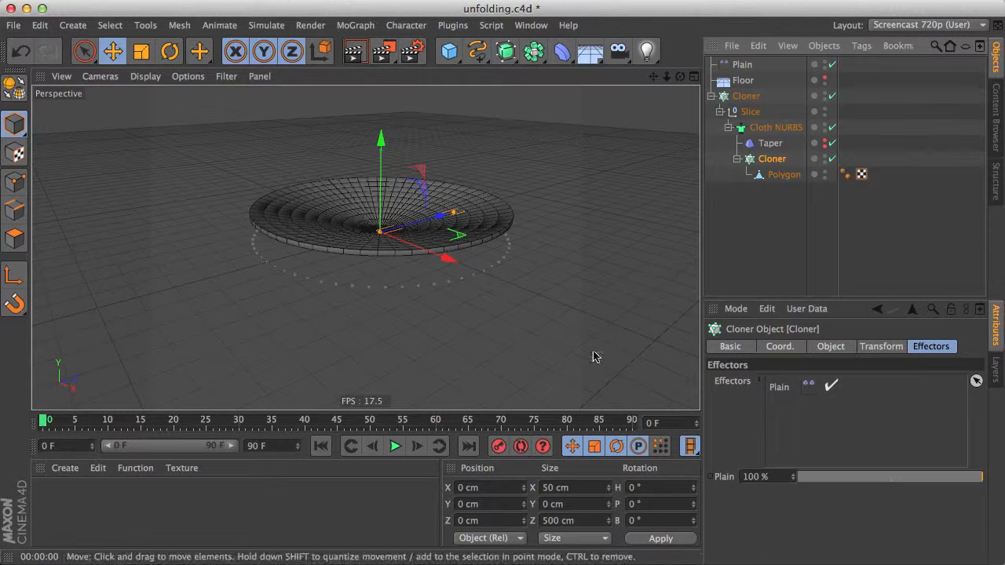
pyautogui.keyDown('alt'); pyautogui.moveTo(404, 246); pyautogui.dragTo(422, 291); pyautogui.keyUp('alt')
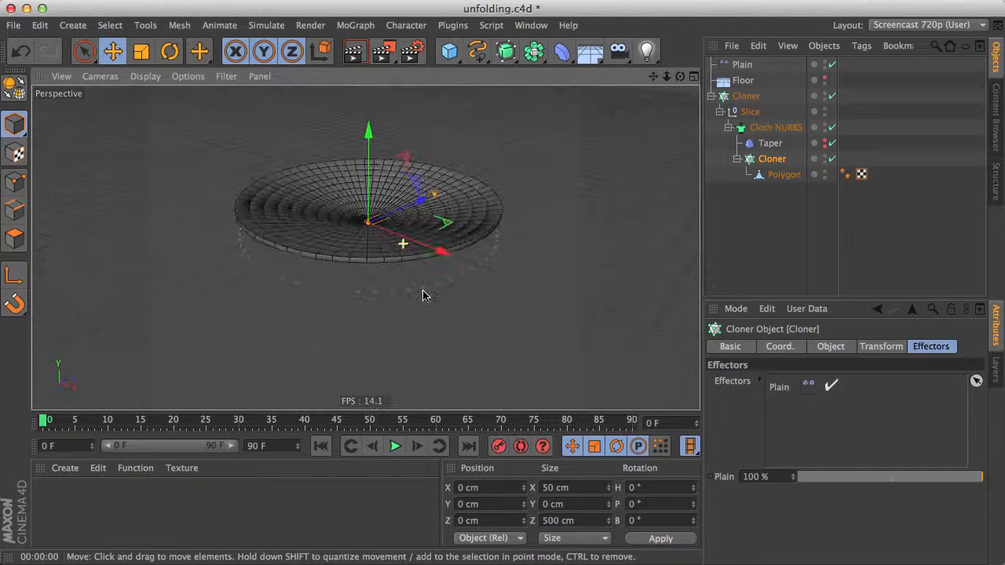
pyautogui.click(780, 346)
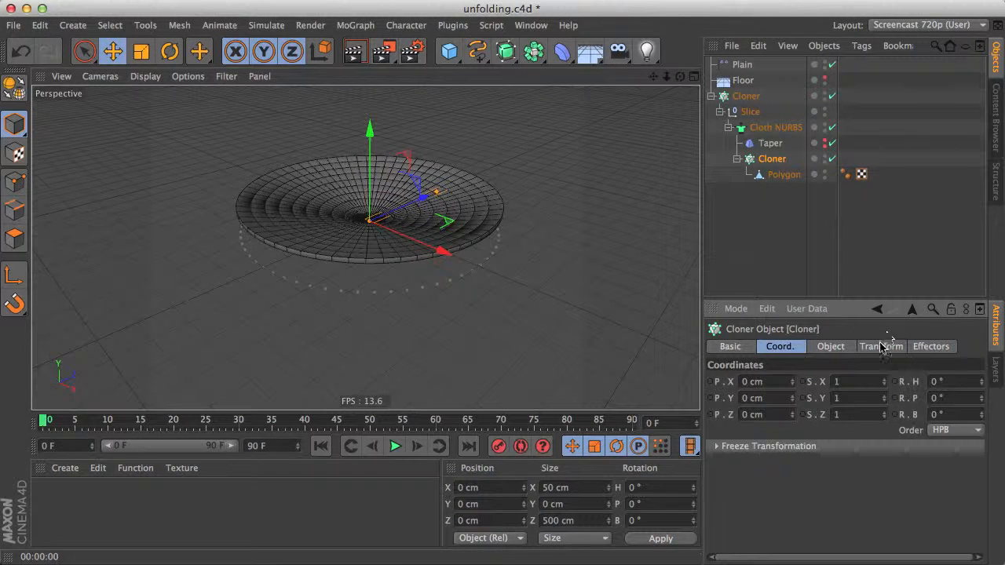
pyautogui.click(863, 347)
pyautogui.click(848, 348)
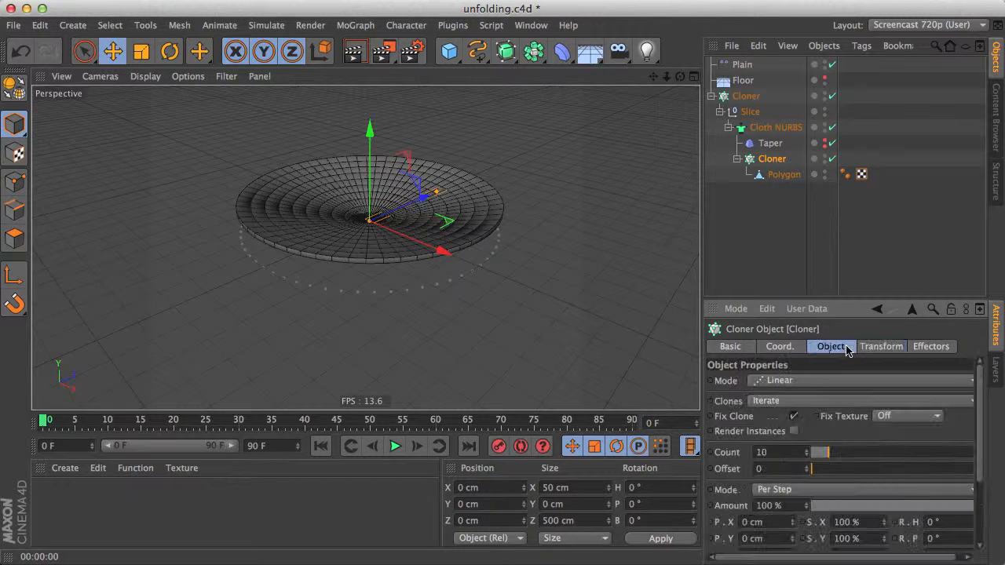
# Switch the Plain effector from position to rotation only and set its pitch rotation to 89°.
pyautogui.click(743, 65)
pyautogui.click(862, 351)
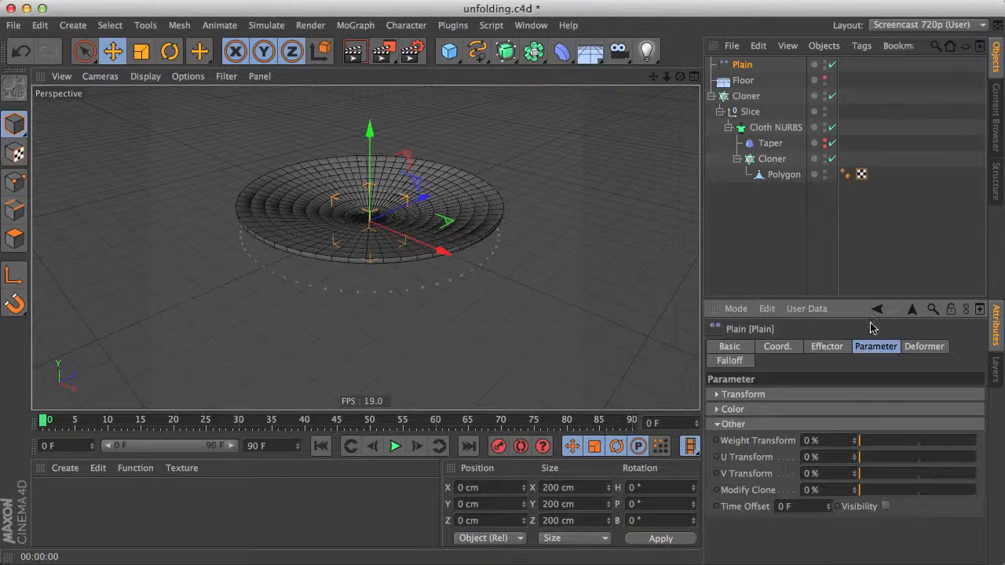
pyautogui.click(734, 424)
pyautogui.click(763, 397)
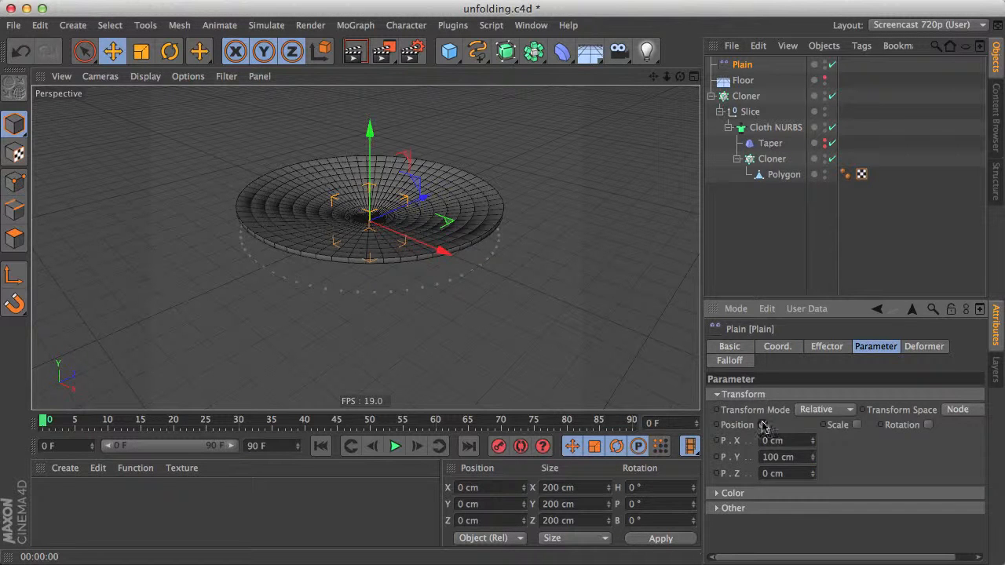
pyautogui.click(892, 425)
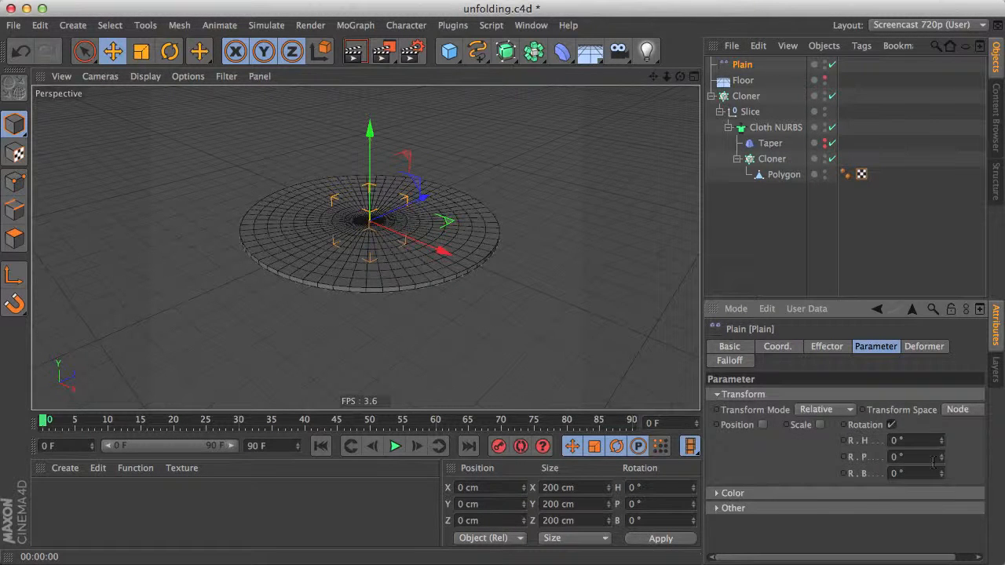
pyautogui.moveTo(942, 456); pyautogui.dragTo(942, 447)
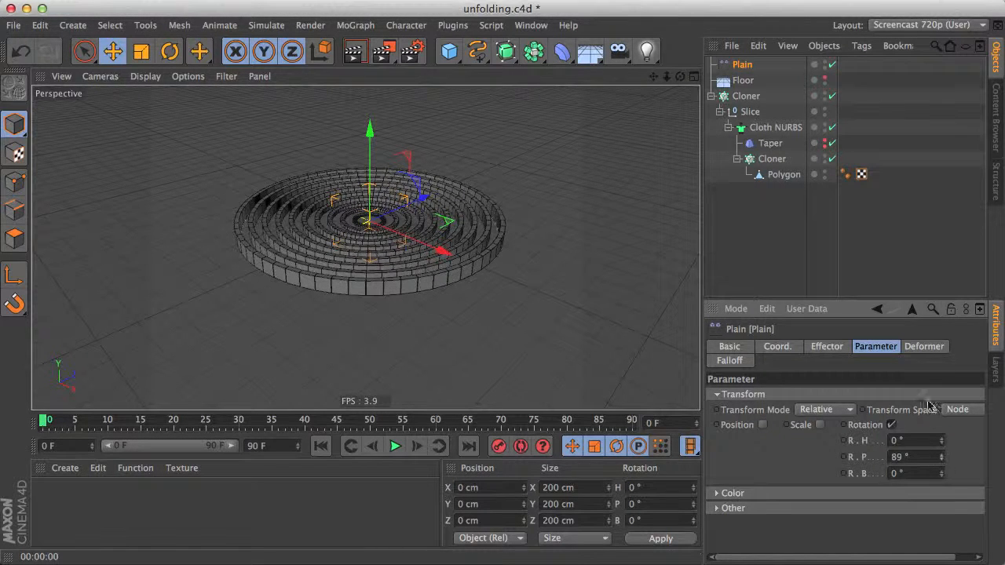
# Give the Plain effector a Sphere falloff and raise the falloff's scale to 438 %.
pyautogui.click(729, 360)
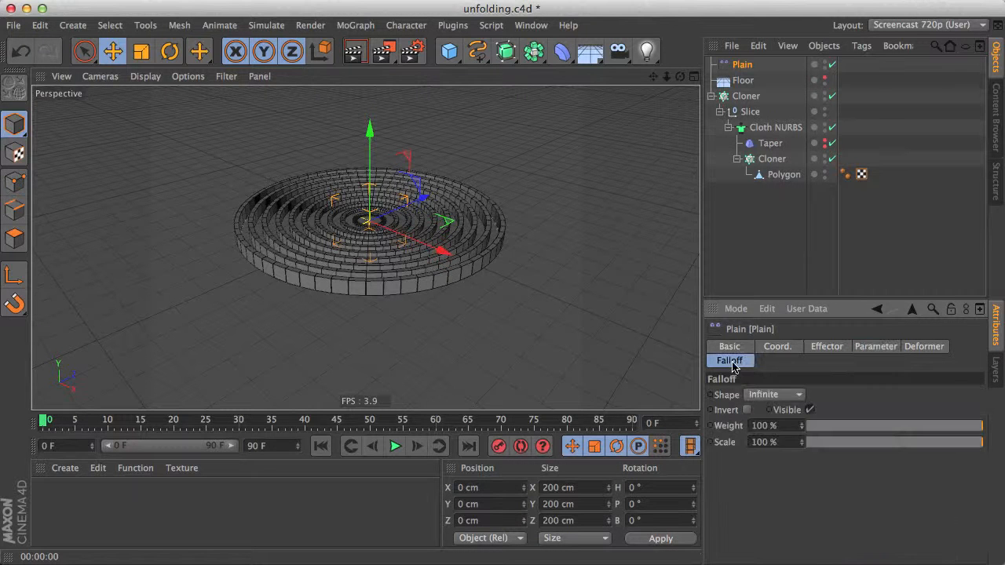
pyautogui.click(769, 394)
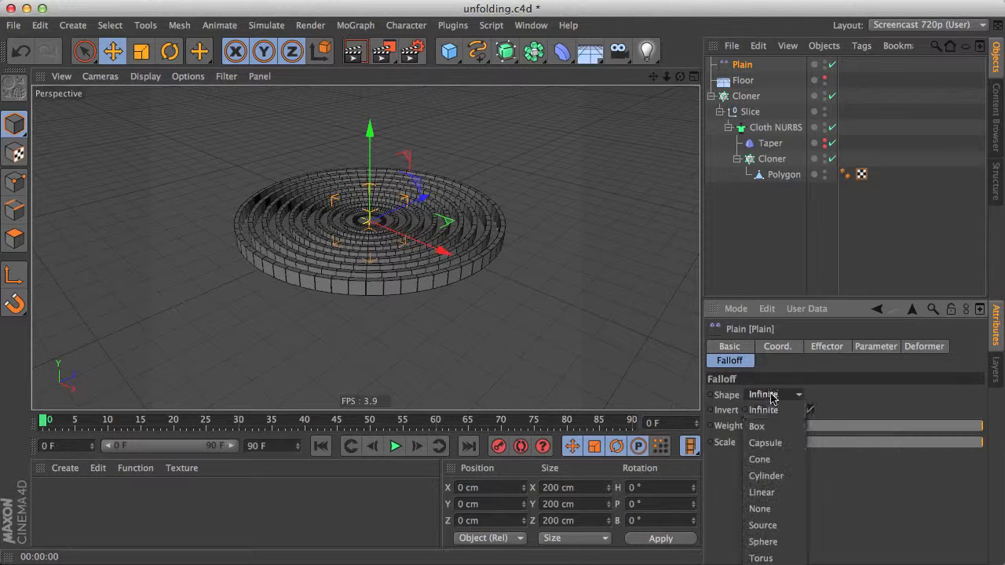
pyautogui.click(762, 541)
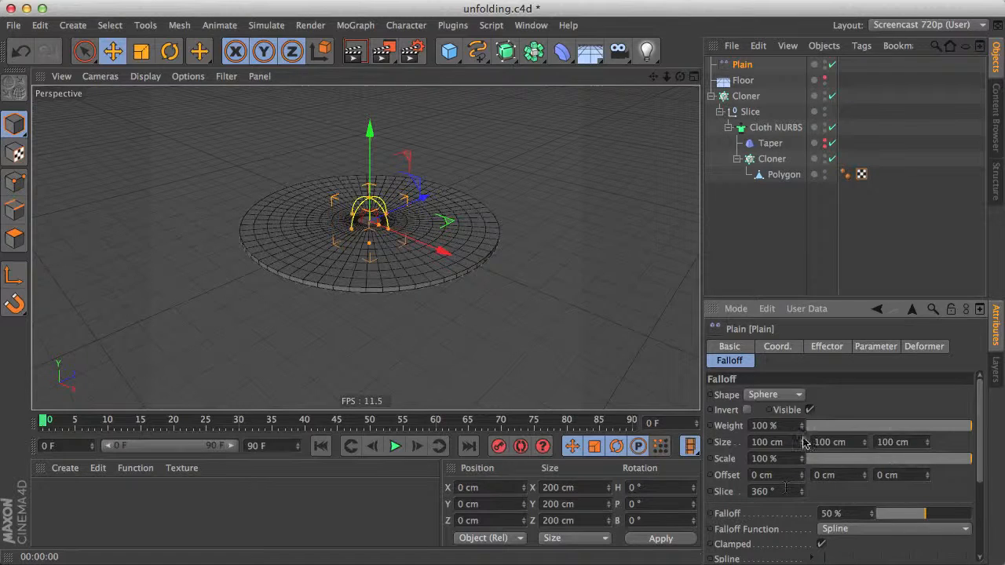
pyautogui.moveTo(802, 459)
pyautogui.mouseDown()
pyautogui.moveTo(801, 342)
pyautogui.moveTo(801, 459)
pyautogui.mouseUp()
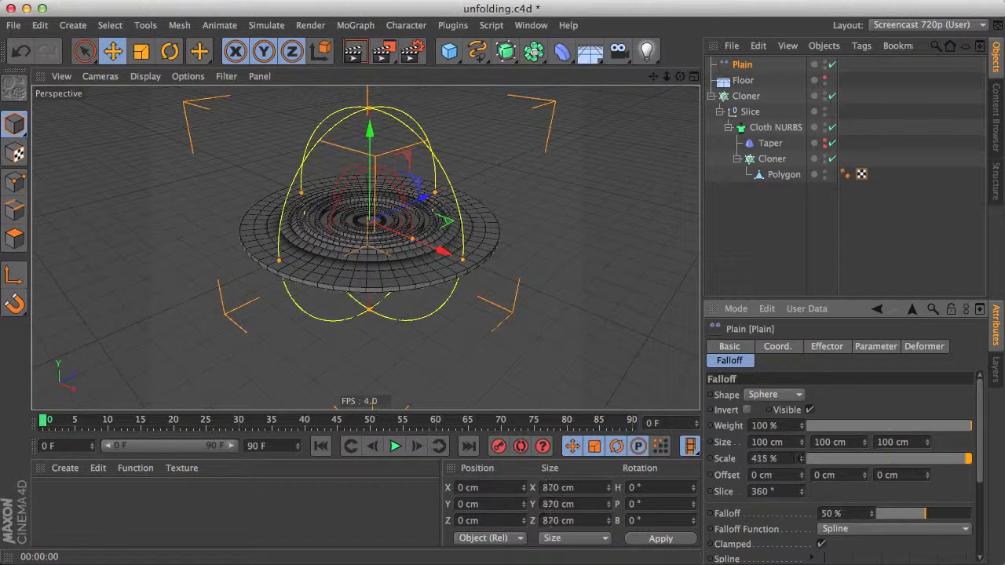
# Enable Visibility among the Plain effector's other parameters so it also controls whether the tiles show.
pyautogui.click(874, 346)
pyautogui.click(759, 511)
pyautogui.click(755, 511)
pyautogui.click(759, 493)
pyautogui.click(759, 493)
pyautogui.click(758, 508)
pyautogui.scroll(-3, 981, 477)
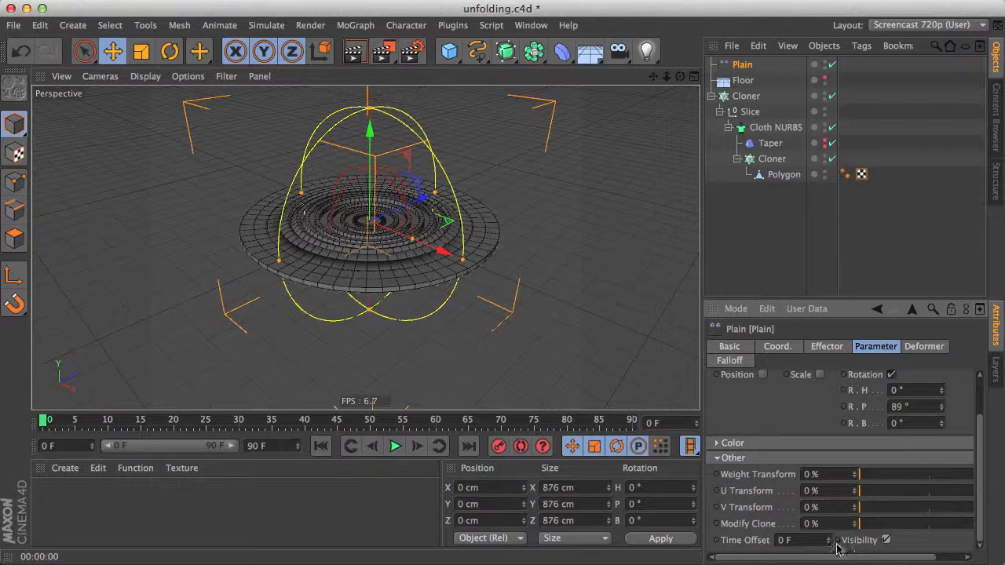
# Set the Plain effector's maximum strength to 50 % and inspect the hole at the disc's centre.
pyautogui.click(776, 346)
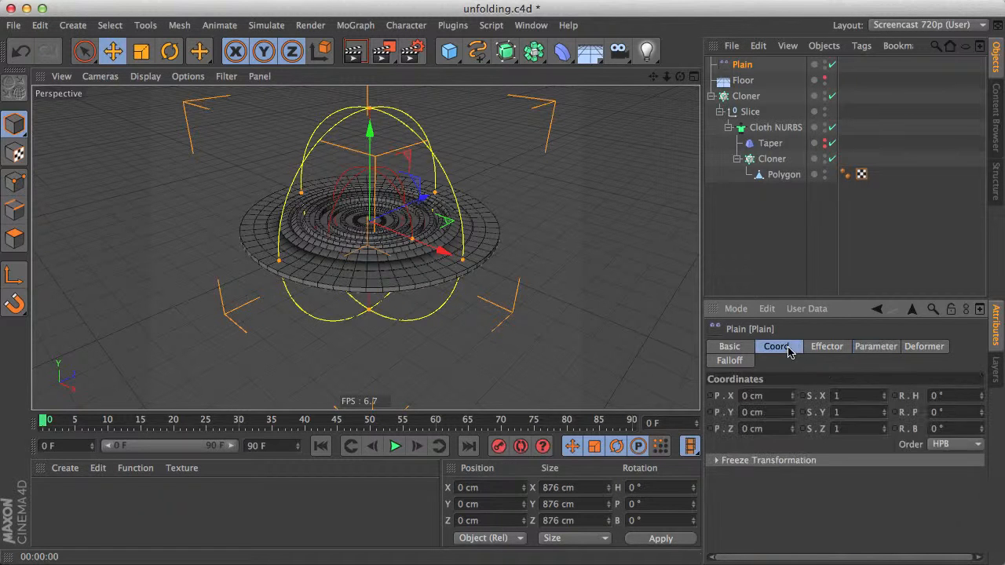
pyautogui.click(815, 350)
pyautogui.keyDown('alt'); pyautogui.moveTo(381, 231); pyautogui.dragTo(519, 257, button='right'); pyautogui.keyUp('alt')
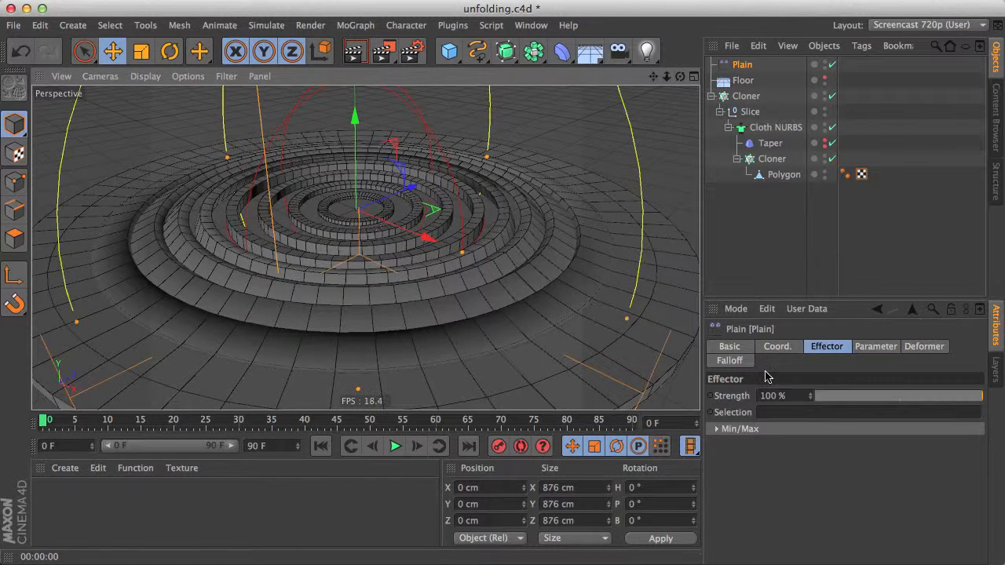
pyautogui.click(738, 430)
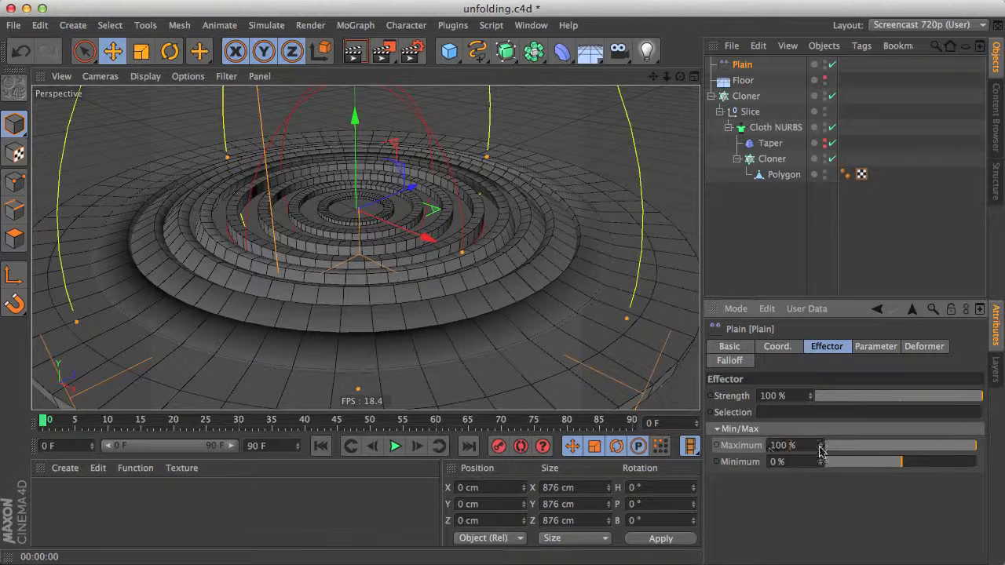
pyautogui.press('Return')
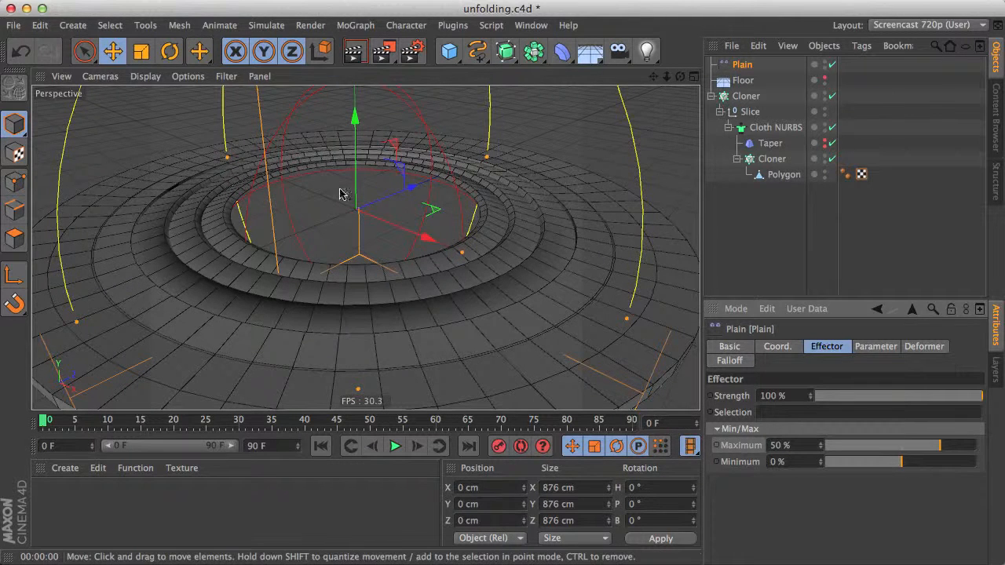
pyautogui.keyDown('alt'); pyautogui.moveTo(360, 186); pyautogui.dragTo(295, 196); pyautogui.keyUp('alt')
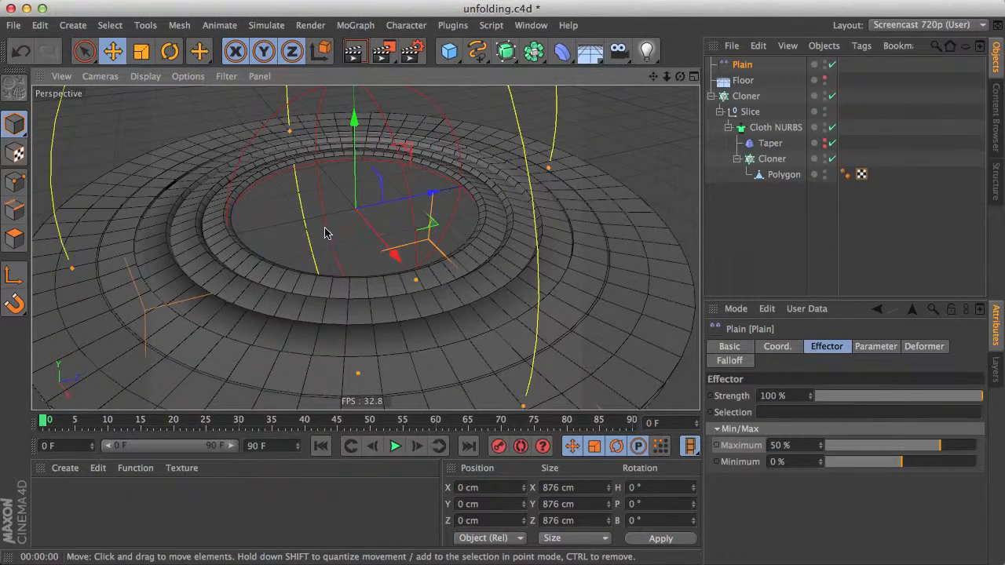
pyautogui.keyDown('alt'); pyautogui.moveTo(366, 217); pyautogui.dragTo(354, 262, button='right'); pyautogui.keyUp('alt')
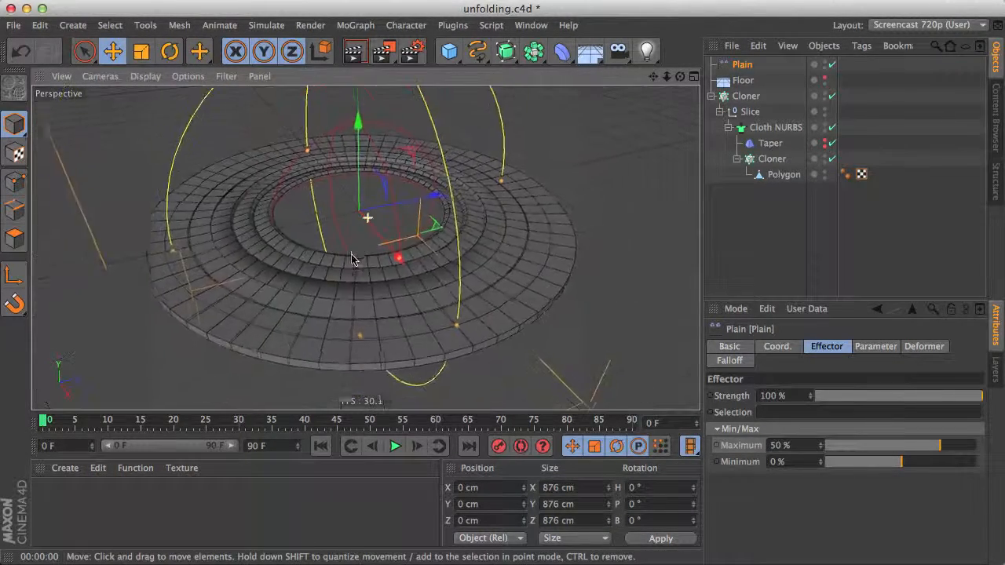
pyautogui.keyDown('alt'); pyautogui.moveTo(337, 258); pyautogui.dragTo(417, 267); pyautogui.keyUp('alt')
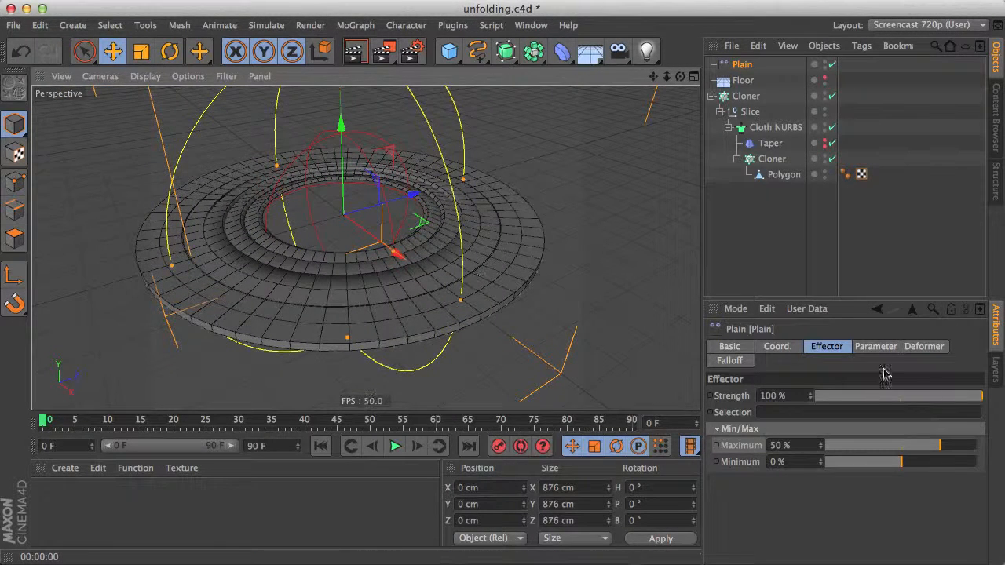
# Reduce the Falloff value of the Plain effector's sphere to 35 % for a narrower transition.
pyautogui.click(925, 347)
pyautogui.click(878, 348)
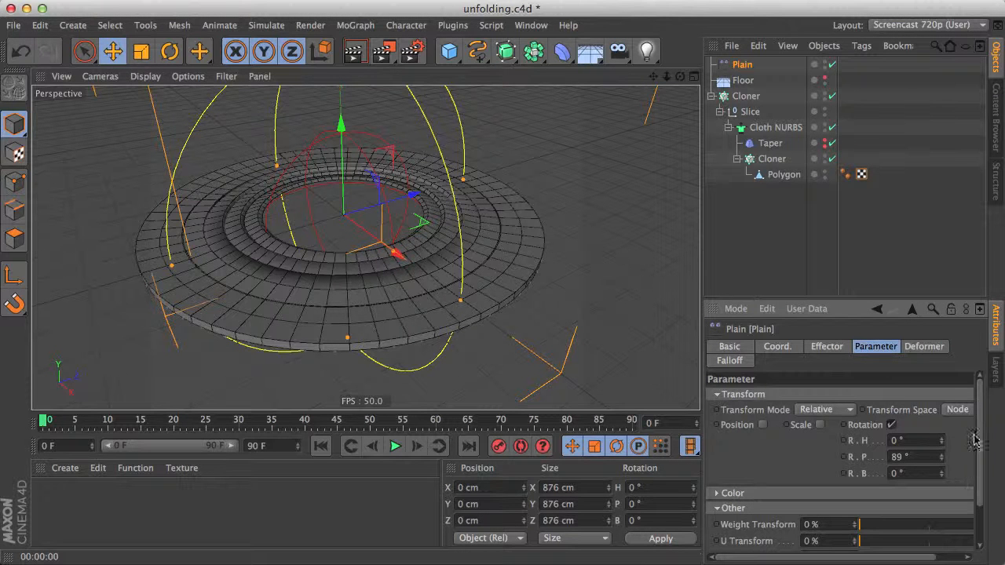
pyautogui.click(750, 365)
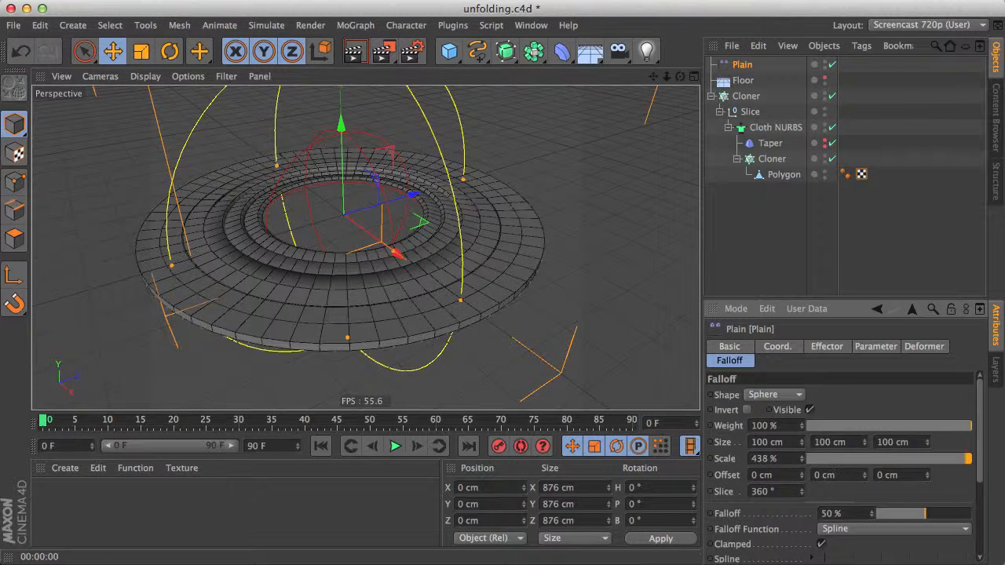
pyautogui.moveTo(922, 516)
pyautogui.mouseDown()
pyautogui.moveTo(901, 516)
pyautogui.moveTo(911, 515)
pyautogui.mouseUp()
pyautogui.moveTo(291, 291)
pyautogui.keyDown('alt'); pyautogui.mouseDown()
pyautogui.moveTo(274, 278)
pyautogui.moveTo(291, 290)
pyautogui.mouseUp(); pyautogui.keyUp('alt')
# Increase the Plain effector's pitch rotation past 180° so the tiles turn further while unfolding.
pyautogui.click(839, 351)
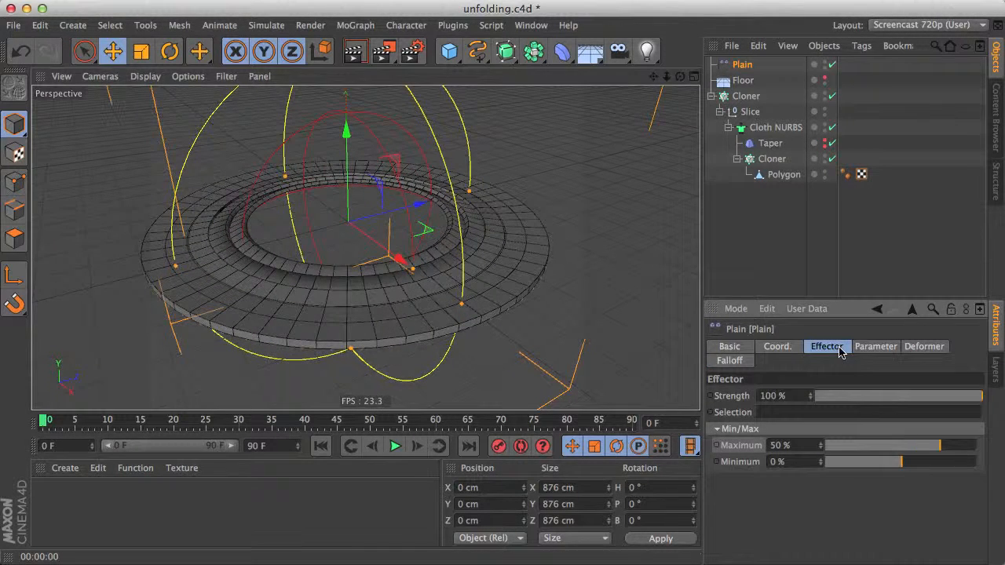
pyautogui.click(868, 350)
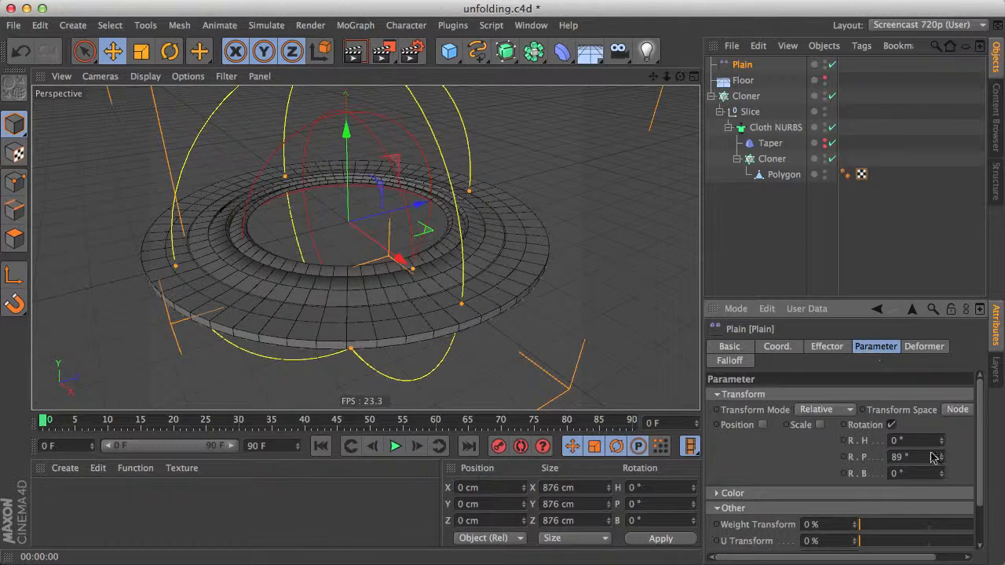
pyautogui.moveTo(942, 457); pyautogui.dragTo(942, 369)
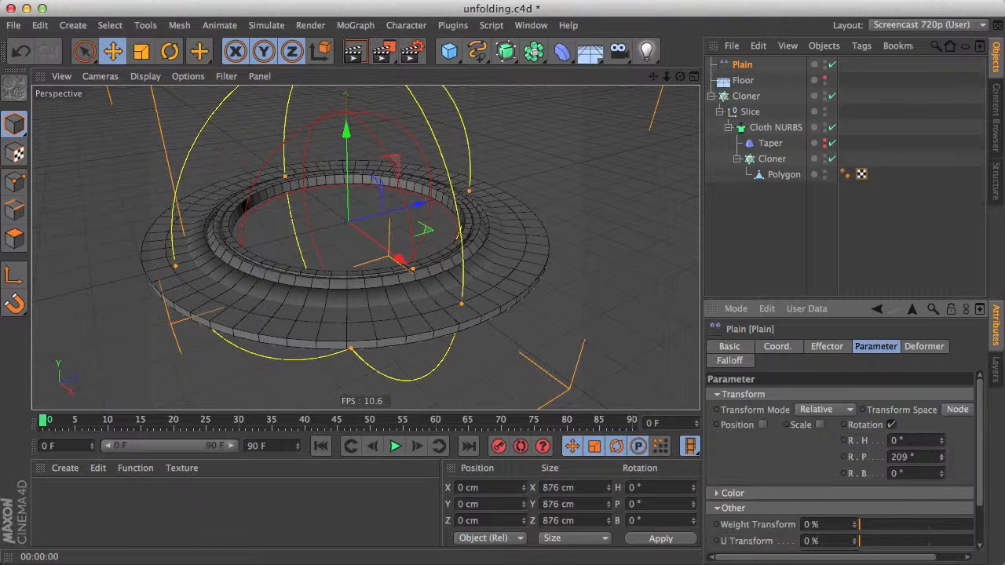
pyautogui.moveTo(942, 462); pyautogui.dragTo(943, 338)
pyautogui.moveTo(942, 457); pyautogui.dragTo(945, 461)
# Test the unfolding by raising the Plain falloff's scale to about 772 %, and bring it down to 360 %.
pyautogui.click(731, 361)
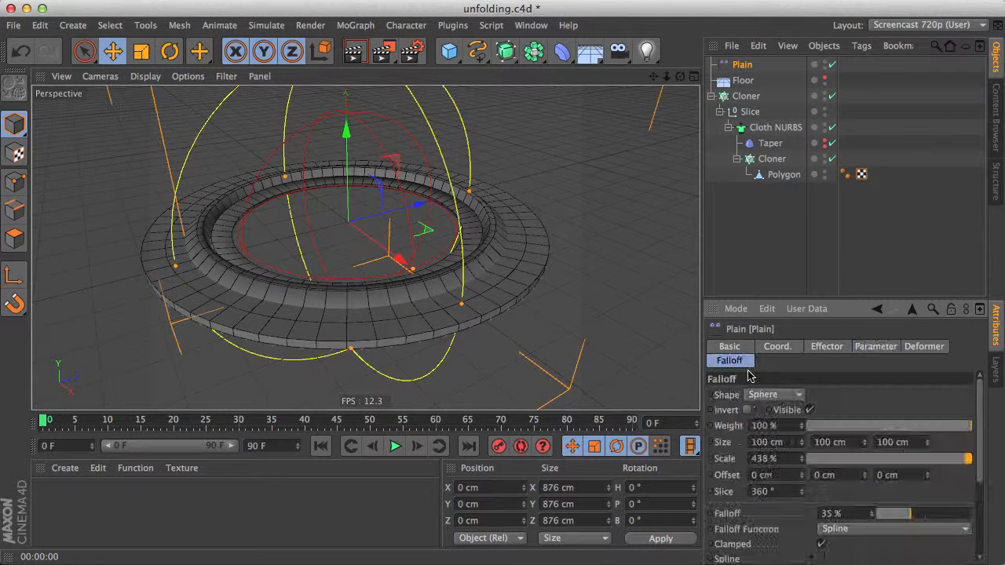
pyautogui.moveTo(801, 458)
pyautogui.mouseDown()
pyautogui.moveTo(801, 487)
pyautogui.moveTo(801, 452)
pyautogui.moveTo(764, 459)
pyautogui.mouseUp()
pyautogui.scroll(20, 761, 459)
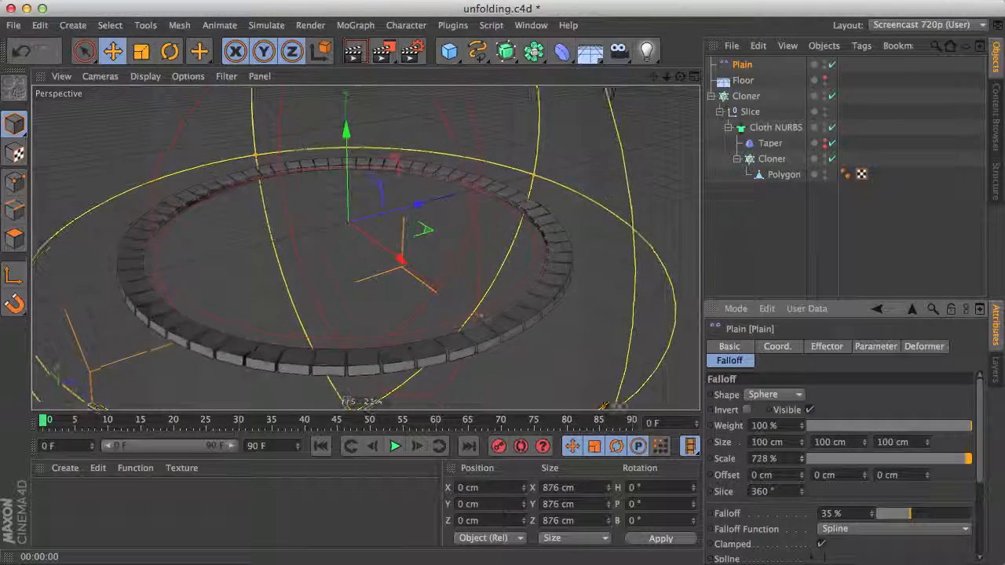
pyautogui.scroll(-7, 762, 459)
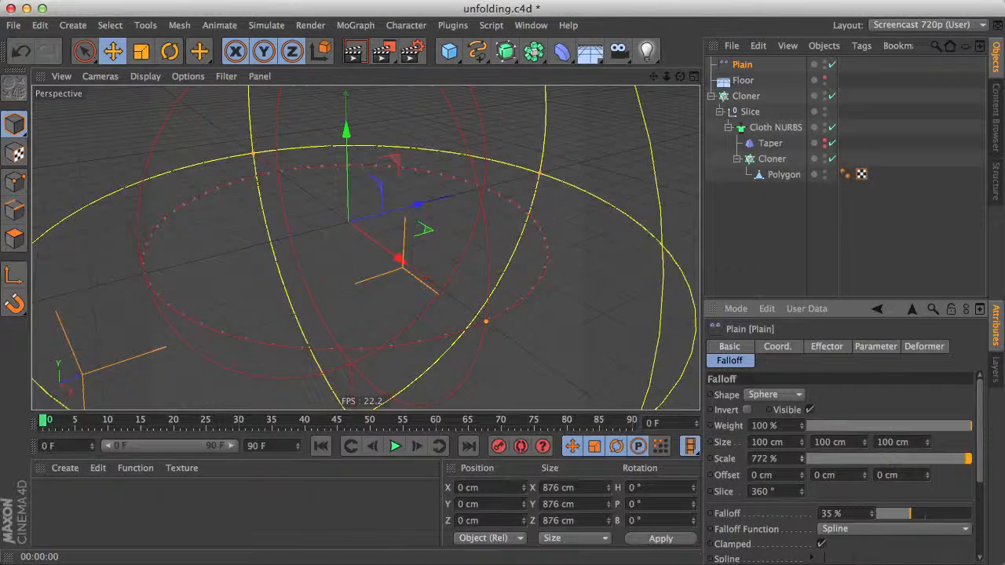
pyautogui.moveTo(802, 457); pyautogui.dragTo(803, 455)
pyautogui.keyDown('alt'); pyautogui.moveTo(316, 344); pyautogui.dragTo(406, 327); pyautogui.keyUp('alt')
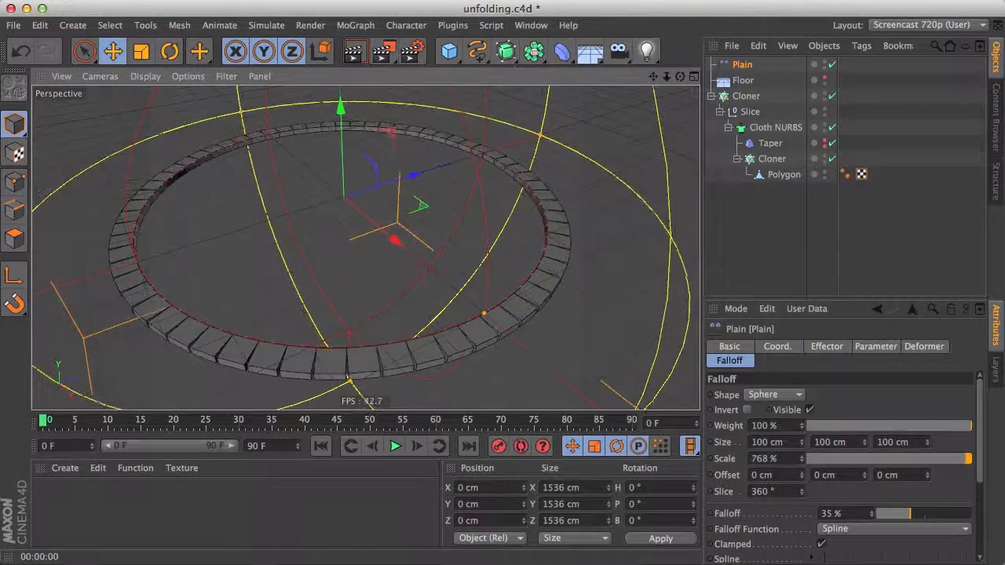
pyautogui.moveTo(802, 459)
pyautogui.mouseDown()
pyautogui.moveTo(803, 564)
pyautogui.moveTo(805, 462)
pyautogui.mouseUp()
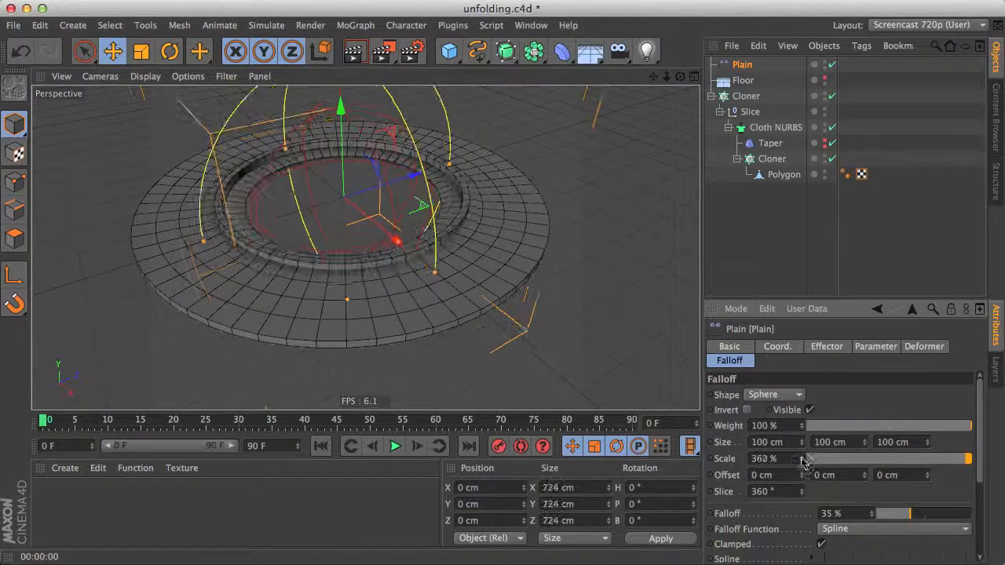
# Add a MoGraph Random effector to the inner linear Cloner.
pyautogui.click(758, 160)
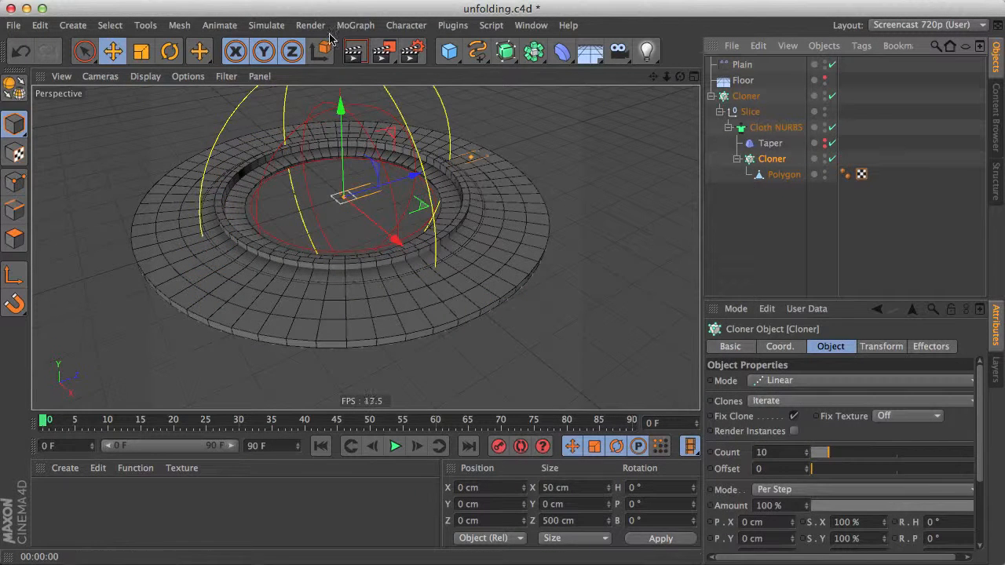
pyautogui.click(354, 25)
pyautogui.moveTo(377, 49)
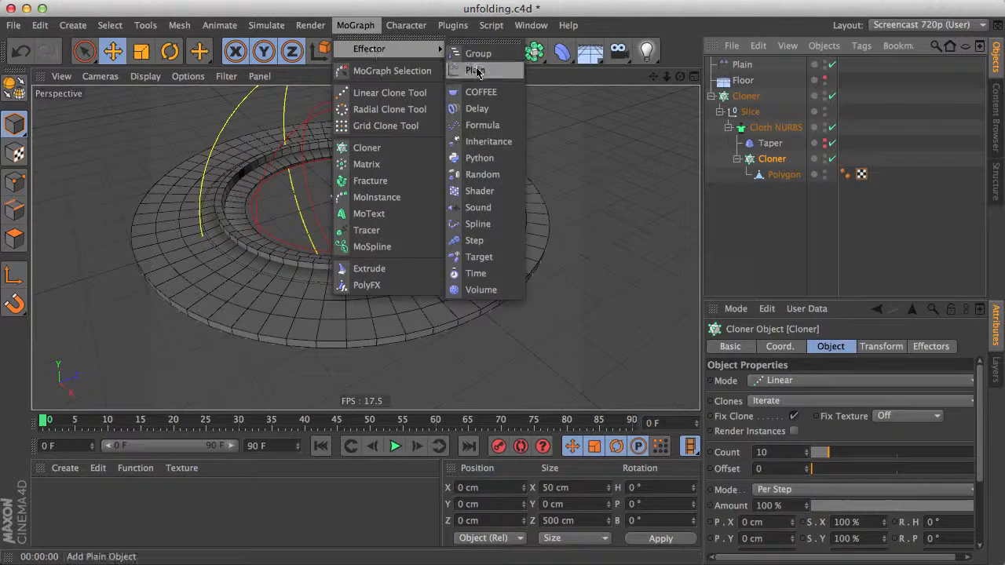
pyautogui.click(495, 175)
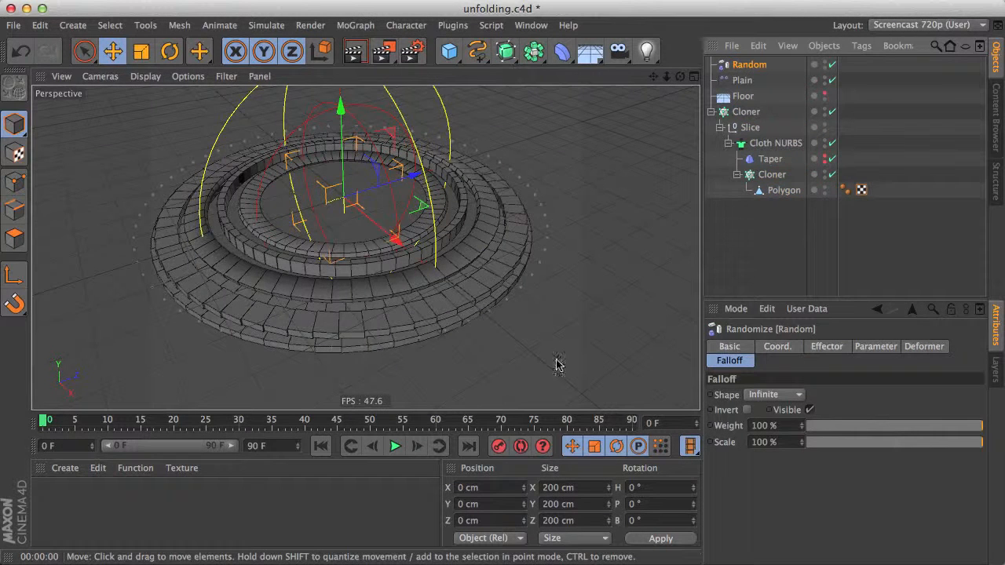
# Turn off the Random effector's position variation and disable the Plain effector to leave the disc flat.
pyautogui.click(871, 348)
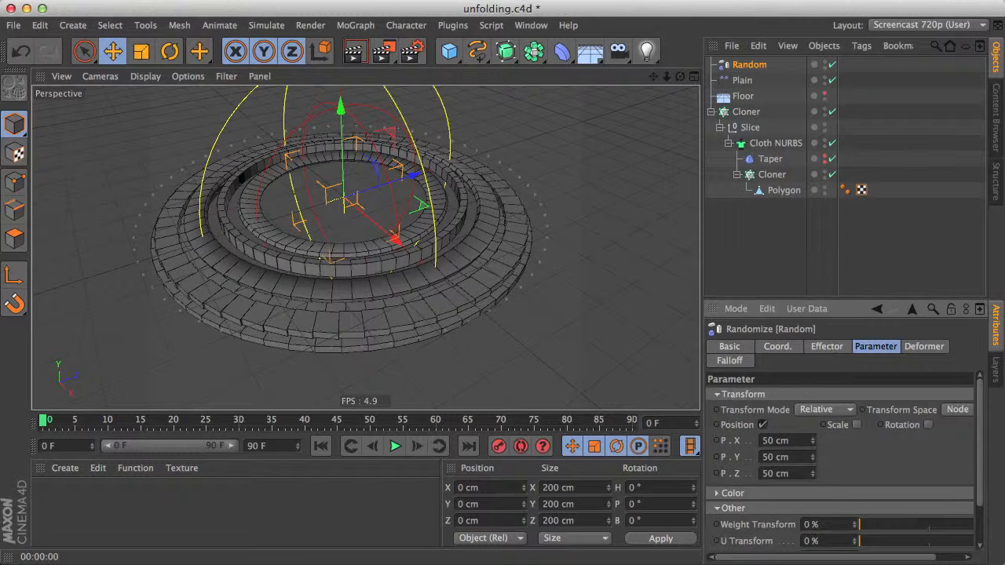
pyautogui.click(762, 425)
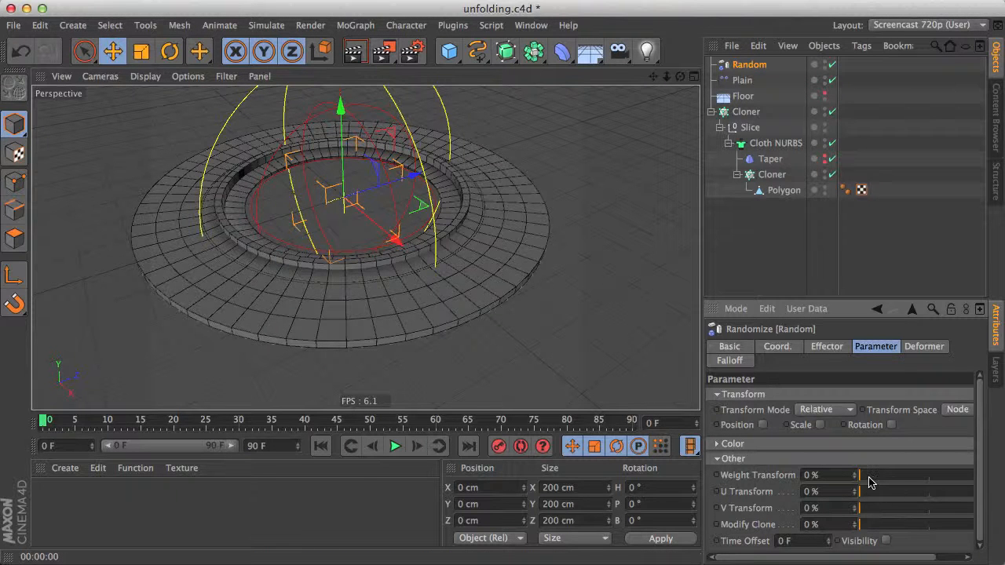
pyautogui.keyDown('alt'); pyautogui.moveTo(395, 319); pyautogui.dragTo(387, 315); pyautogui.keyUp('alt')
pyautogui.keyDown('alt'); pyautogui.moveTo(358, 358); pyautogui.dragTo(434, 126); pyautogui.keyUp('alt')
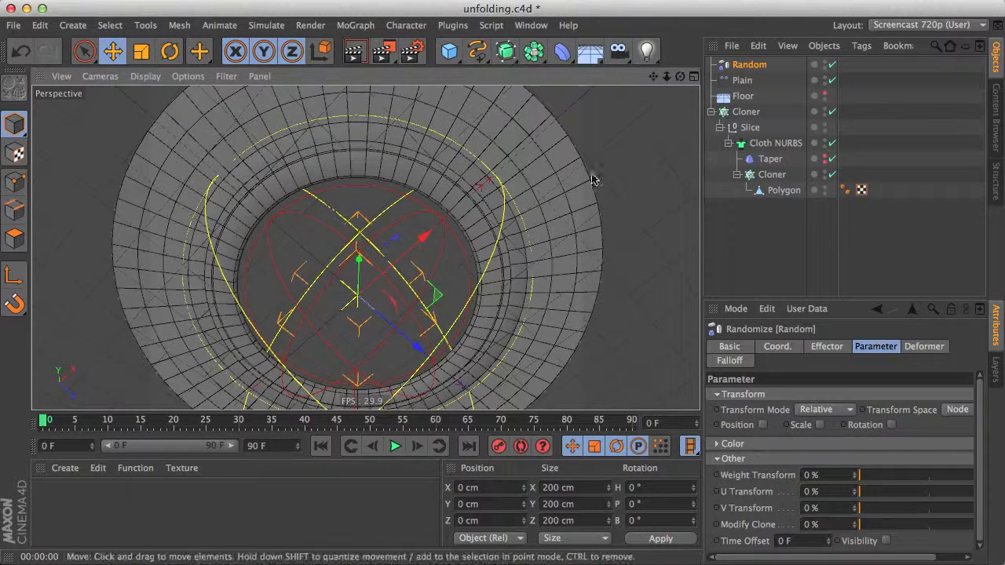
pyautogui.click(832, 80)
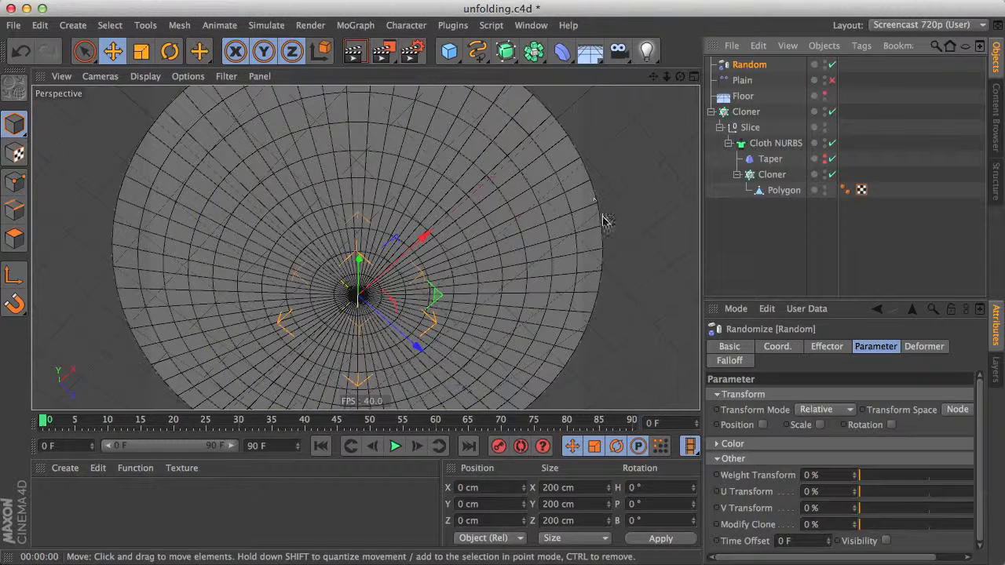
# Set the inner linear Cloner's transform display to Weight.
pyautogui.click(772, 174)
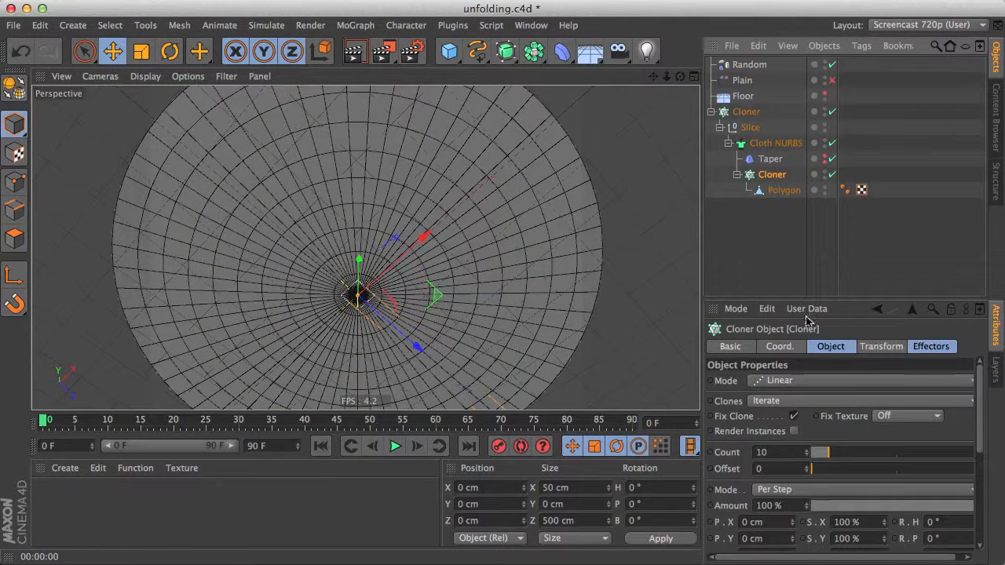
pyautogui.click(880, 346)
pyautogui.click(813, 381)
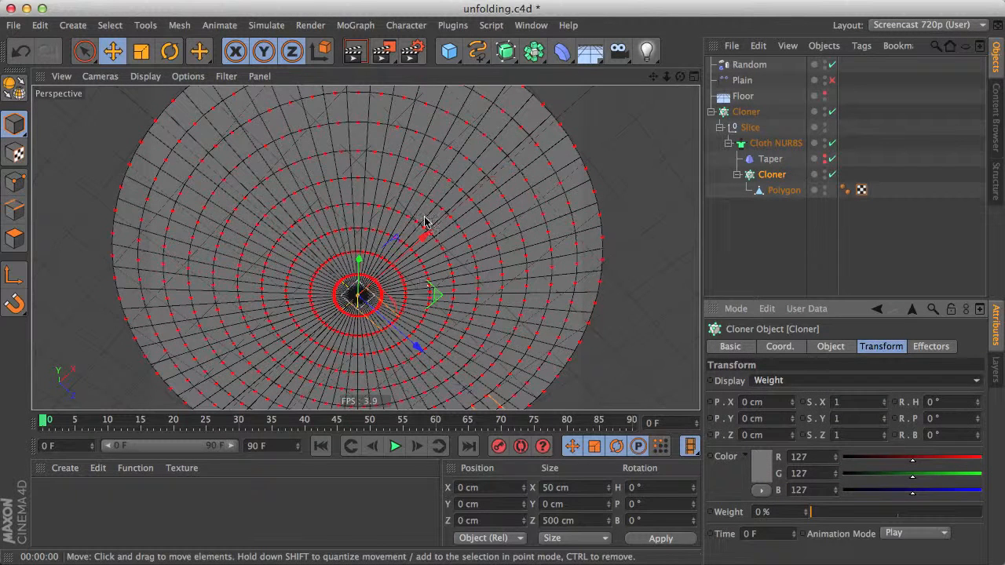
# Raise the Random effector's Weight Transform to 100 % so the clones receive random weights.
pyautogui.click(749, 66)
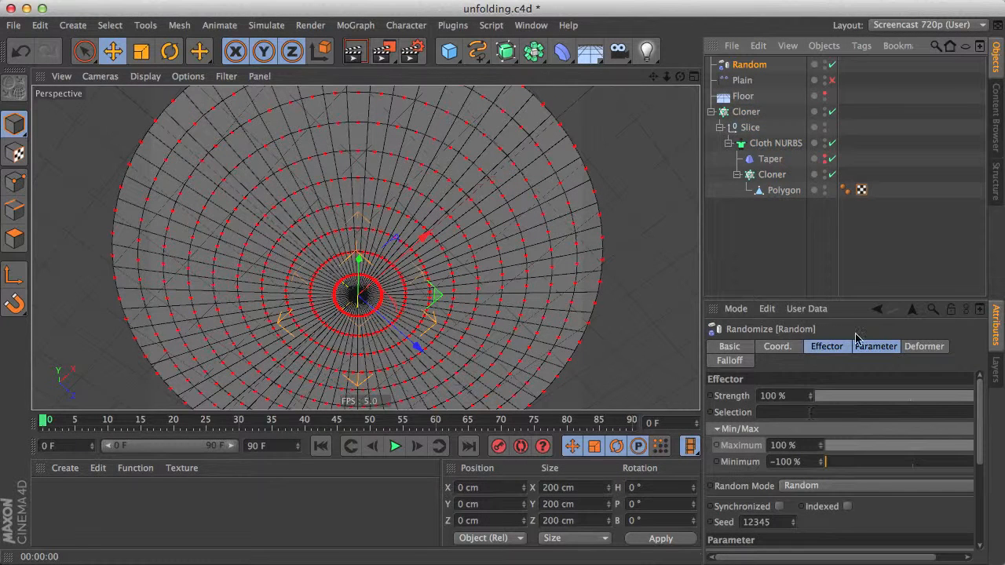
pyautogui.click(885, 350)
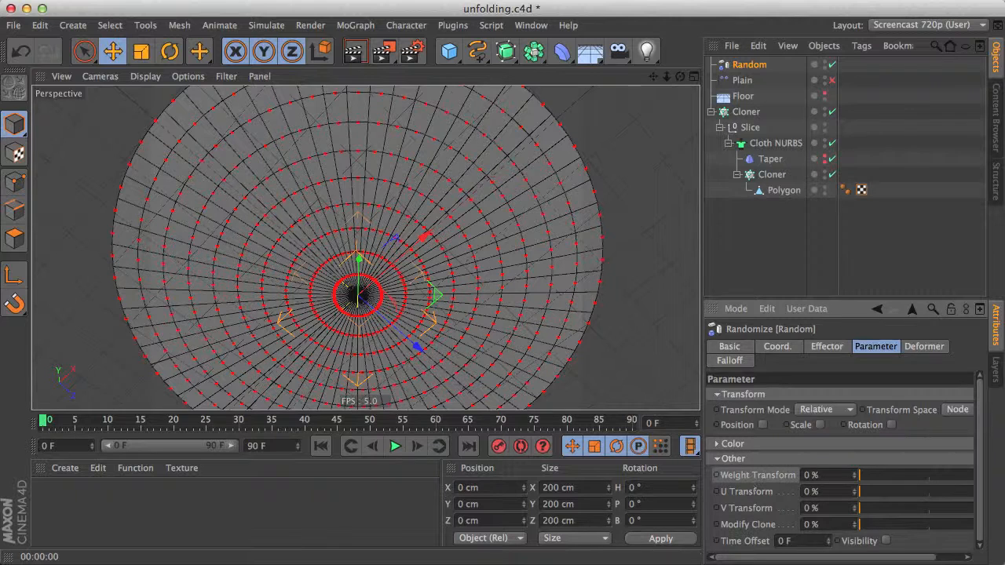
pyautogui.moveTo(881, 477); pyautogui.dragTo(1001, 485)
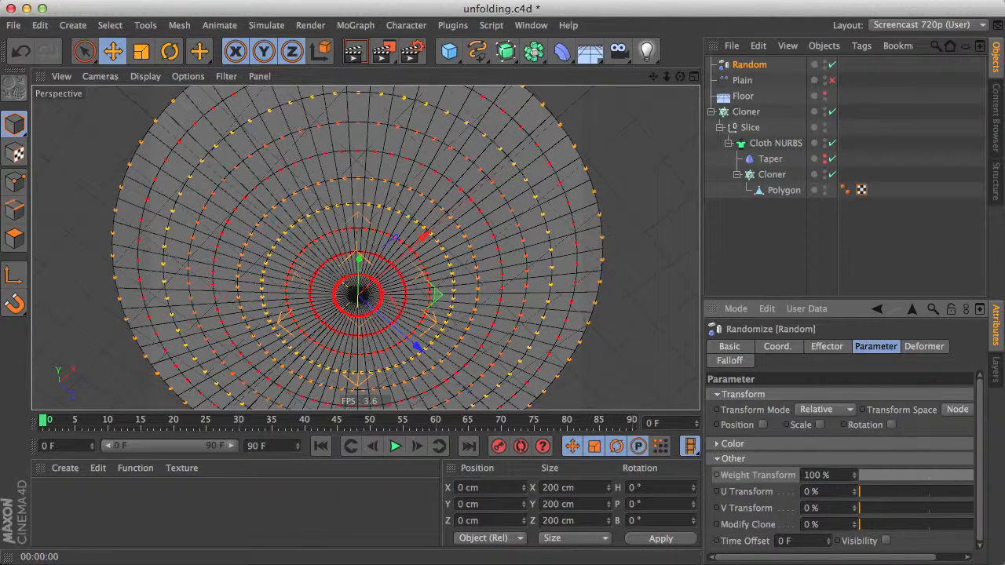
pyautogui.keyDown('alt'); pyautogui.moveTo(463, 346); pyautogui.dragTo(434, 266); pyautogui.keyUp('alt')
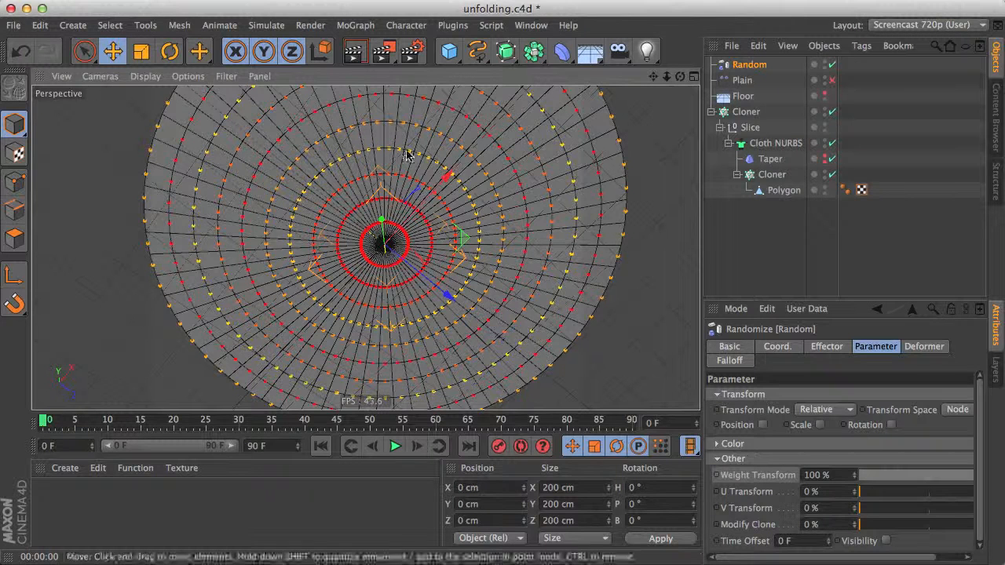
# Change the Random effector's random mode to Turbulence so the weights vary between slices.
pyautogui.click(760, 178)
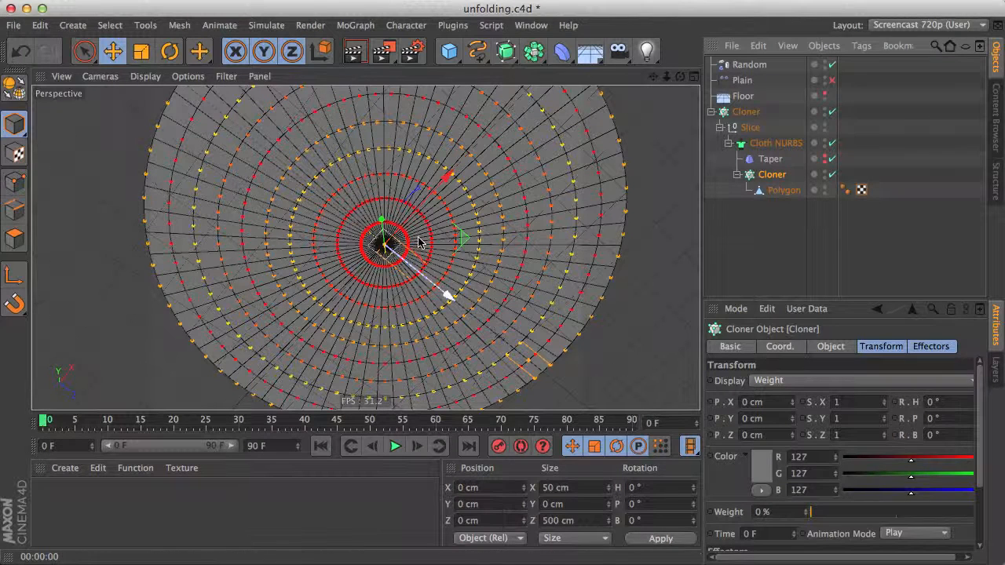
pyautogui.click(749, 65)
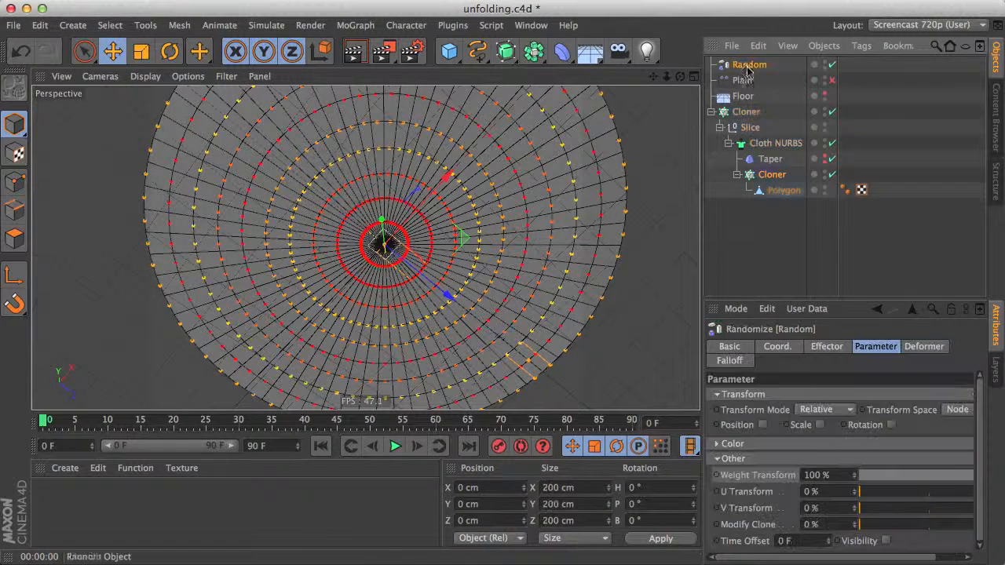
pyautogui.click(827, 347)
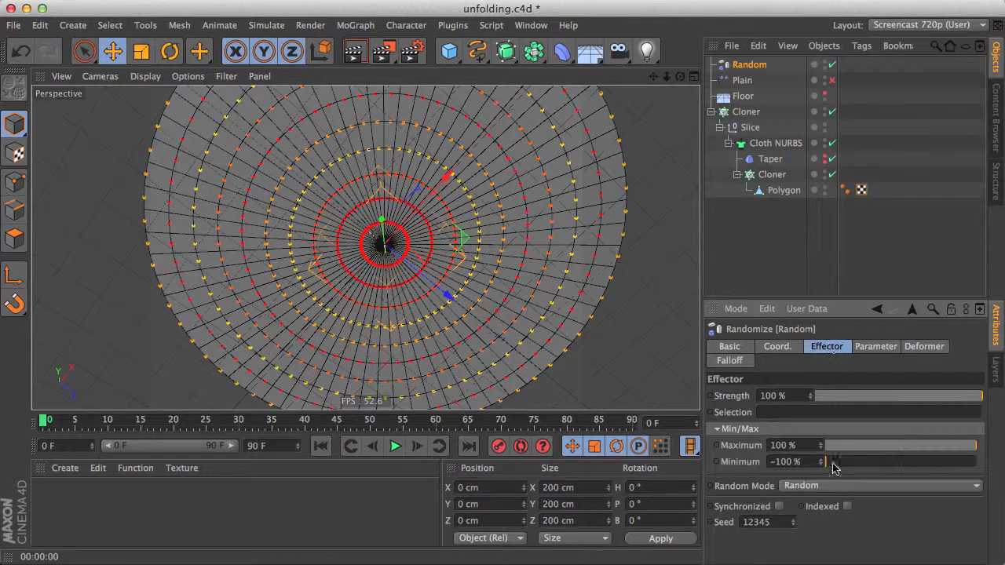
pyautogui.click(824, 487)
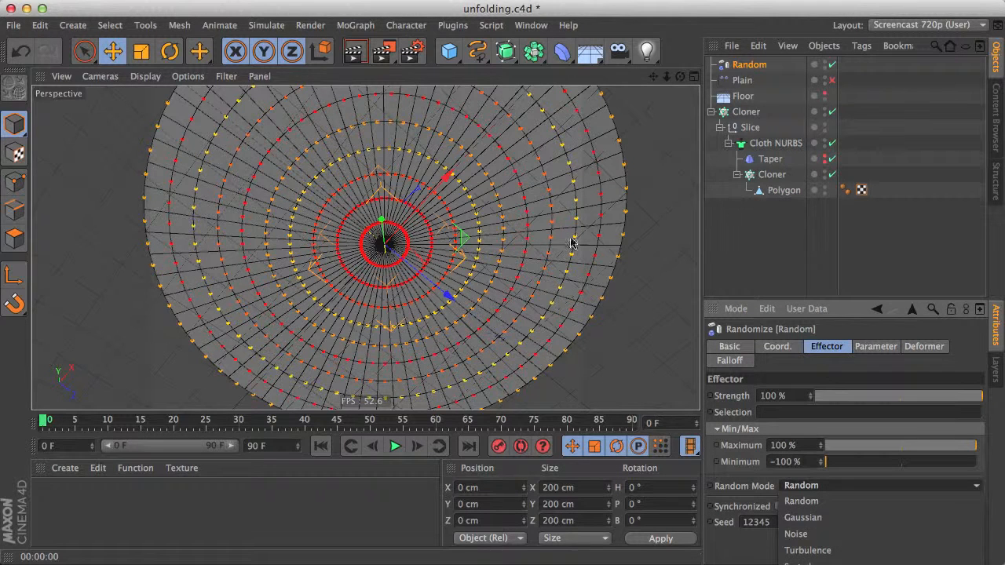
pyautogui.click(807, 551)
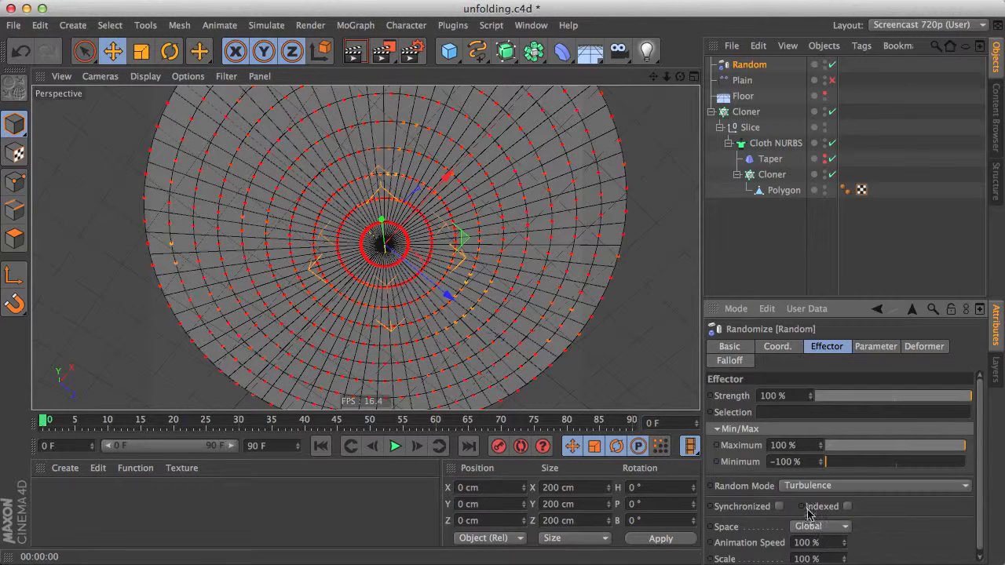
# Set the Random effector's minimum to 0 %, its animation speed to 10 % and its turbulence scale to 32 %.
pyautogui.moveTo(523, 285)
pyautogui.keyDown('alt'); pyautogui.mouseDown()
pyautogui.moveTo(498, 375)
pyautogui.moveTo(516, 280)
pyautogui.mouseUp(); pyautogui.keyUp('alt')
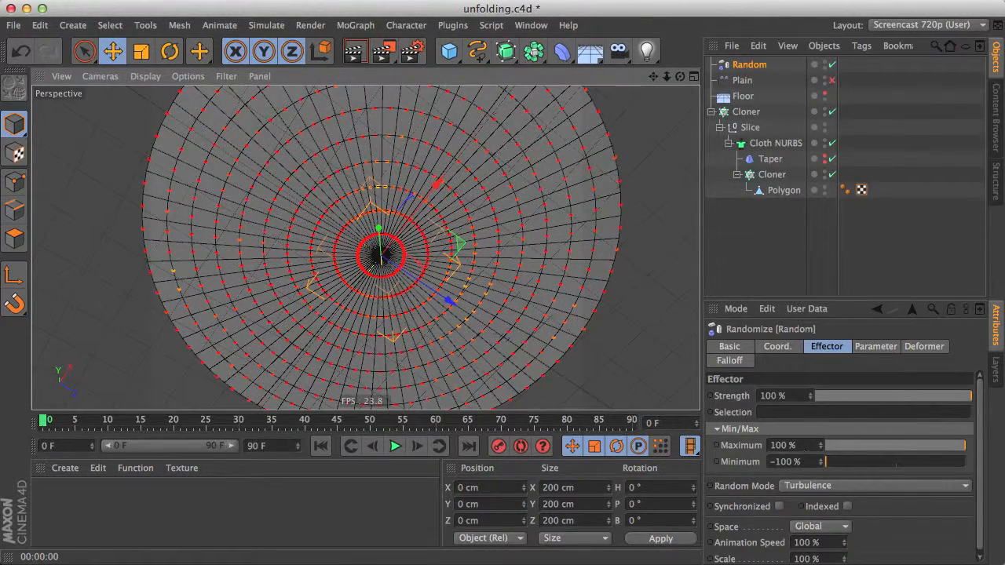
pyautogui.click(895, 464)
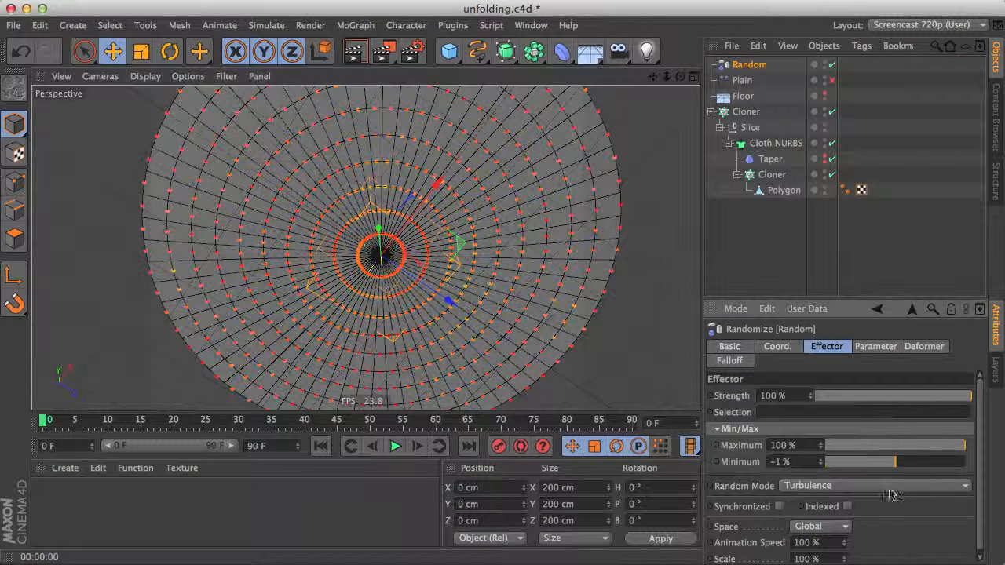
pyautogui.click(820, 460)
pyautogui.scroll(-1, 971, 452)
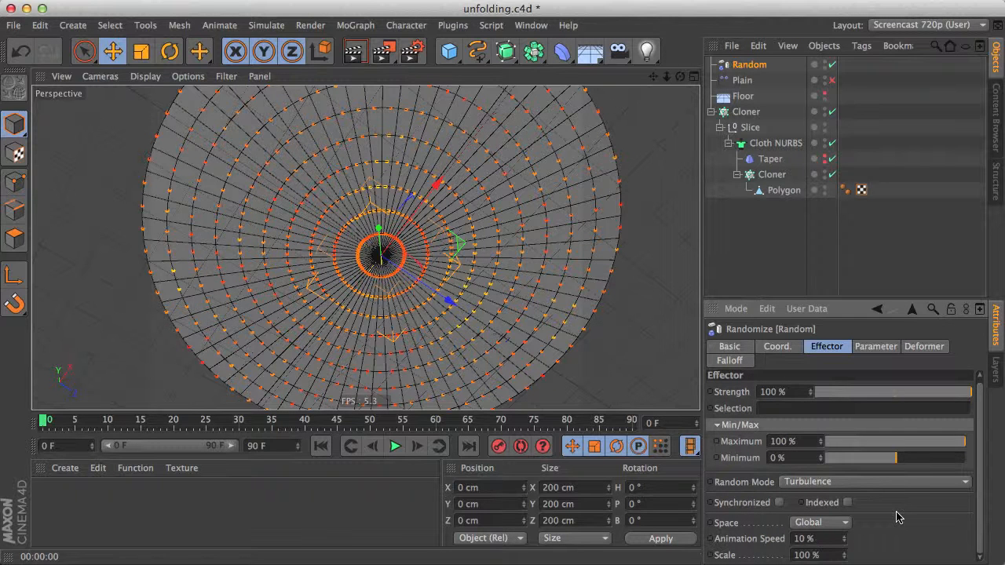
pyautogui.moveTo(845, 556); pyautogui.dragTo(845, 562)
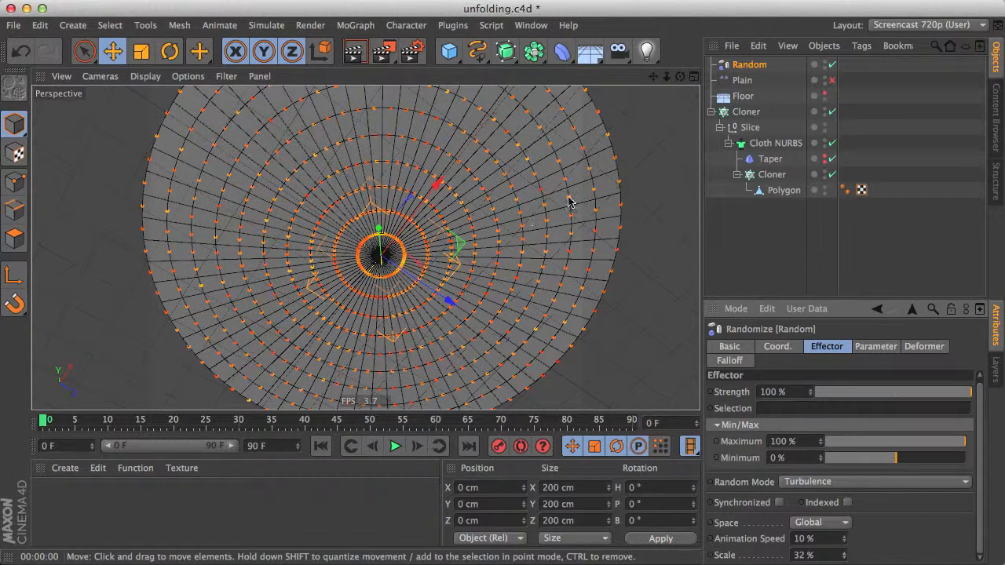
# Re-enable the Plain effector, set the inner Cloner's transform display to None and deselect everything.
pyautogui.keyDown('alt'); pyautogui.moveTo(574, 209); pyautogui.dragTo(564, 192); pyautogui.keyUp('alt')
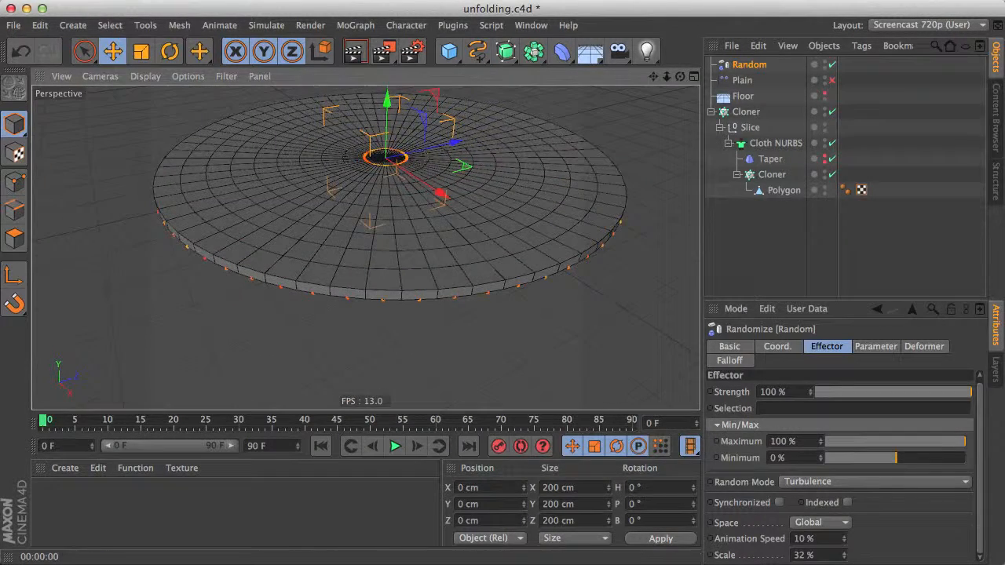
pyautogui.click(832, 80)
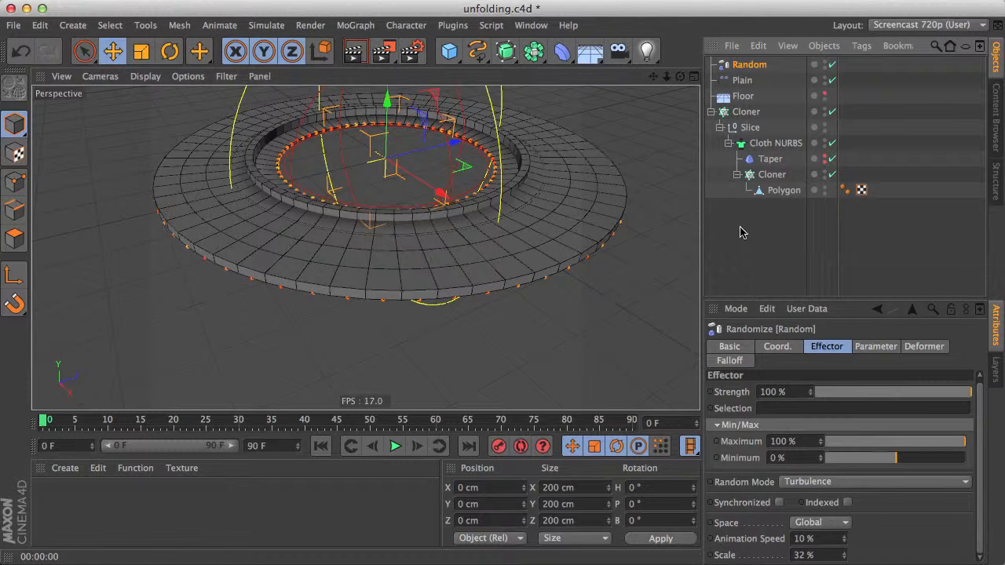
pyautogui.click(757, 176)
pyautogui.click(819, 384)
pyautogui.click(795, 393)
pyautogui.click(773, 241)
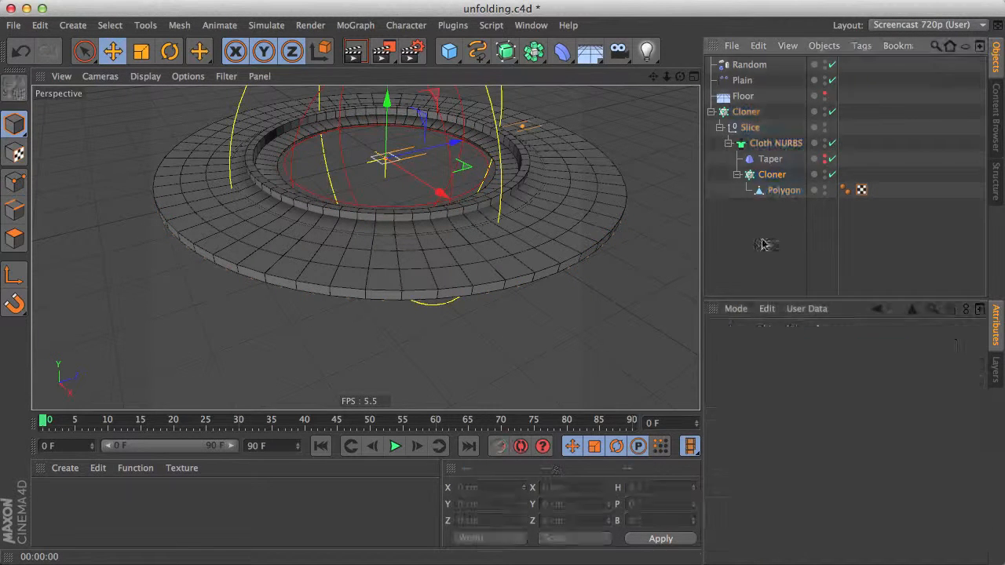
# Lower the Plain effector's falloff weight to 0 %.
pyautogui.keyDown('alt'); pyautogui.moveTo(476, 234); pyautogui.dragTo(460, 329); pyautogui.keyUp('alt')
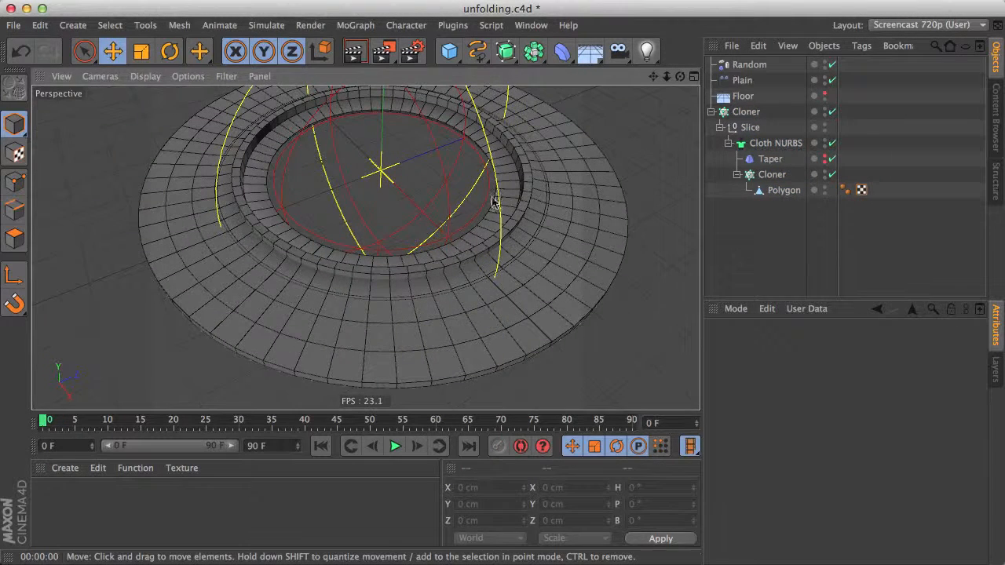
pyautogui.click(743, 81)
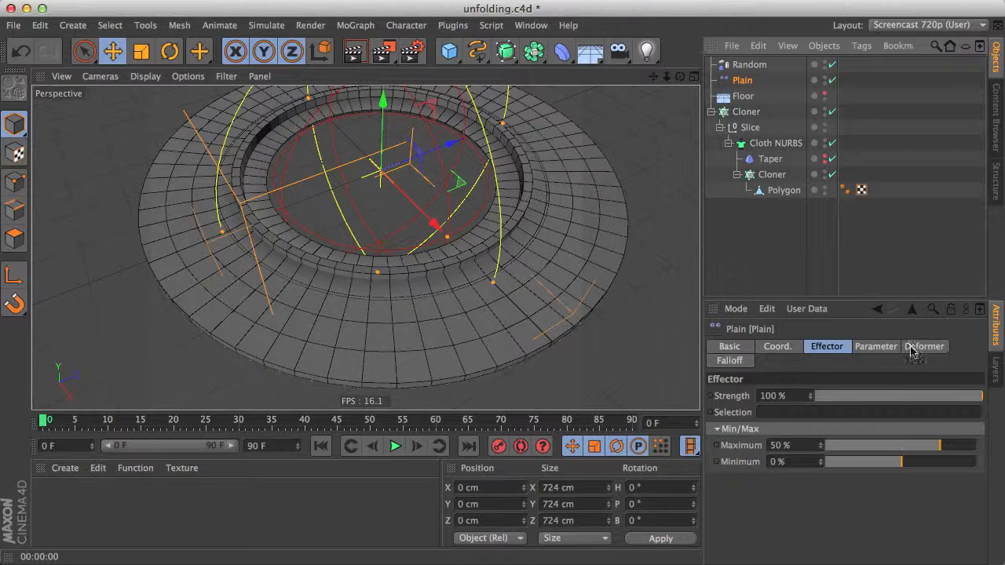
pyautogui.click(738, 361)
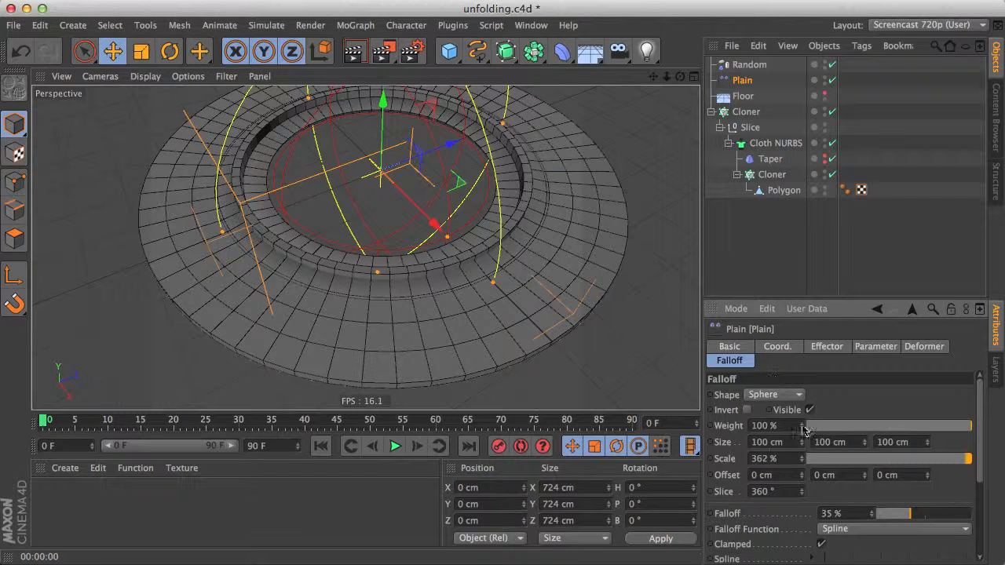
pyautogui.moveTo(967, 427); pyautogui.dragTo(585, 444)
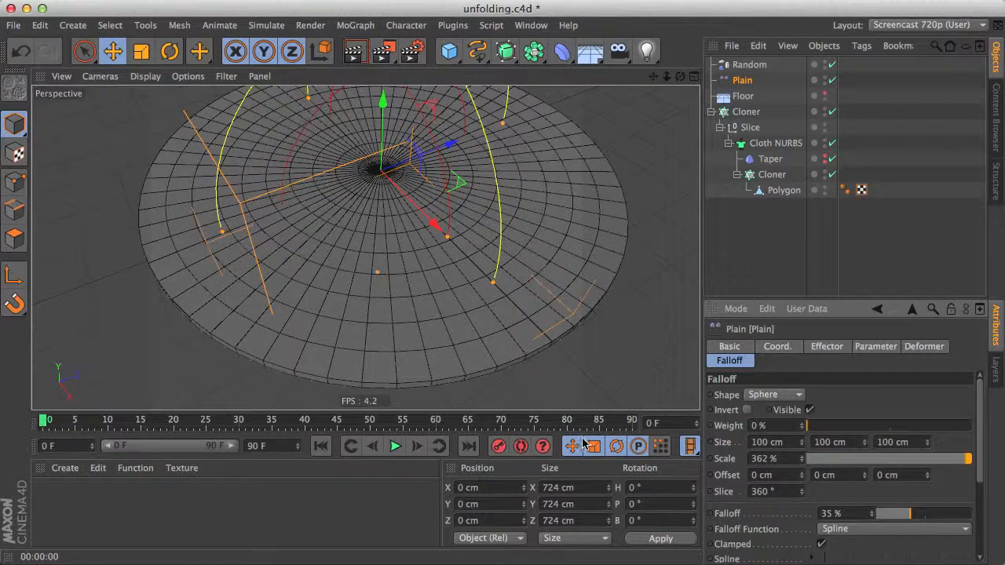
# Reorder the inner Cloner's effectors so that Random is evaluated before Plain.
pyautogui.keyDown('alt'); pyautogui.moveTo(442, 272); pyautogui.dragTo(485, 175); pyautogui.keyUp('alt')
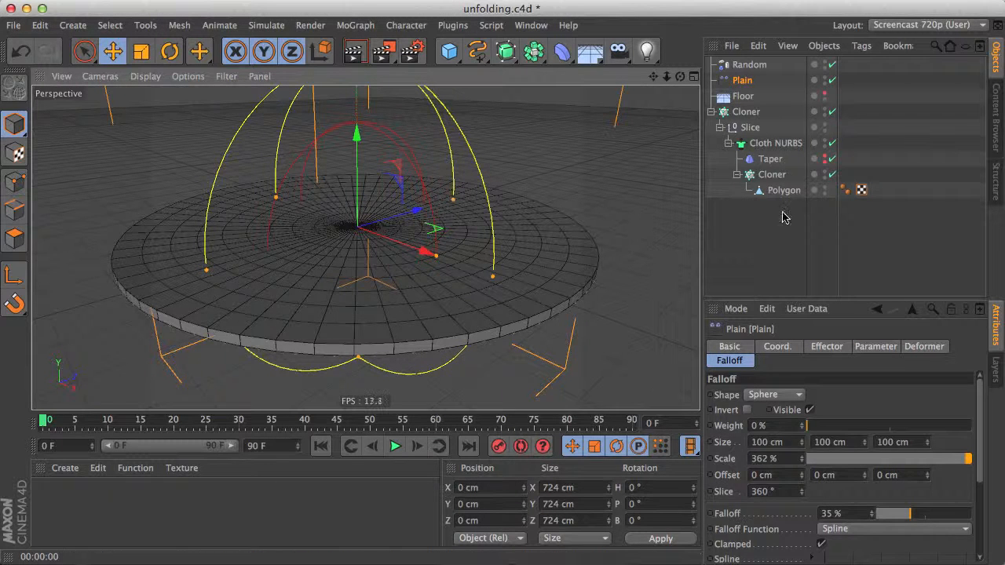
pyautogui.click(771, 174)
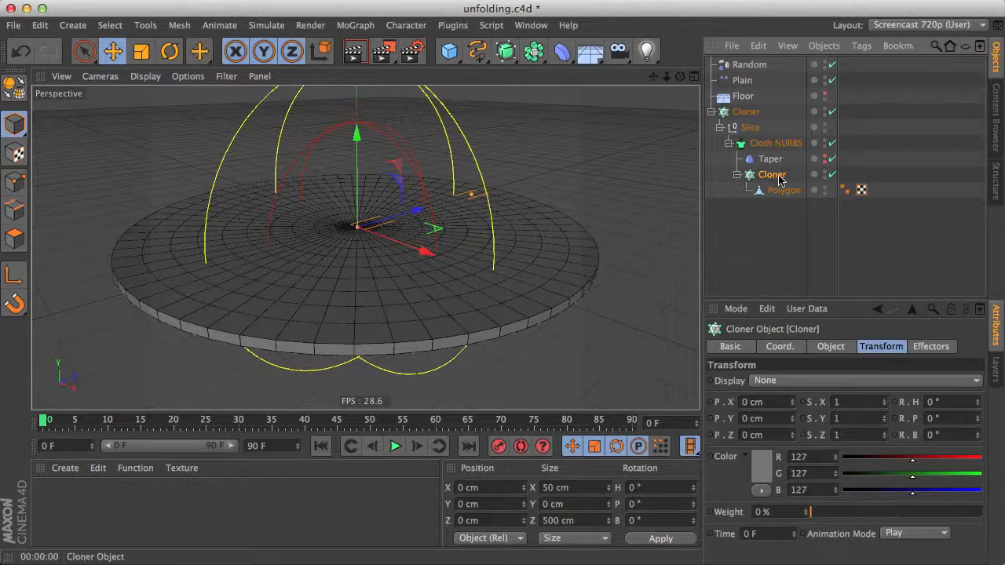
pyautogui.click(943, 347)
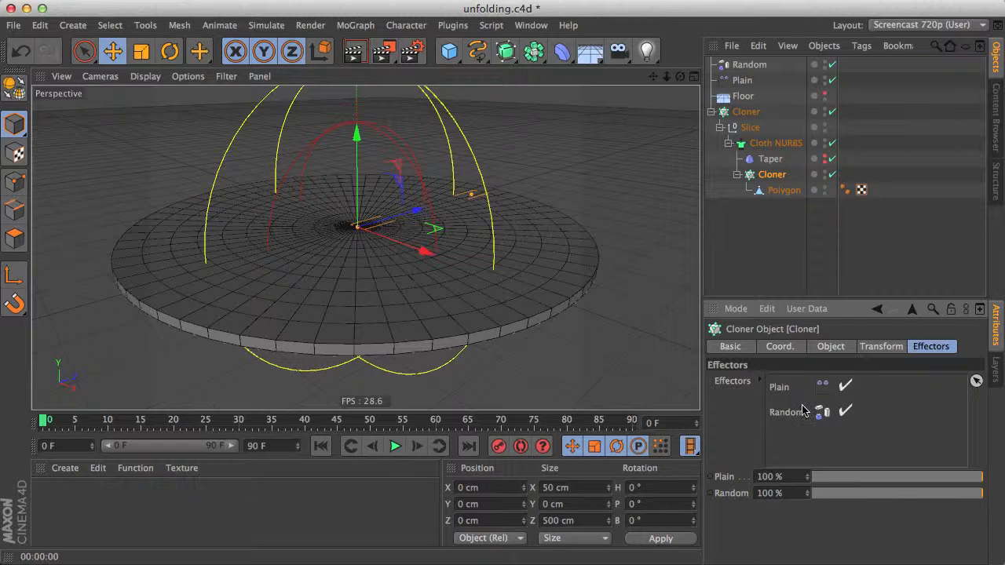
pyautogui.moveTo(783, 389); pyautogui.dragTo(797, 421)
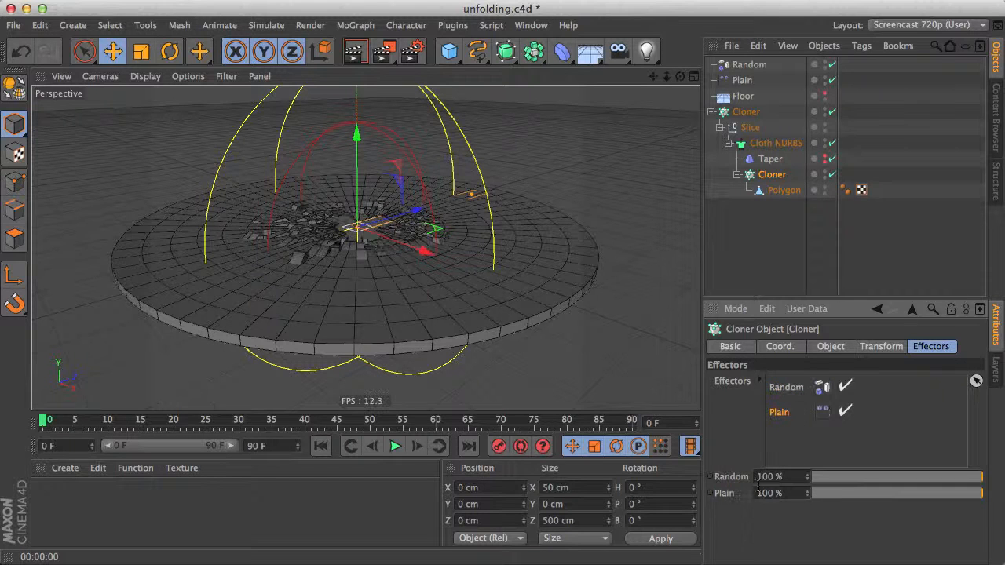
# Set the Plain effector's falloff weight to 50 % and raise the falloff's scale to about 1483 %.
pyautogui.keyDown('alt'); pyautogui.moveTo(390, 341); pyautogui.dragTo(343, 321); pyautogui.keyUp('alt')
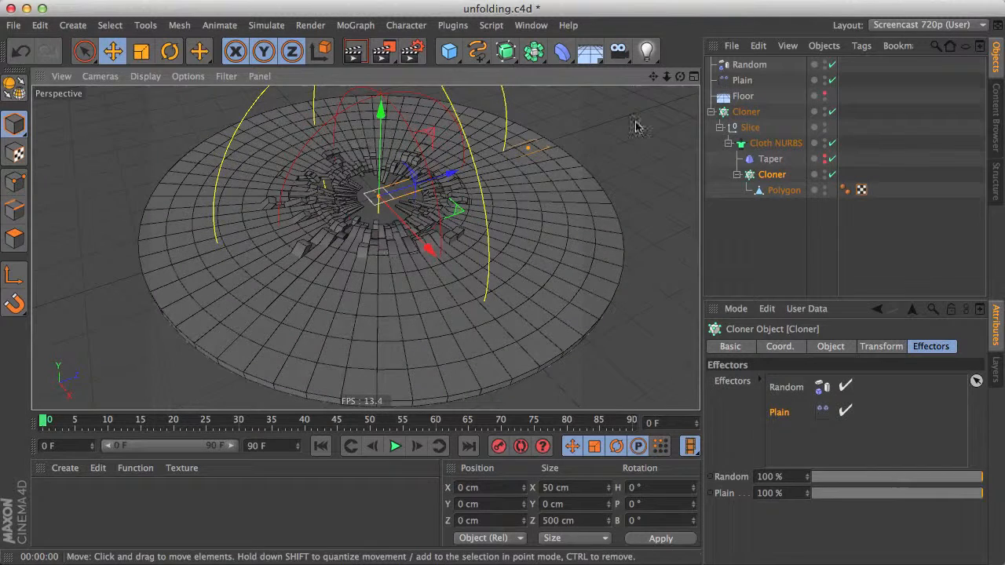
pyautogui.click(744, 69)
pyautogui.click(742, 80)
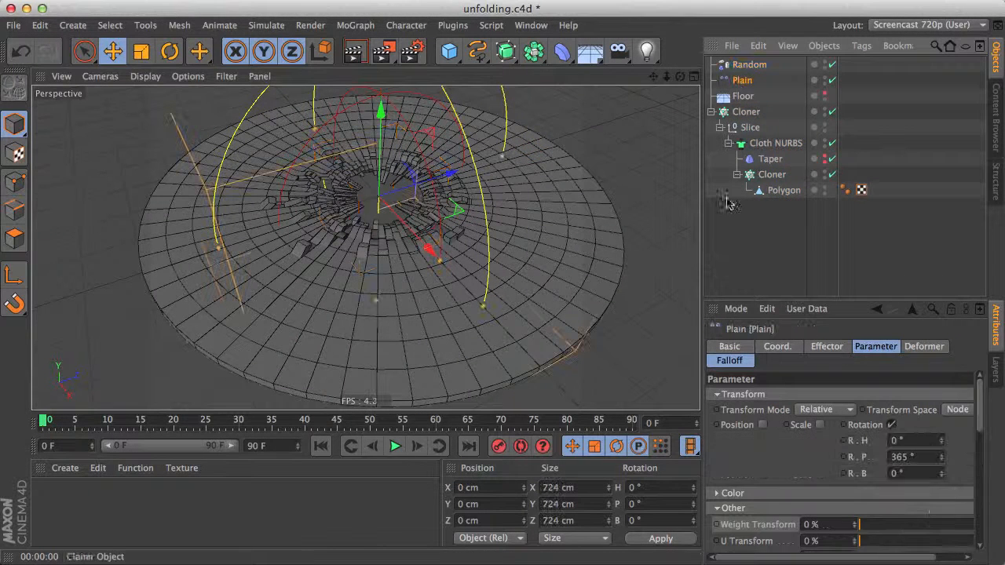
pyautogui.click(729, 363)
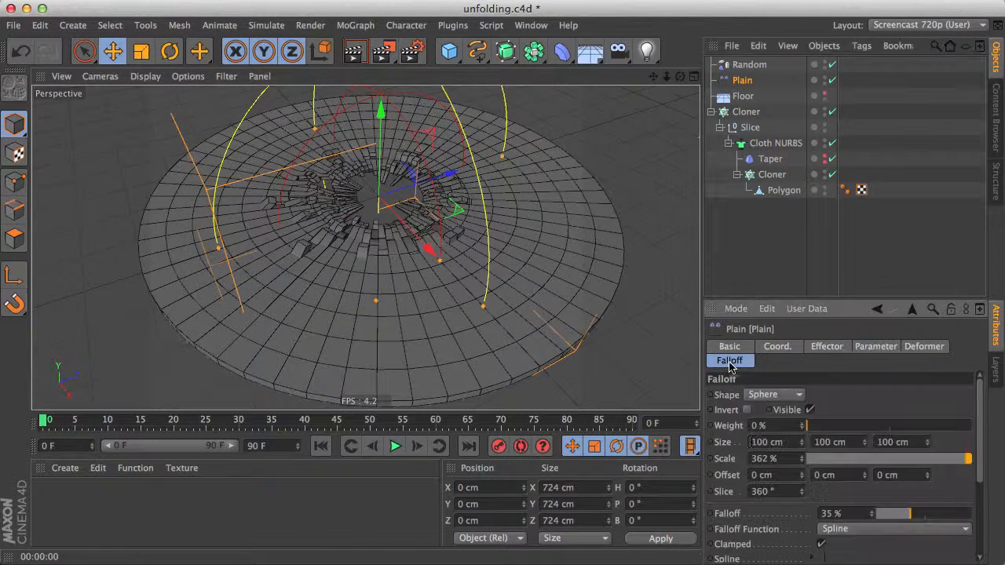
pyautogui.moveTo(802, 462)
pyautogui.mouseDown()
pyautogui.moveTo(803, 484)
pyautogui.moveTo(802, 433)
pyautogui.moveTo(802, 458)
pyautogui.moveTo(772, 463)
pyautogui.moveTo(803, 468)
pyautogui.mouseUp()
pyautogui.moveTo(812, 430); pyautogui.dragTo(891, 442)
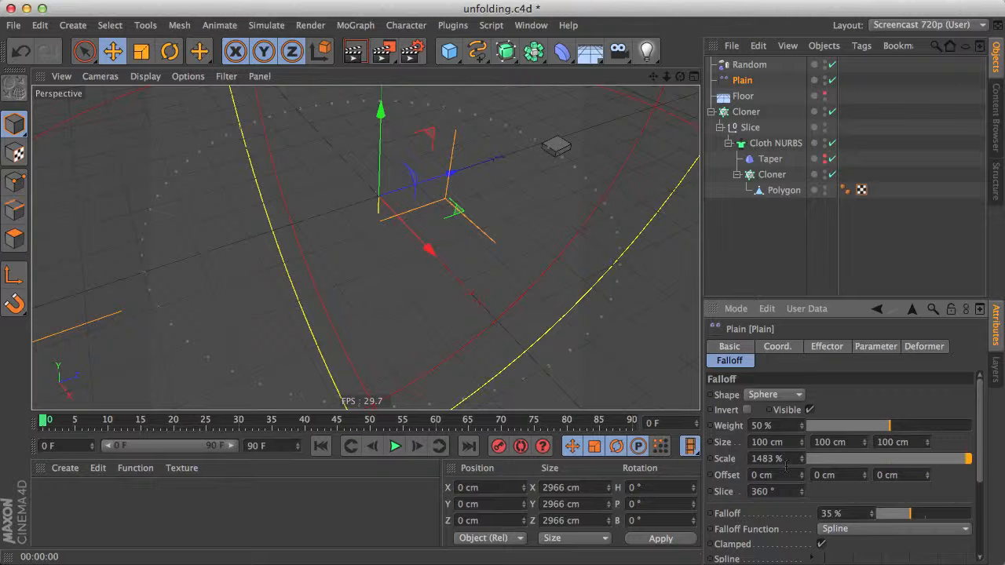
# Test the randomized unfolding by lowering the Plain falloff's scale and raising it to about 1069 %.
pyautogui.moveTo(801, 459); pyautogui.dragTo(802, 564)
pyautogui.moveTo(802, 459); pyautogui.dragTo(802, 415)
pyautogui.scroll(-5, 422, 197)
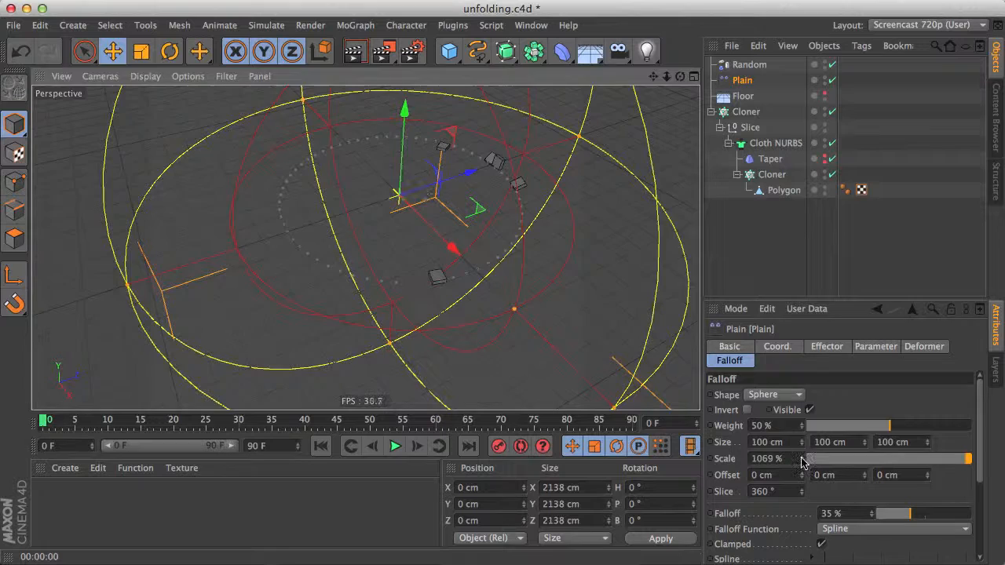
# Raise the Plain falloff's scale to about 1111 % and move the Floor below the outer Cloner in the object hierarchy.
pyautogui.moveTo(803, 463); pyautogui.dragTo(803, 459)
pyautogui.click(711, 111)
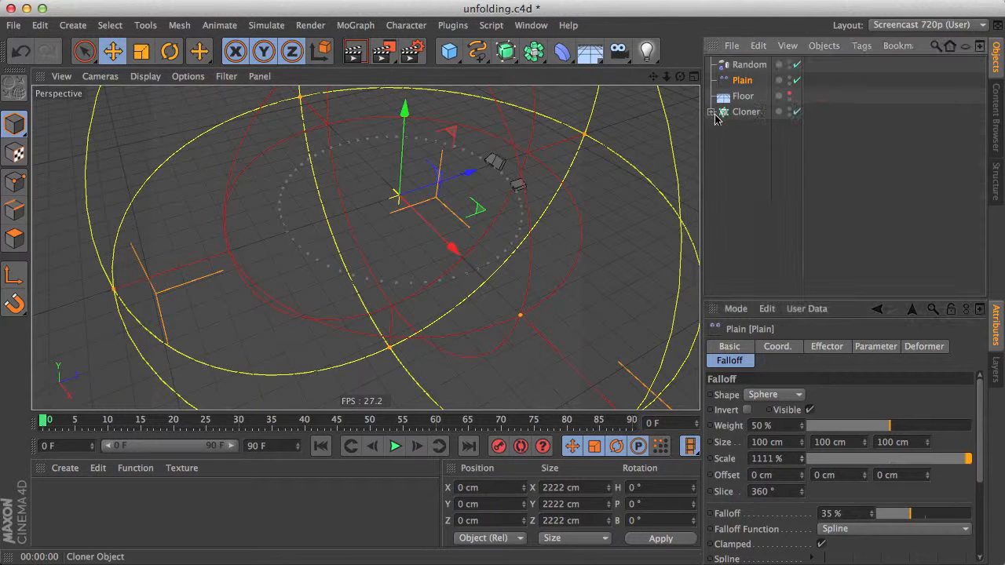
pyautogui.moveTo(741, 96); pyautogui.dragTo(740, 119)
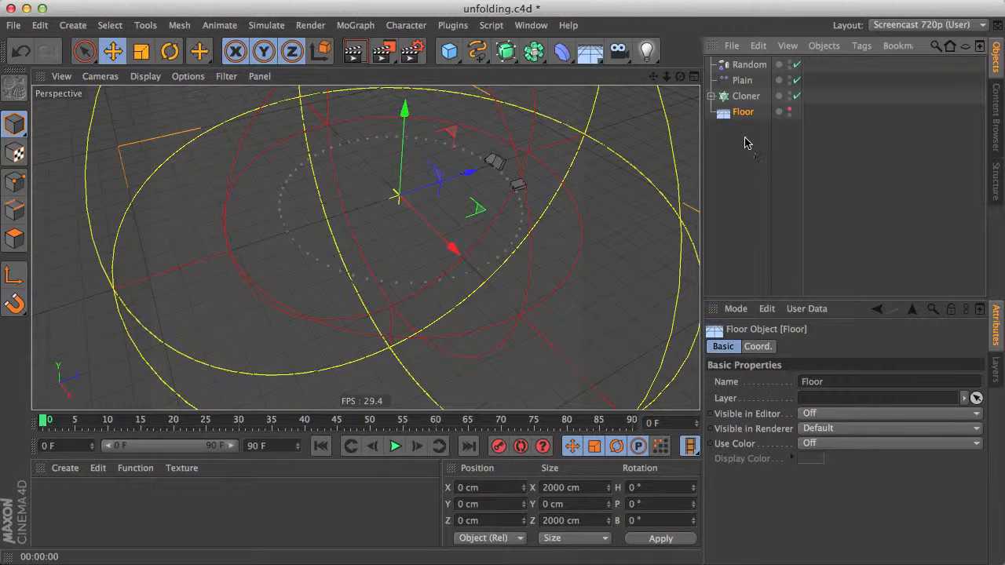
# Group the Random effector, Plain effector and outer Cloner together under a null.
pyautogui.click(742, 80)
pyautogui.keyDown('shift'); pyautogui.click(745, 95); pyautogui.keyUp('shift')
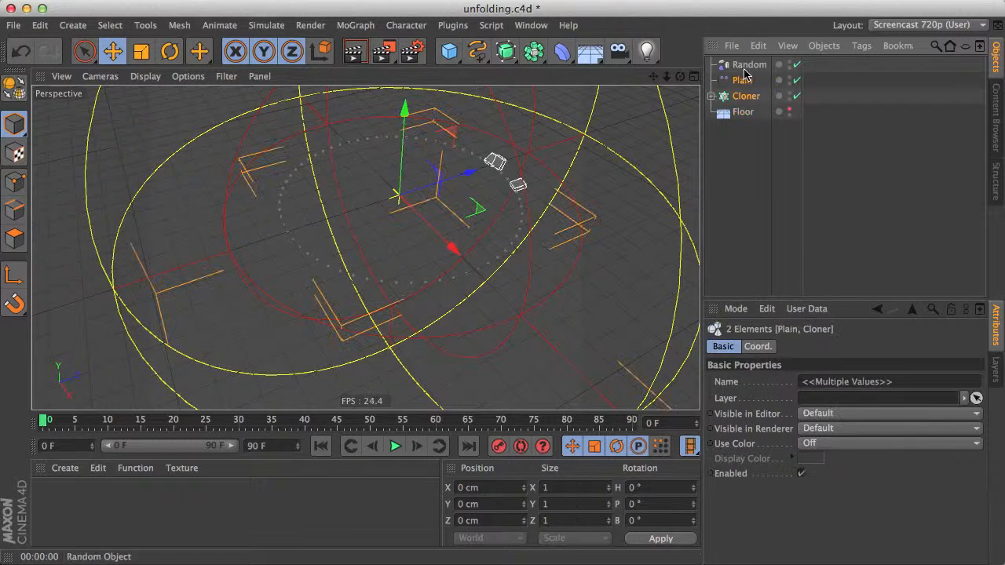
pyautogui.click(749, 65)
pyautogui.keyDown('shift'); pyautogui.click(744, 96); pyautogui.keyUp('shift')
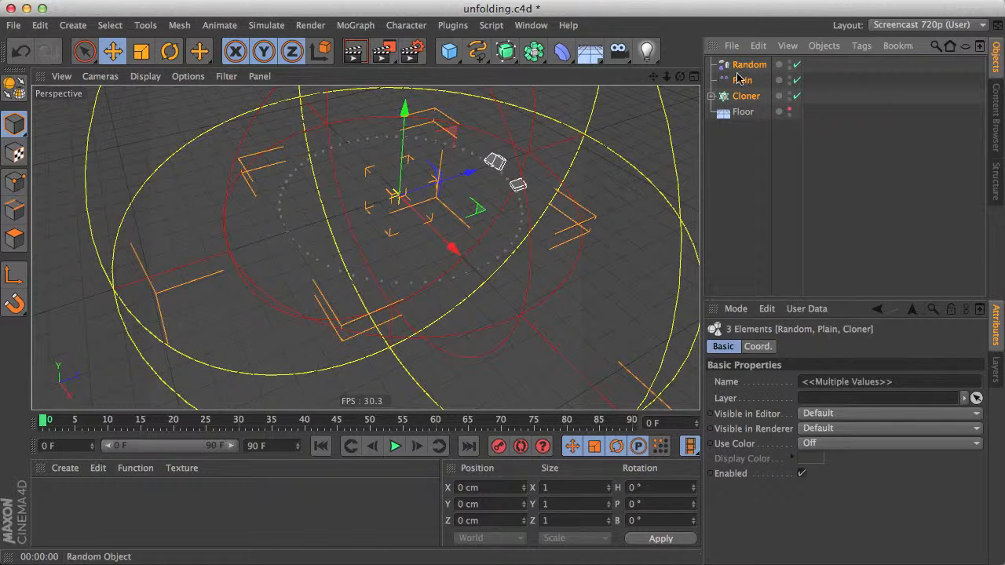
pyautogui.hotkey('alt', 'g')
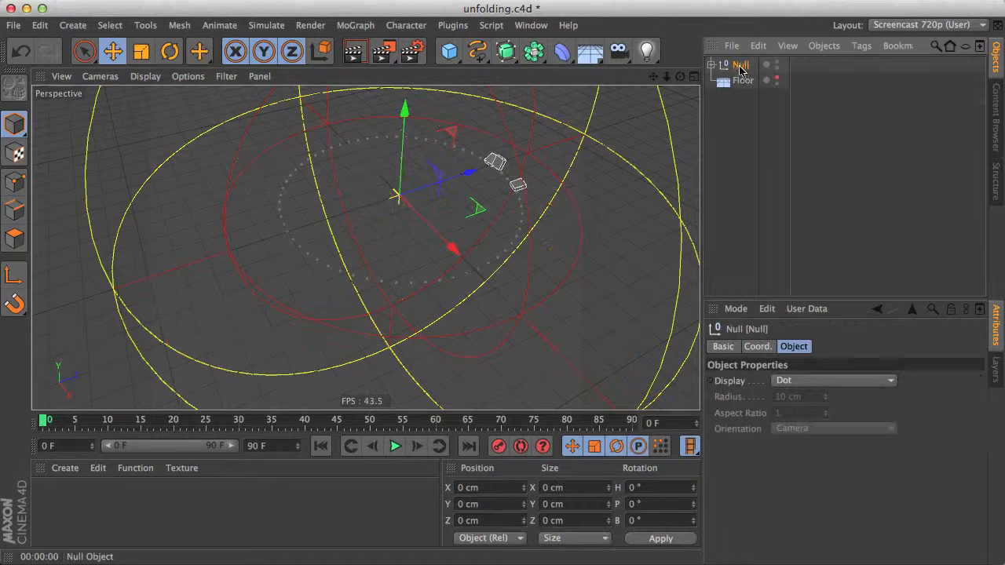
# Rename the group null as Unfolding Polygons.
pyautogui.doubleClick(742, 65)
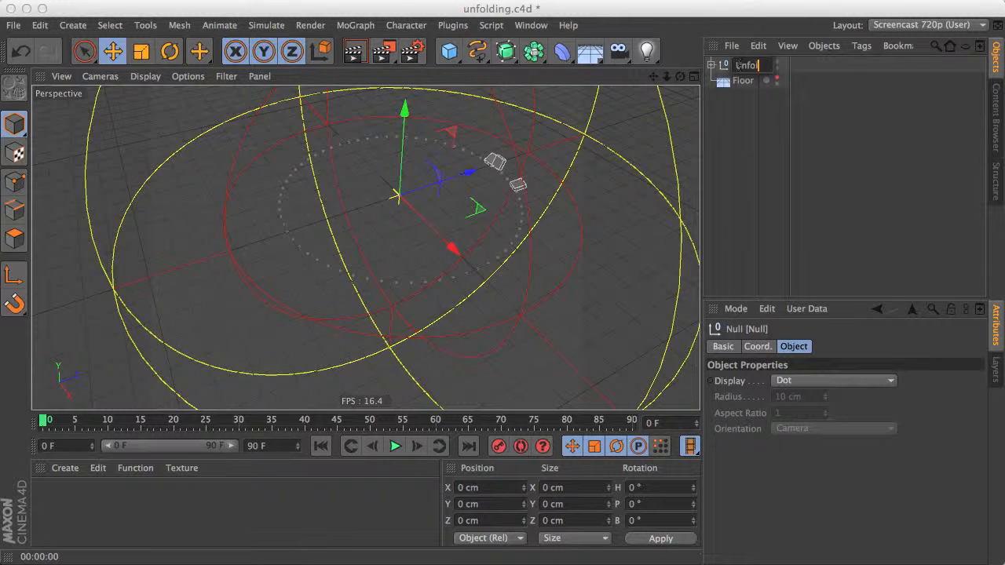
pyautogui.write('Unfolding Polygo')
pyautogui.press('Return')
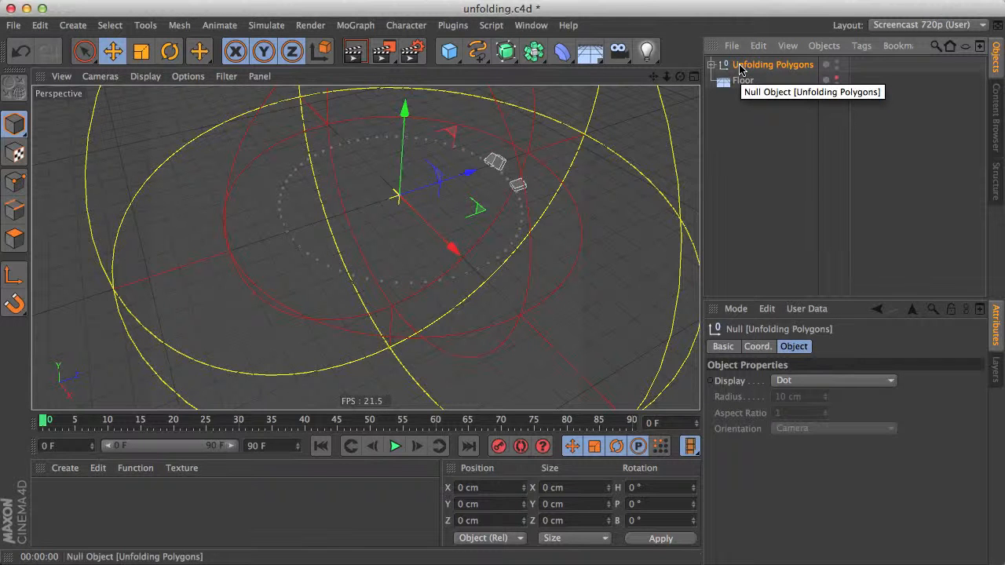
# Add a user data parameter named Unfold to the Unfolding Polygons null, with a Float Slider interface.
pyautogui.click(806, 309)
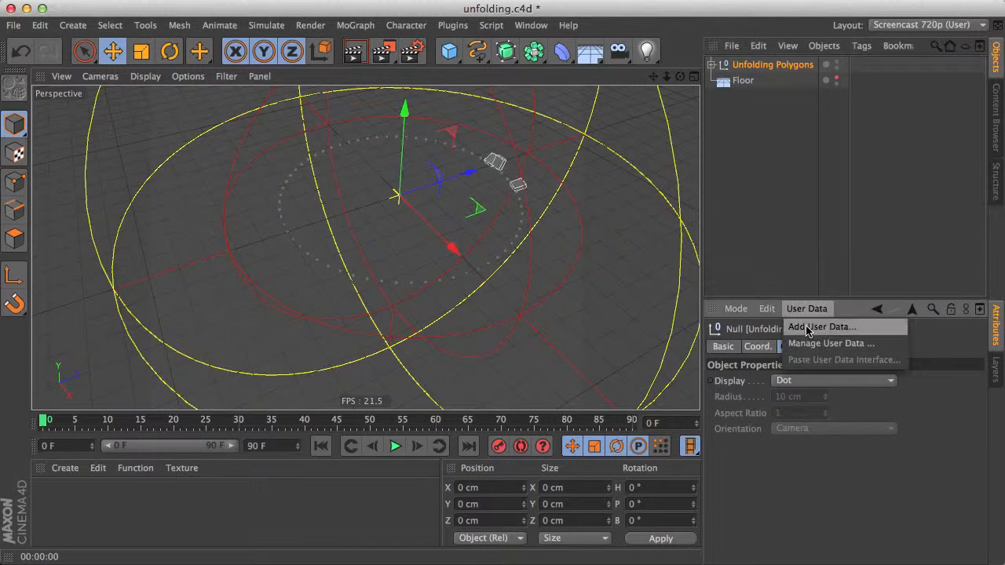
pyautogui.click(810, 328)
pyautogui.click(939, 155)
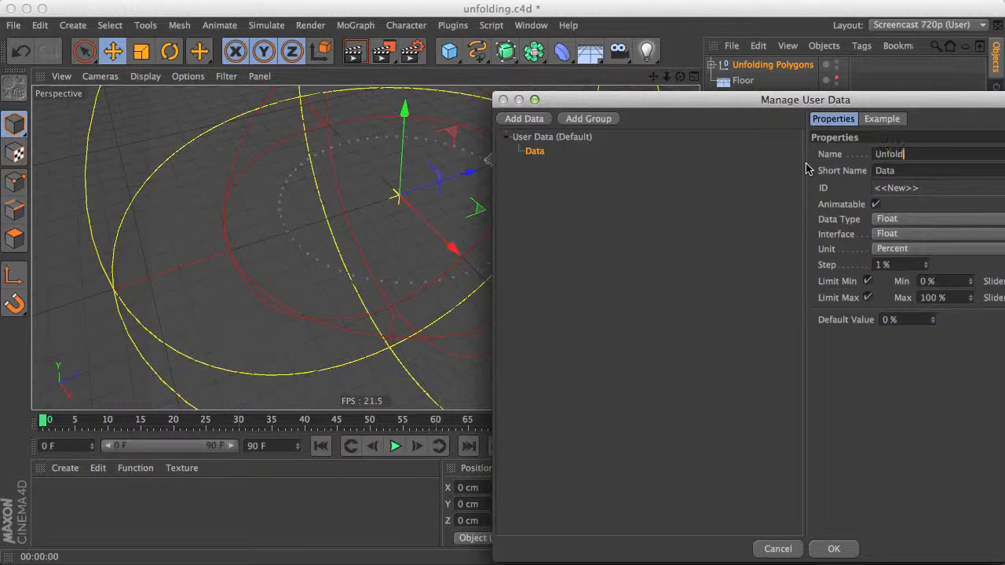
pyautogui.press('Tab')
pyautogui.moveTo(917, 106); pyautogui.dragTo(550, 4)
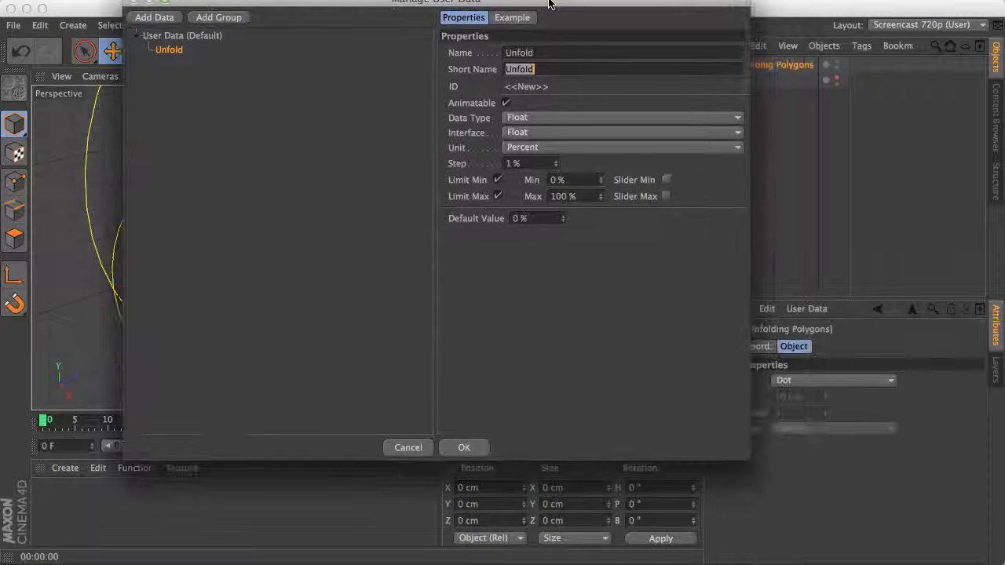
pyautogui.click(532, 134)
pyautogui.click(530, 163)
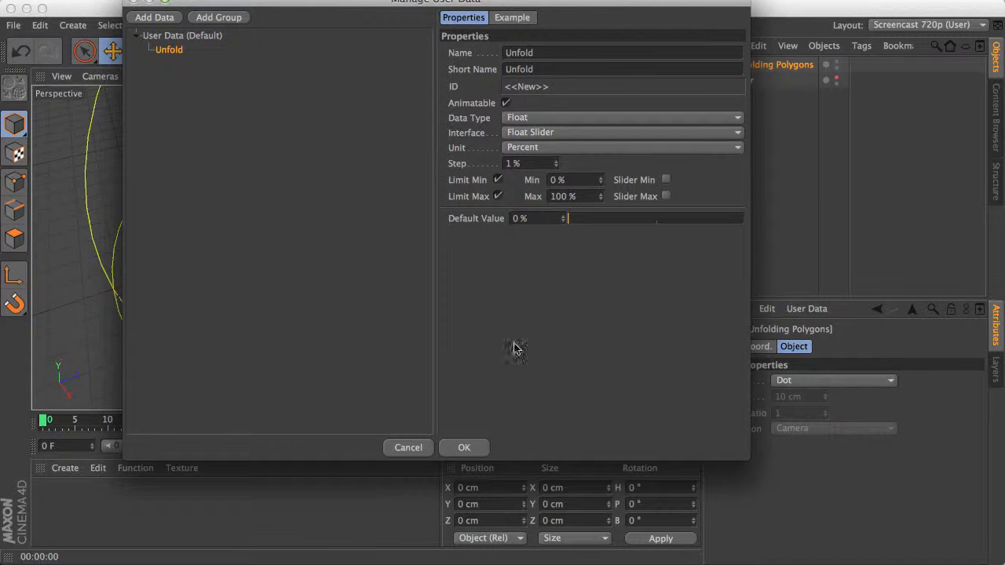
pyautogui.click(475, 446)
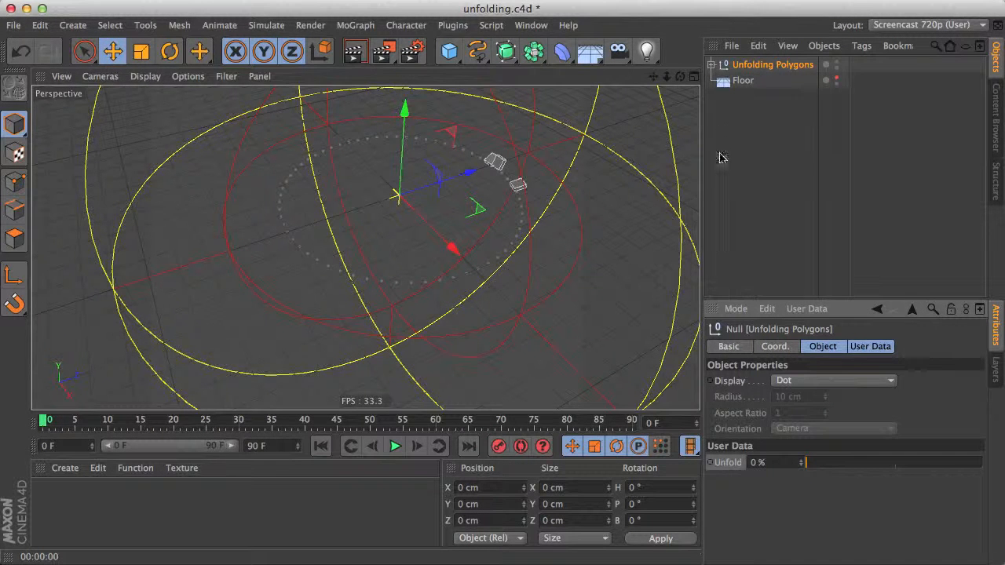
# Set the null's Unfold parameter as the driver for an expression.
pyautogui.rightClick(720, 465)
pyautogui.moveTo(748, 471)
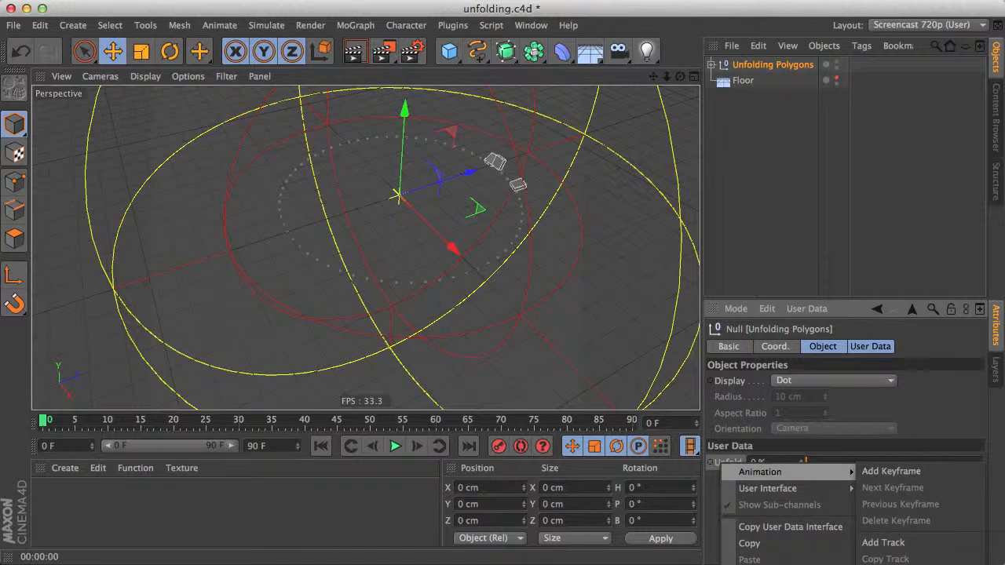
pyautogui.click(889, 515)
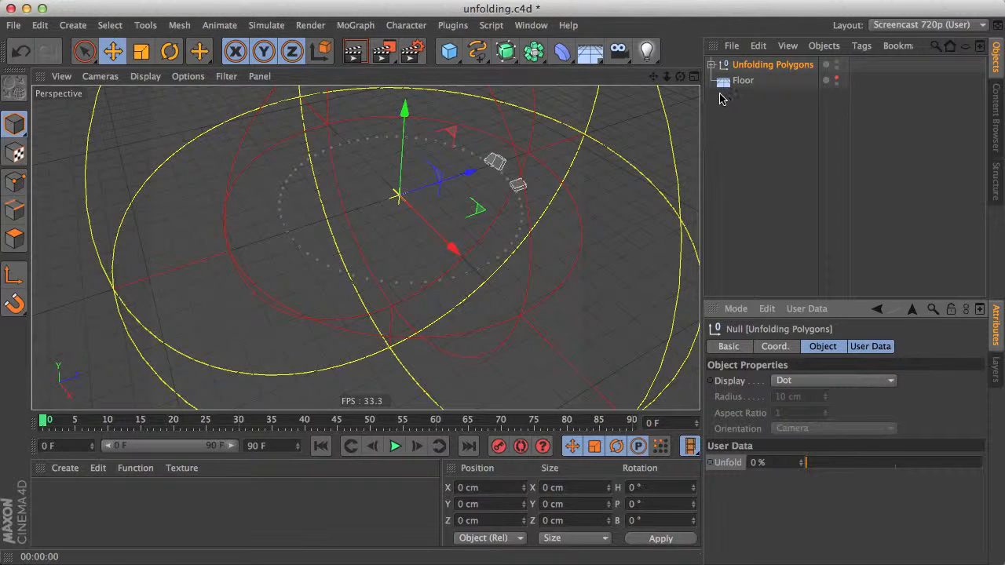
# Set the Plain effector's falloff scale to 1700 %.
pyautogui.click(712, 65)
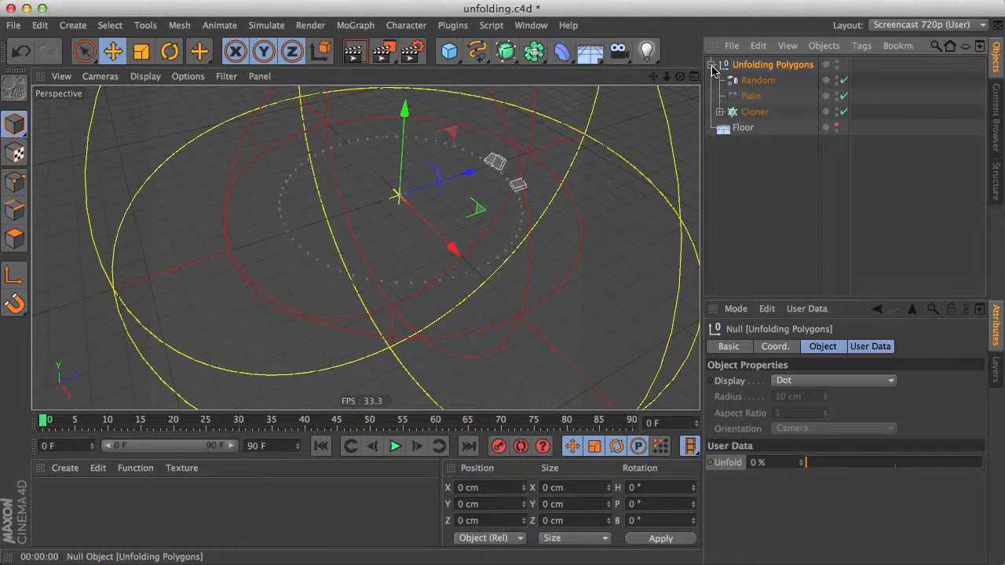
pyautogui.click(750, 95)
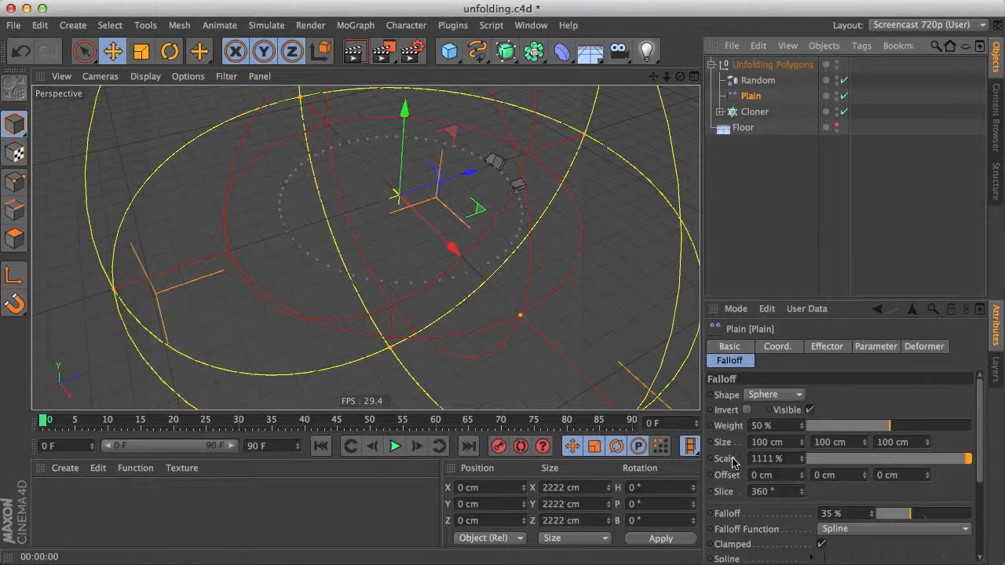
pyautogui.click(772, 459)
pyautogui.moveTo(801, 465); pyautogui.dragTo(801, 458)
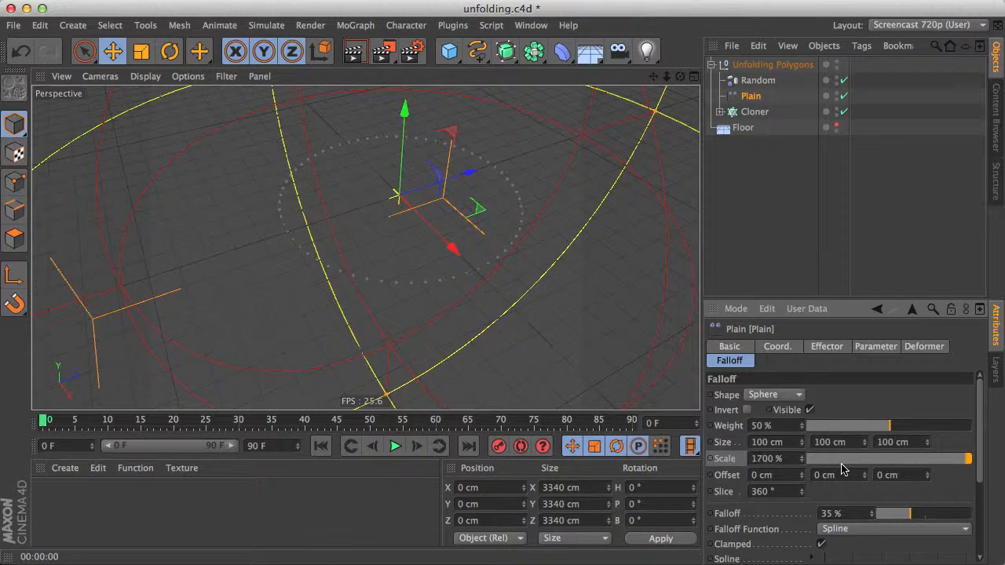
pyautogui.press('Return')
# Set the Plain falloff's Scale as driven by the Unfold parameter.
pyautogui.rightClick(723, 460)
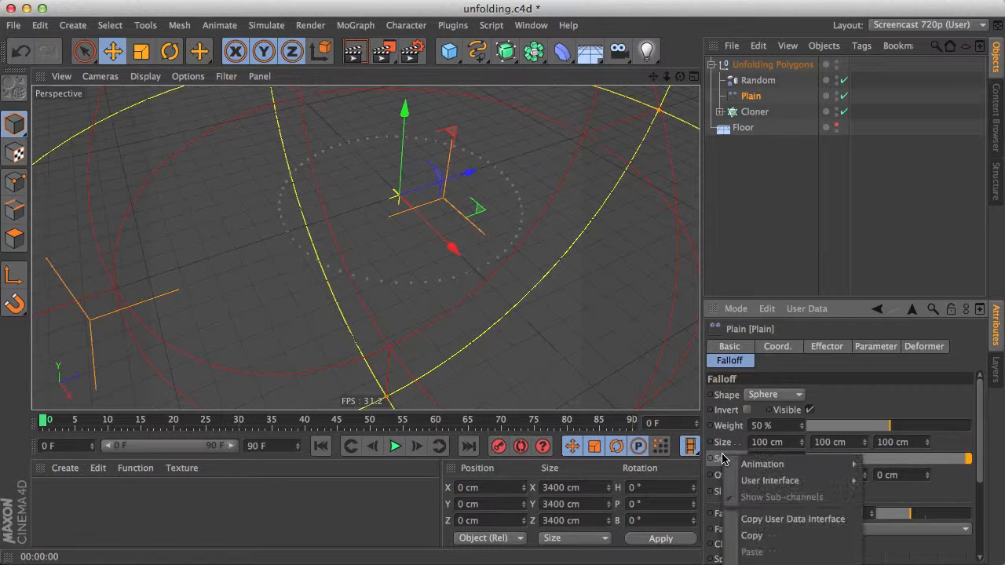
pyautogui.moveTo(762, 464)
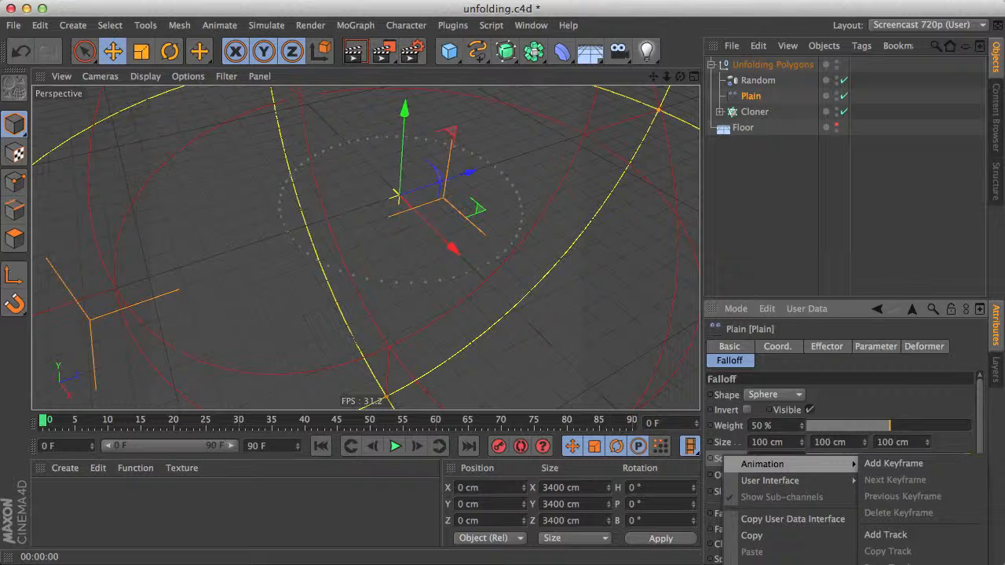
pyautogui.click(894, 463)
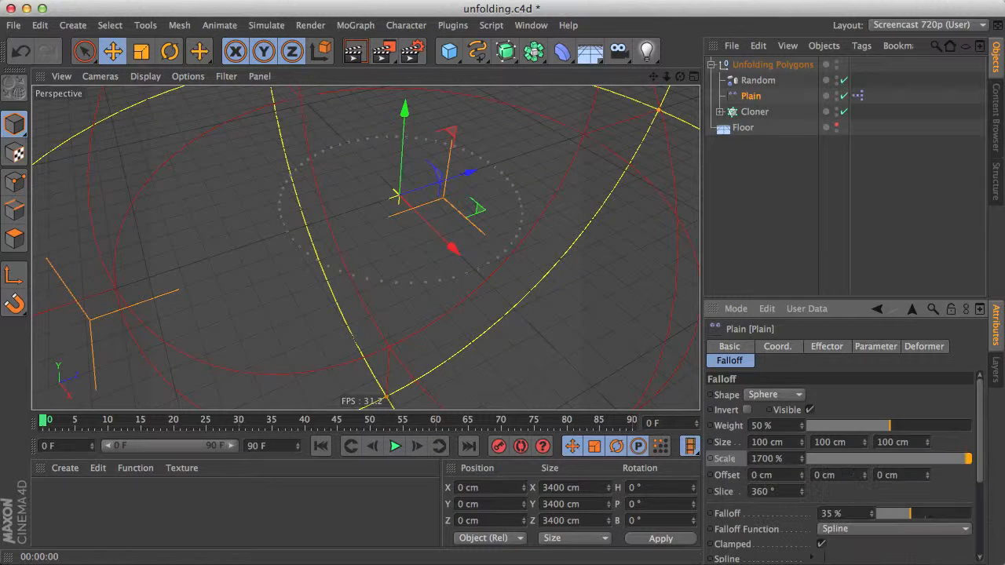
# Open the Plain effector's XPresso expression and move the Range Mapper and Plain nodes clear of the Unfolding Polygons node.
pyautogui.click(859, 96)
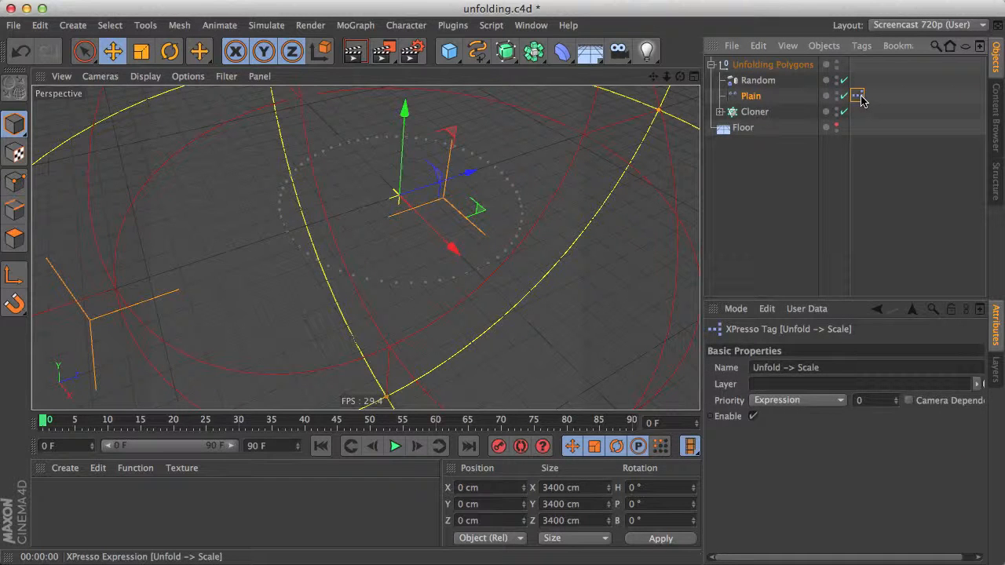
pyautogui.doubleClick(859, 96)
pyautogui.keyDown('shift'); pyautogui.click(406, 165); pyautogui.keyUp('shift')
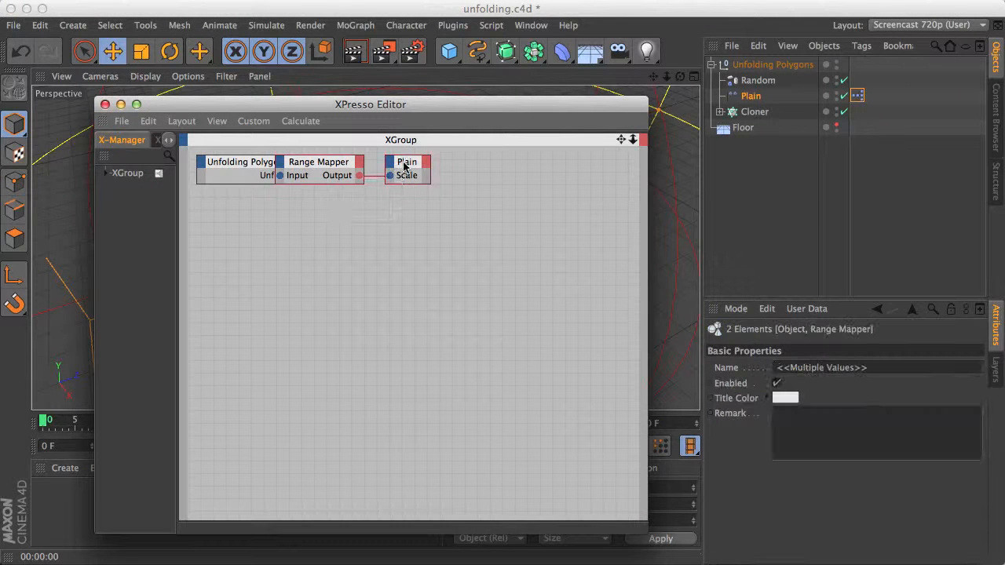
pyautogui.moveTo(333, 169); pyautogui.dragTo(388, 188)
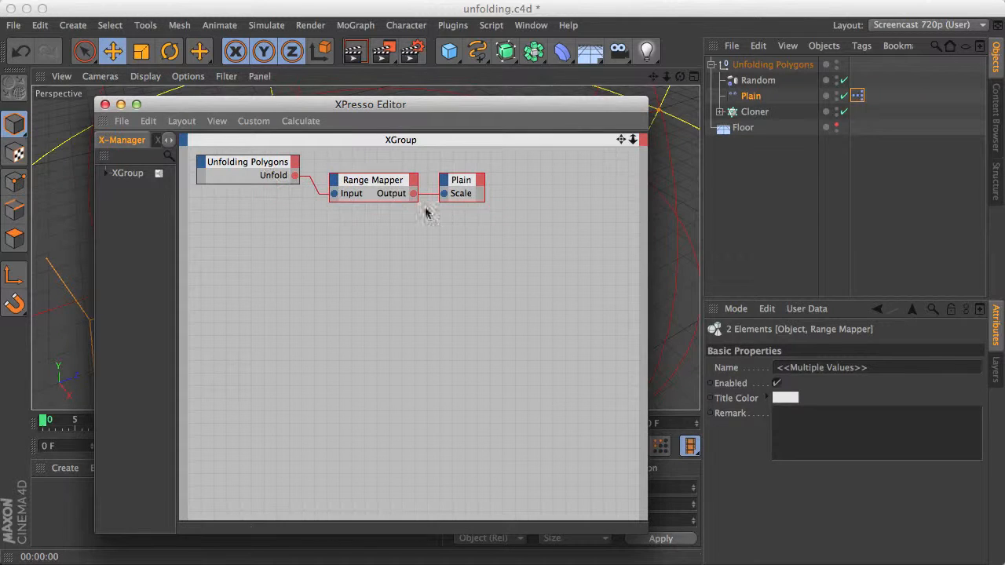
# Set the Range Mapper's Output Upper to 0 % and close the XPresso Editor.
pyautogui.click(373, 182)
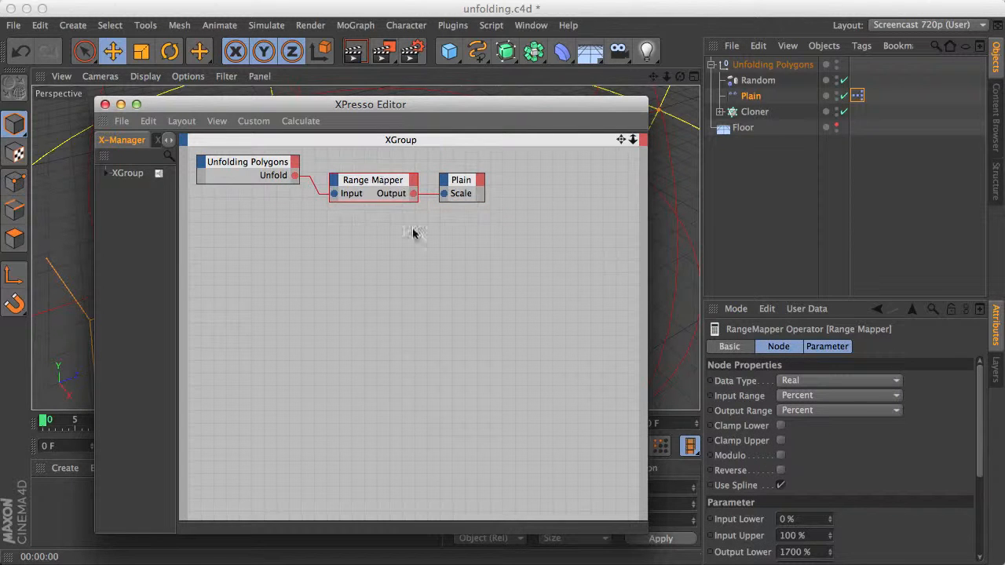
pyautogui.moveTo(983, 387); pyautogui.dragTo(956, 434)
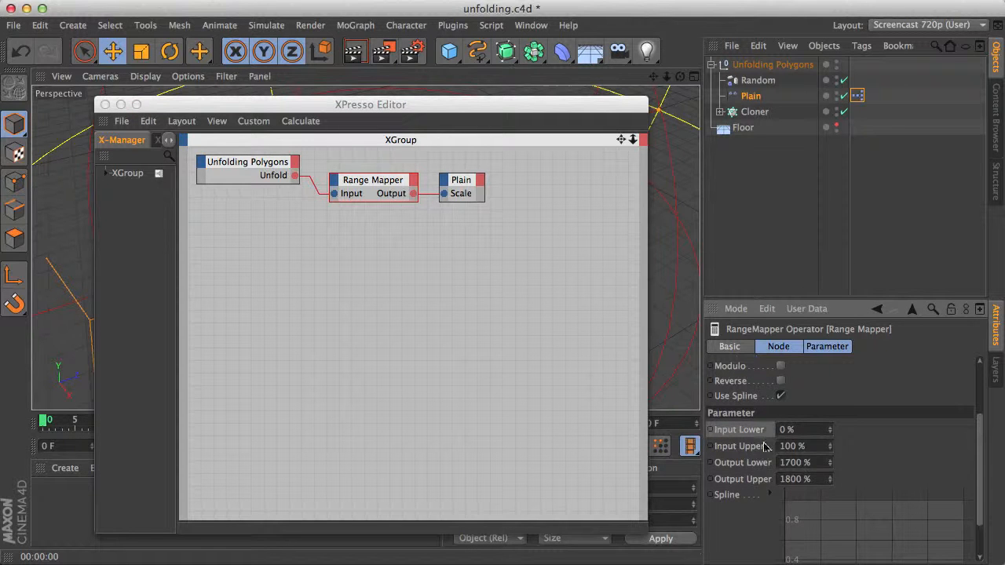
pyautogui.moveTo(582, 115); pyautogui.dragTo(437, 482)
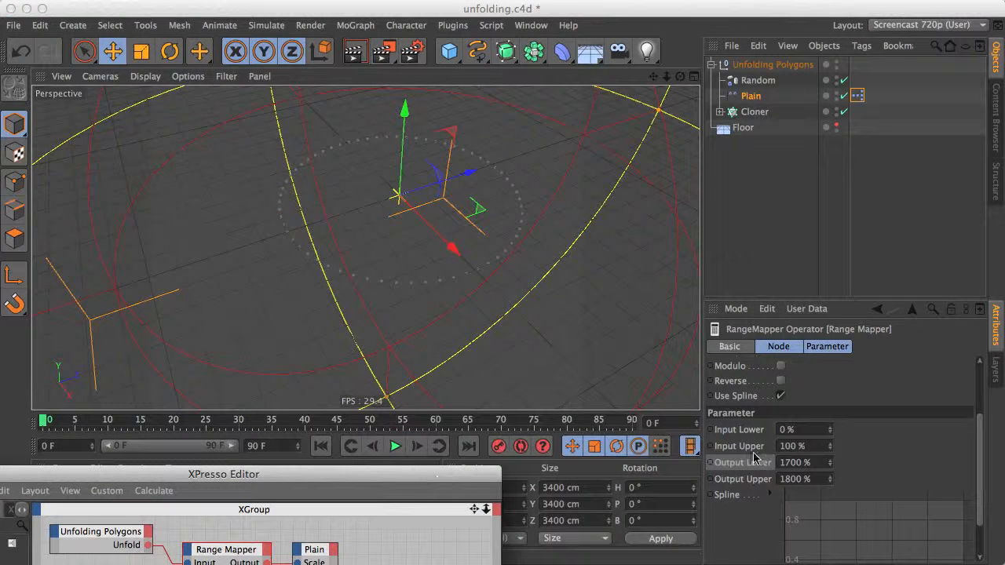
pyautogui.click(799, 454)
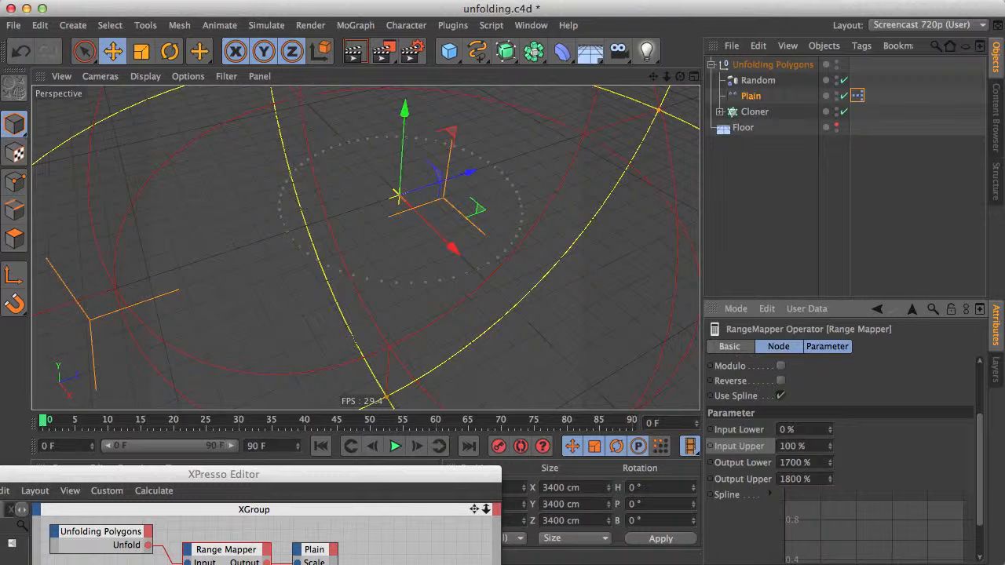
pyautogui.doubleClick(808, 479)
pyautogui.write('0')
pyautogui.press('Return')
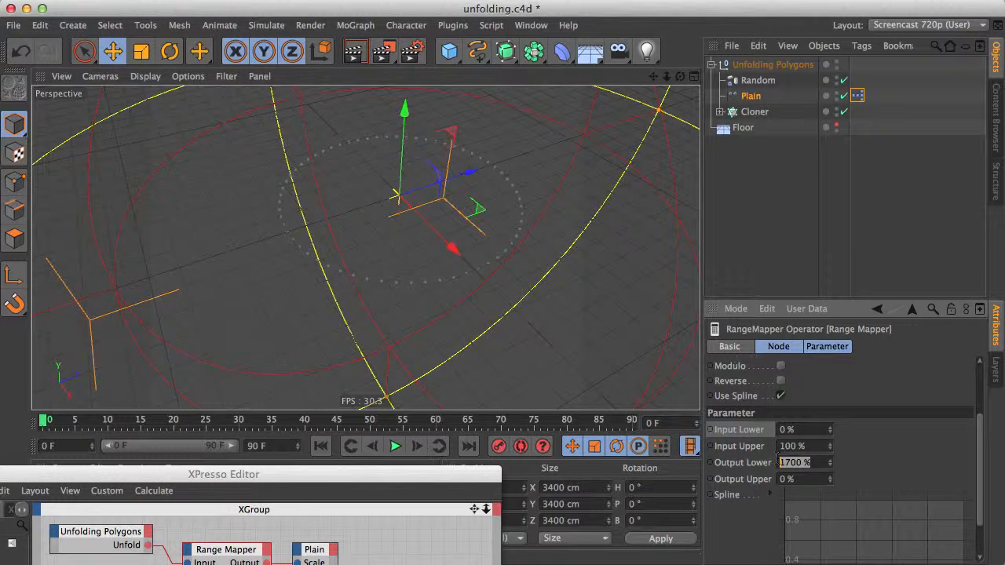
pyautogui.click(762, 447)
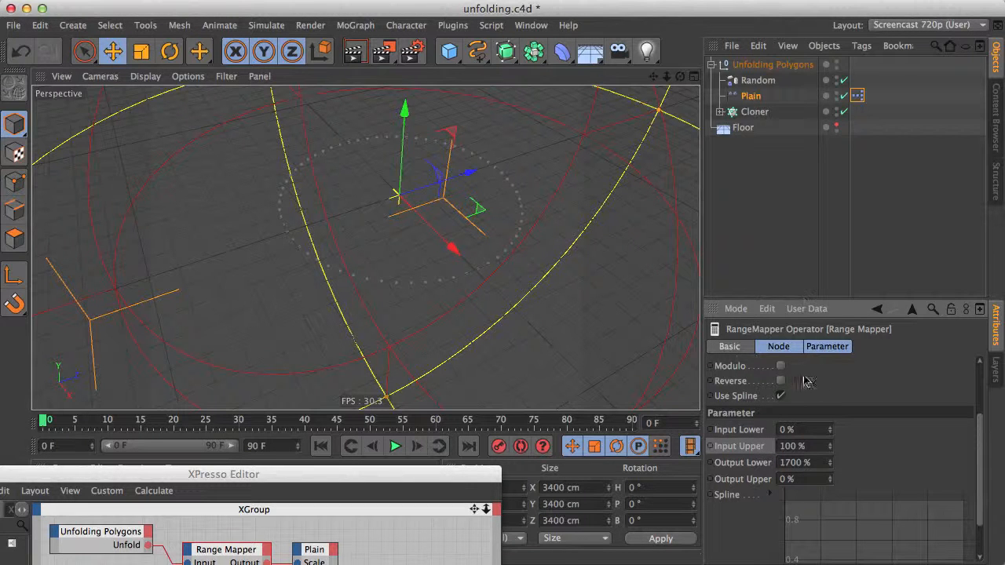
pyautogui.click(762, 481)
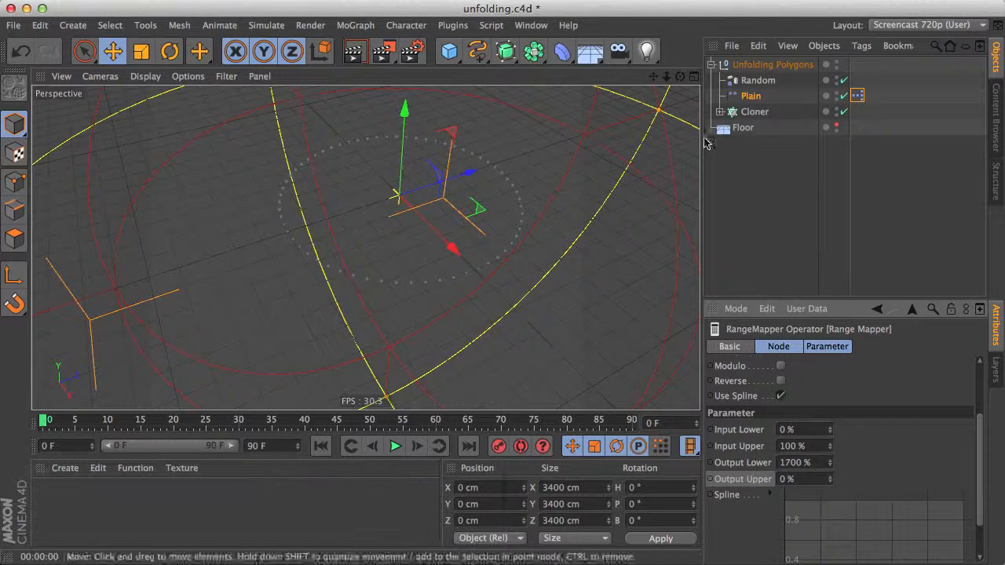
# Test the null's Unfold slider, return it to 0 % and keyframe it at frame 0.
pyautogui.click(769, 65)
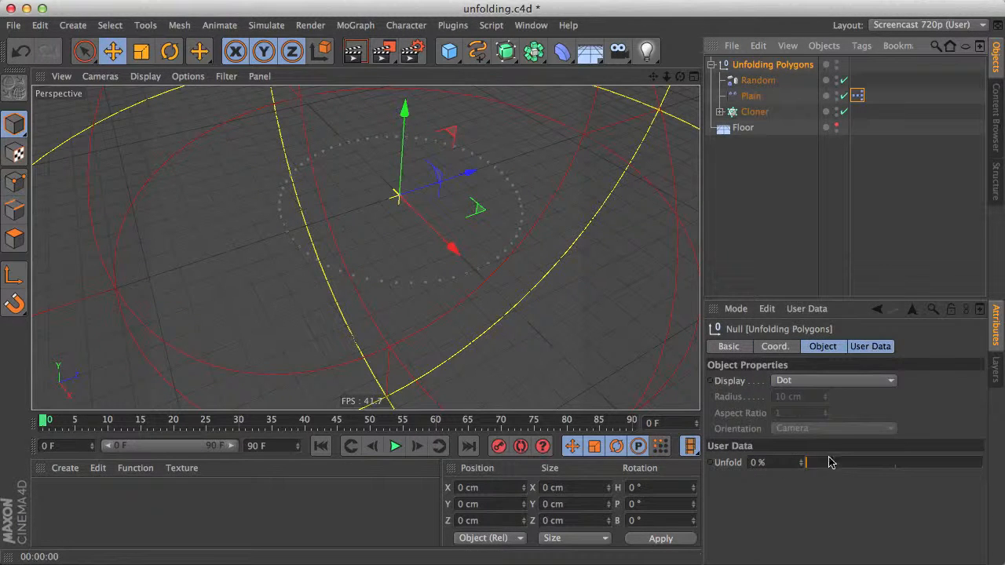
pyautogui.moveTo(821, 464); pyautogui.dragTo(724, 503)
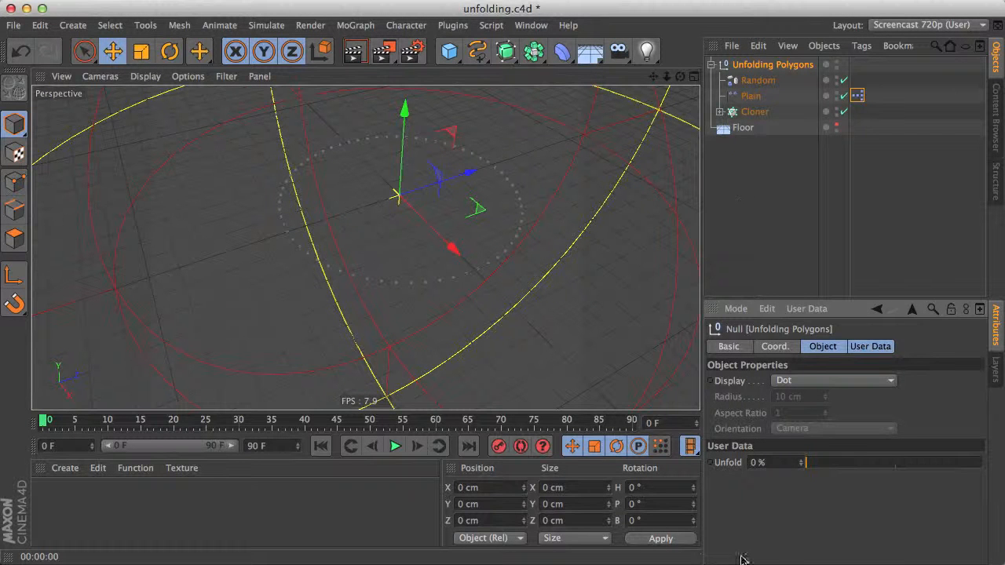
pyautogui.keyDown('ctrl'); pyautogui.click(710, 463); pyautogui.keyUp('ctrl')
# Keyframe Unfold at 100 % on frame 90 and return the timeline to frame 0.
pyautogui.moveTo(603, 421); pyautogui.dragTo(706, 427)
pyautogui.moveTo(800, 465); pyautogui.dragTo(981, 464)
pyautogui.keyDown('ctrl'); pyautogui.click(710, 463); pyautogui.keyUp('ctrl')
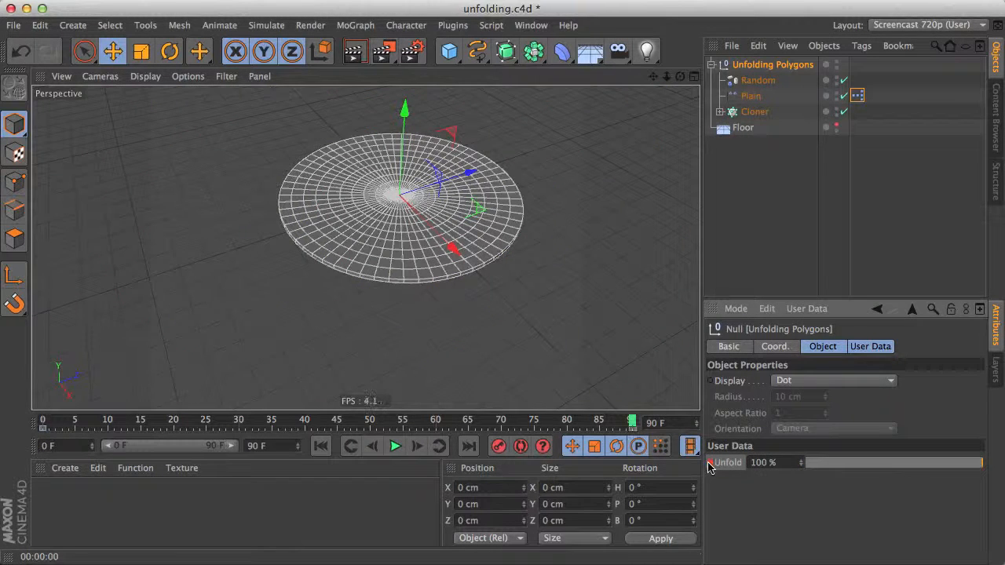
pyautogui.moveTo(632, 424); pyautogui.dragTo(43, 425)
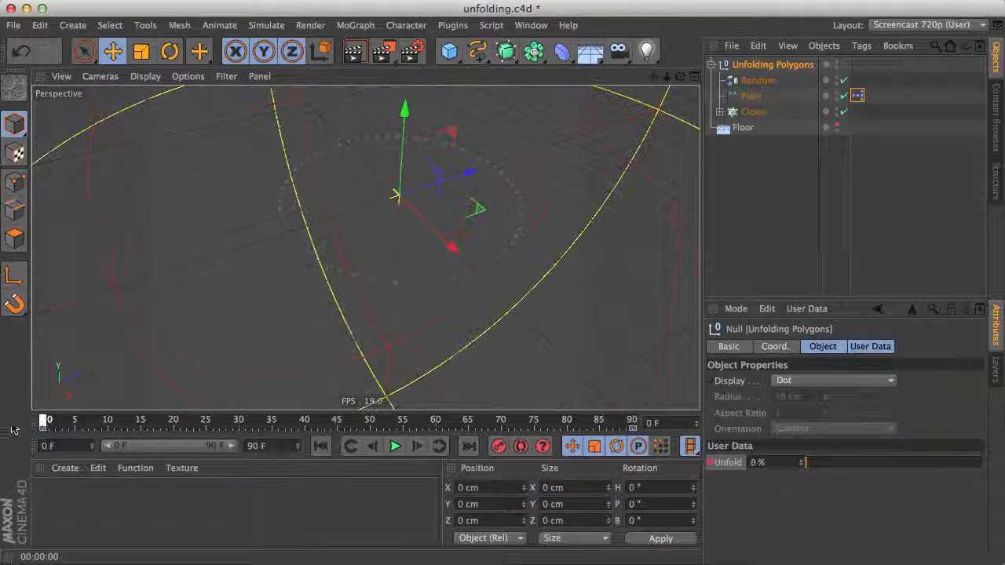
# Add a Delay effector to the inner Cloner that holds the Polygon inside the Cloth NURBS.
pyautogui.click(755, 145)
pyautogui.click(719, 111)
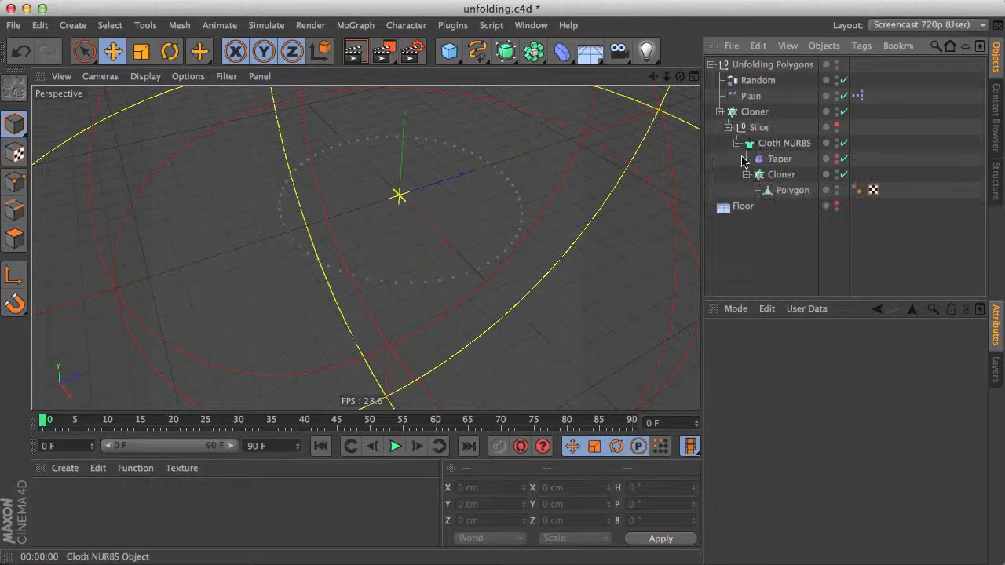
pyautogui.click(778, 174)
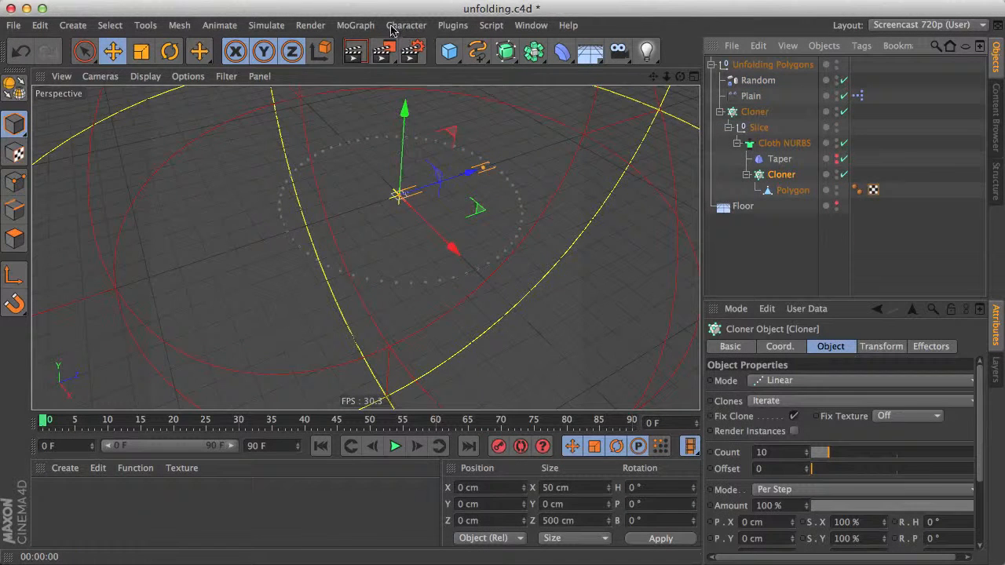
pyautogui.click(310, 25)
pyautogui.moveTo(384, 49)
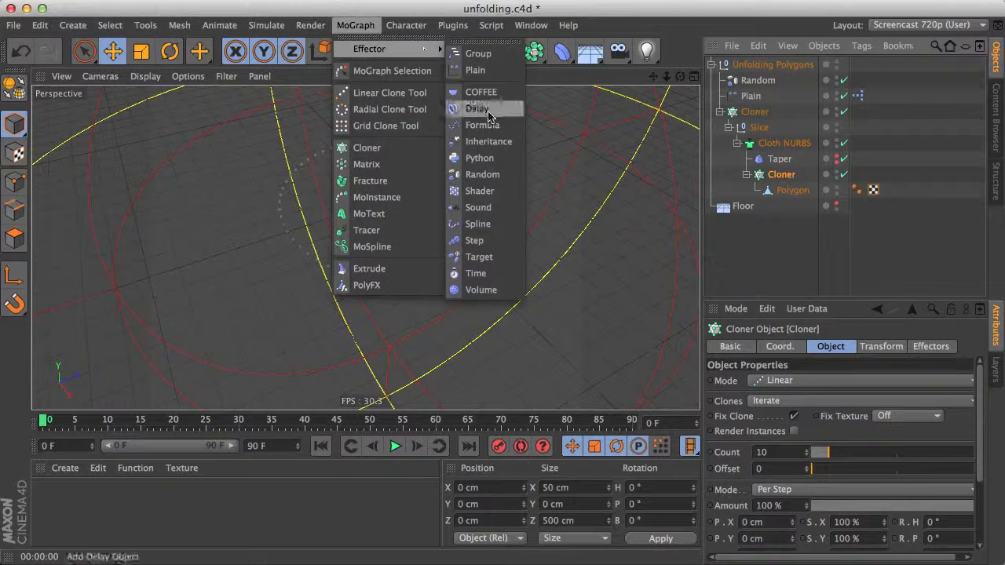
pyautogui.click(488, 114)
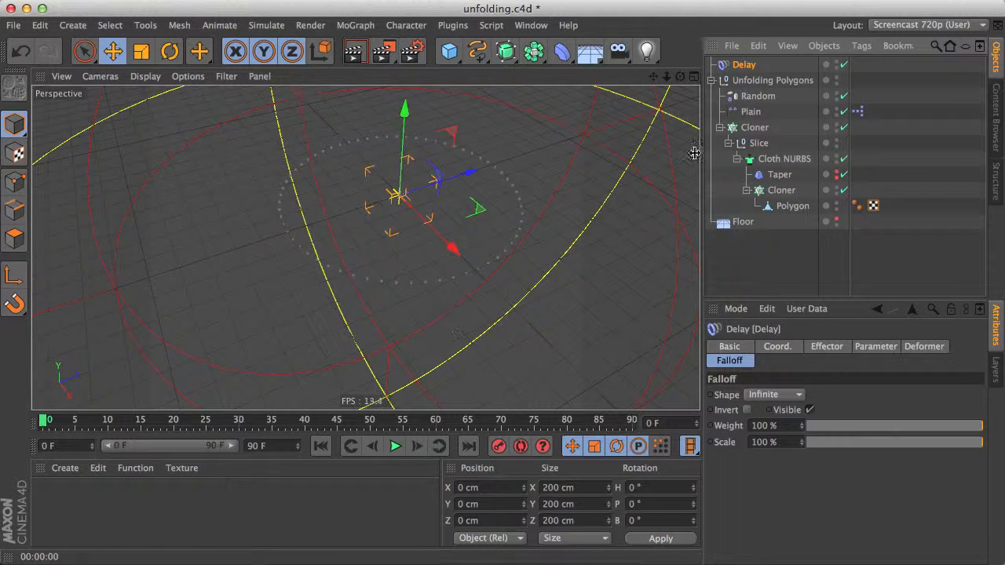
# Collapse the Unfolding Polygons hierarchy and set the Delay effector's mode to Spring.
pyautogui.click(712, 80)
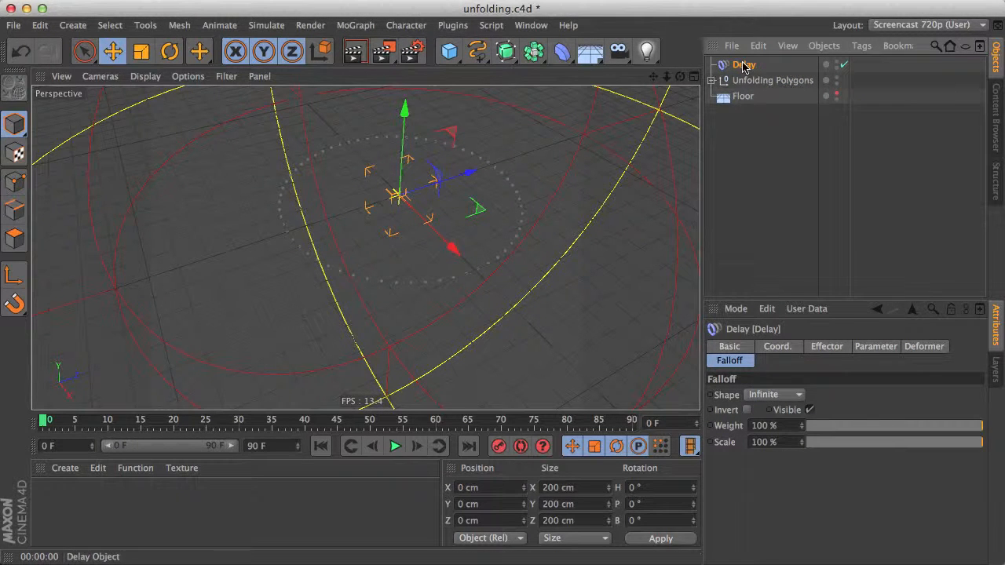
pyautogui.click(857, 348)
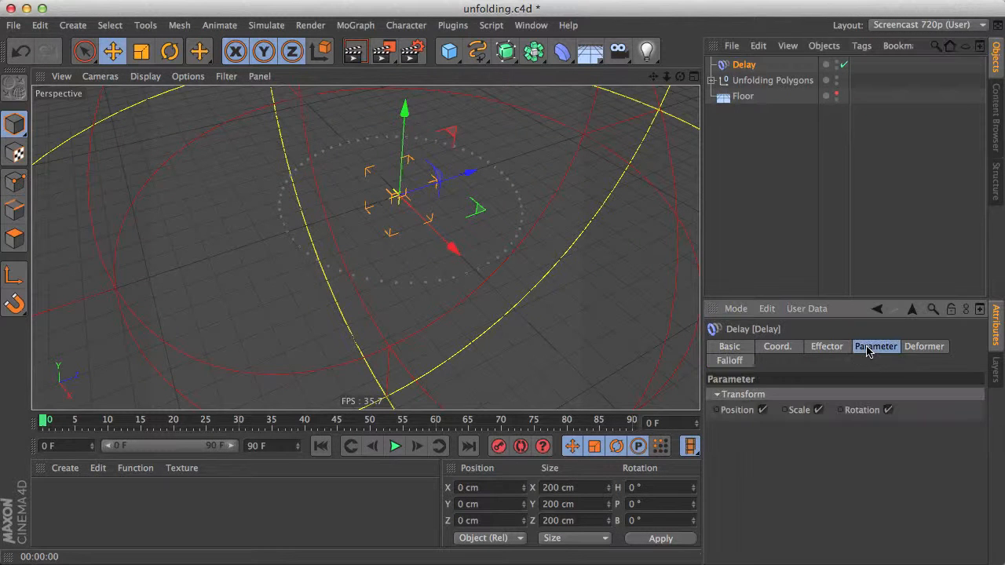
pyautogui.click(845, 350)
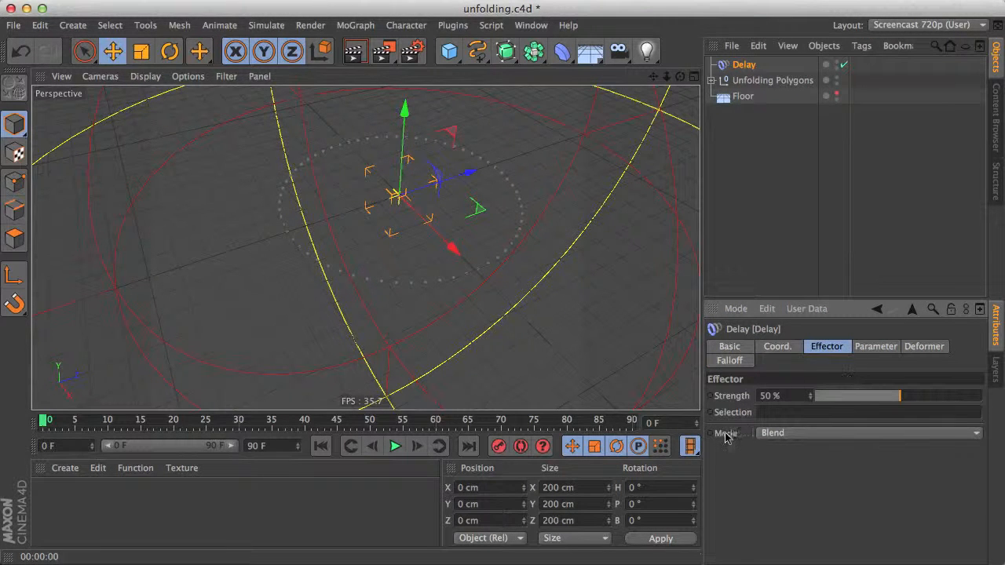
pyautogui.click(778, 433)
pyautogui.click(798, 482)
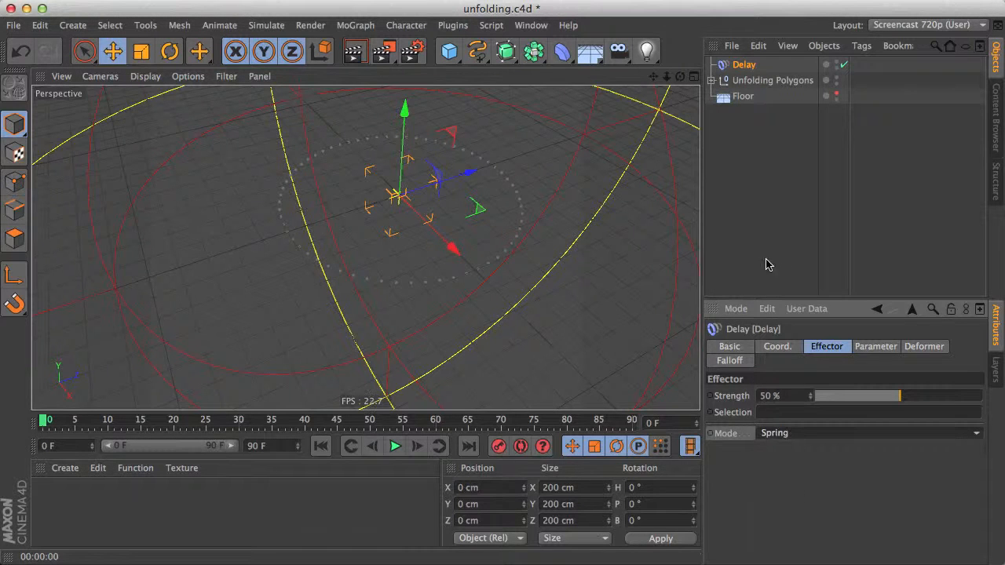
# Deselect the Delay effector, play the animation to check the springy unfolding, and stop it at frame 32.
pyautogui.click(746, 287)
pyautogui.click(396, 446)
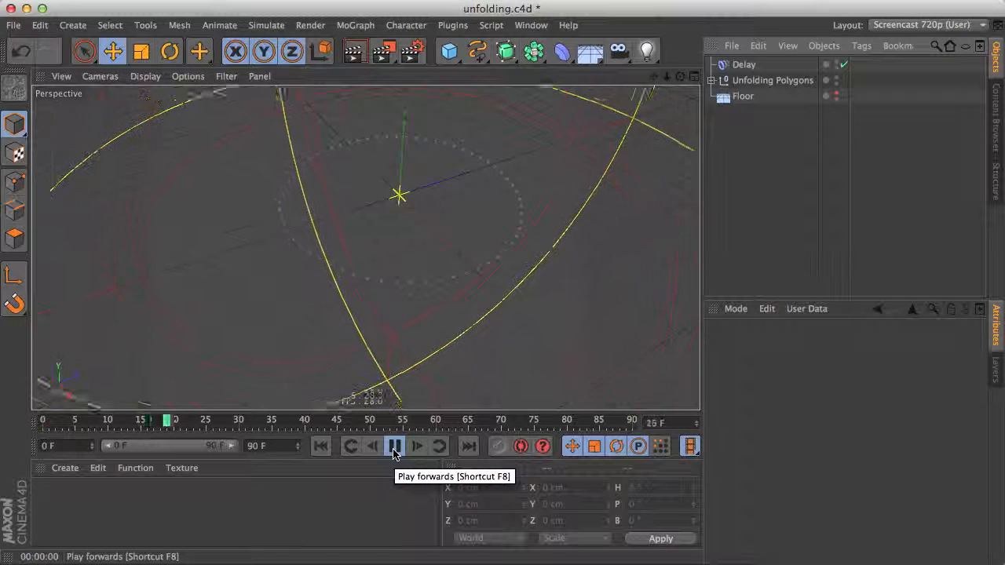
pyautogui.click(394, 446)
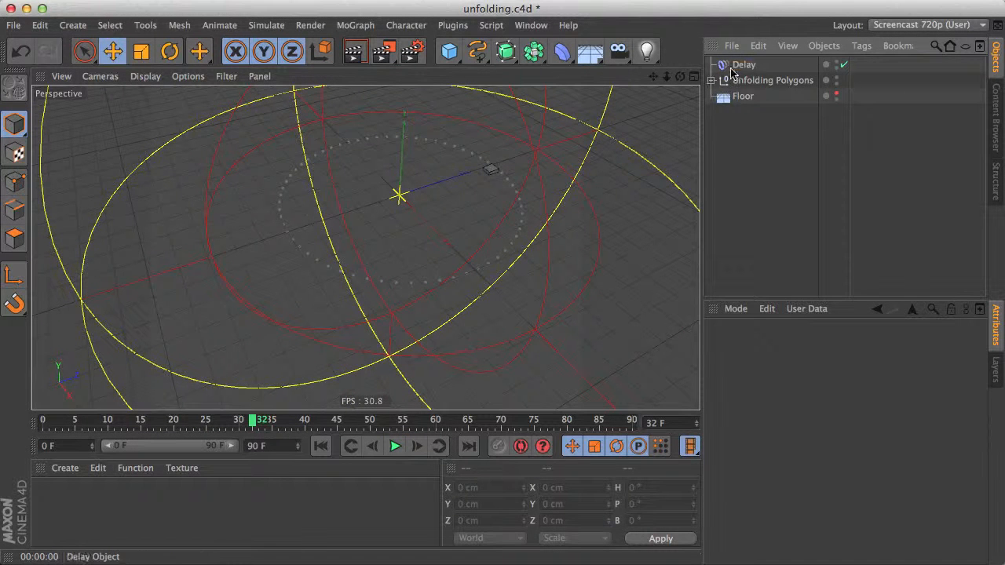
# Examine the Delay effector, the Unfold slider around frame 29, and the Plain effector's XPresso expression, parameters and falloff.
pyautogui.click(731, 66)
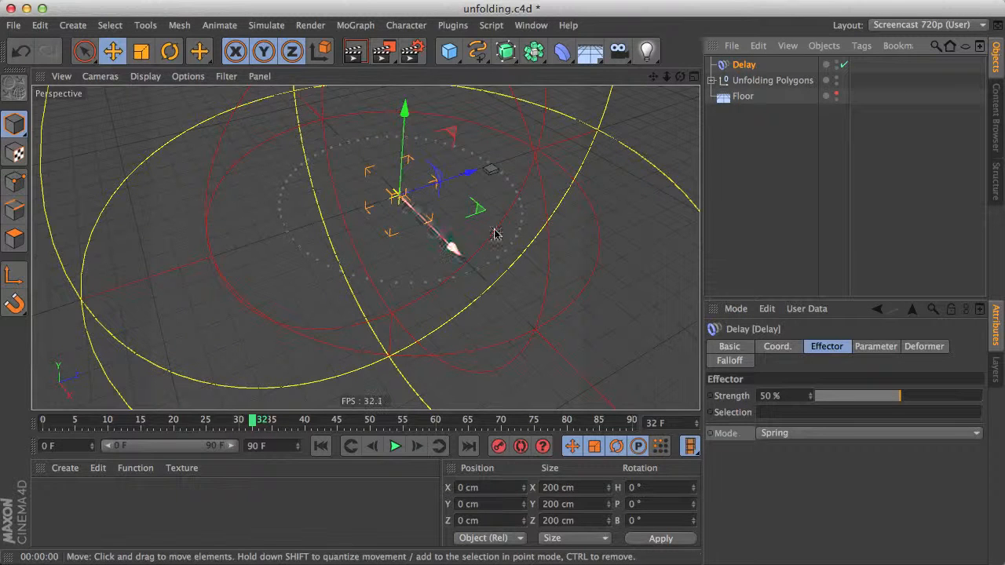
pyautogui.click(712, 81)
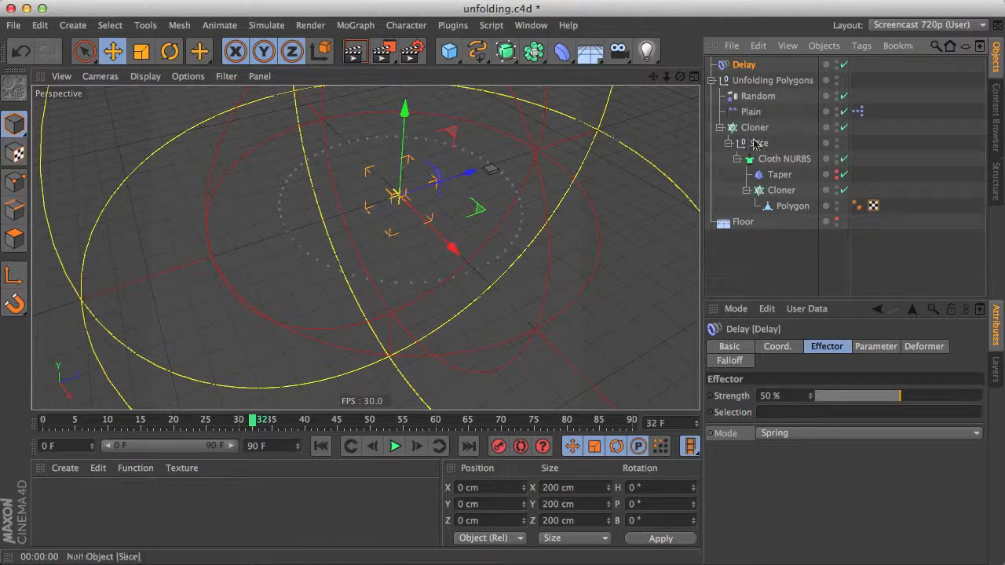
pyautogui.click(750, 112)
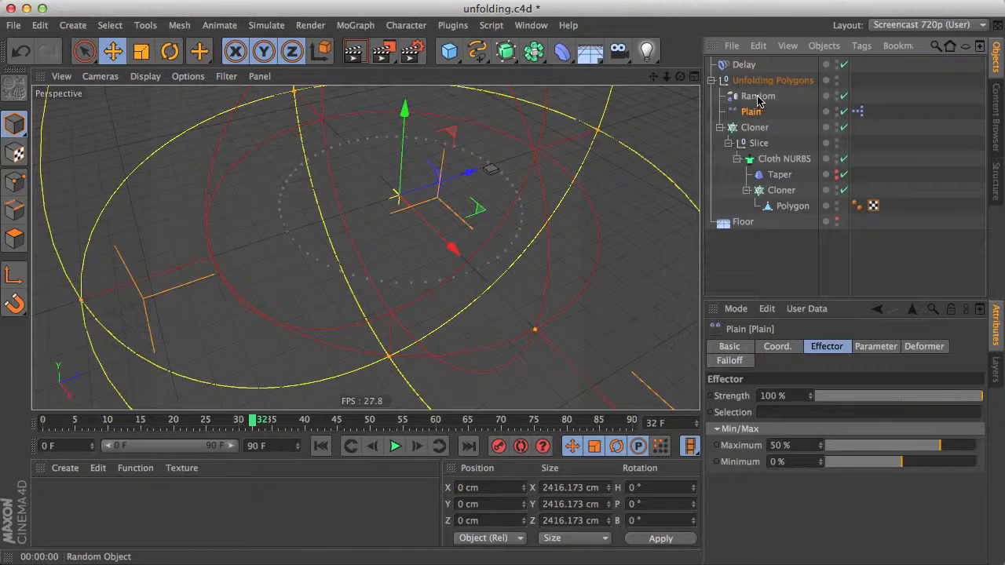
pyautogui.click(772, 80)
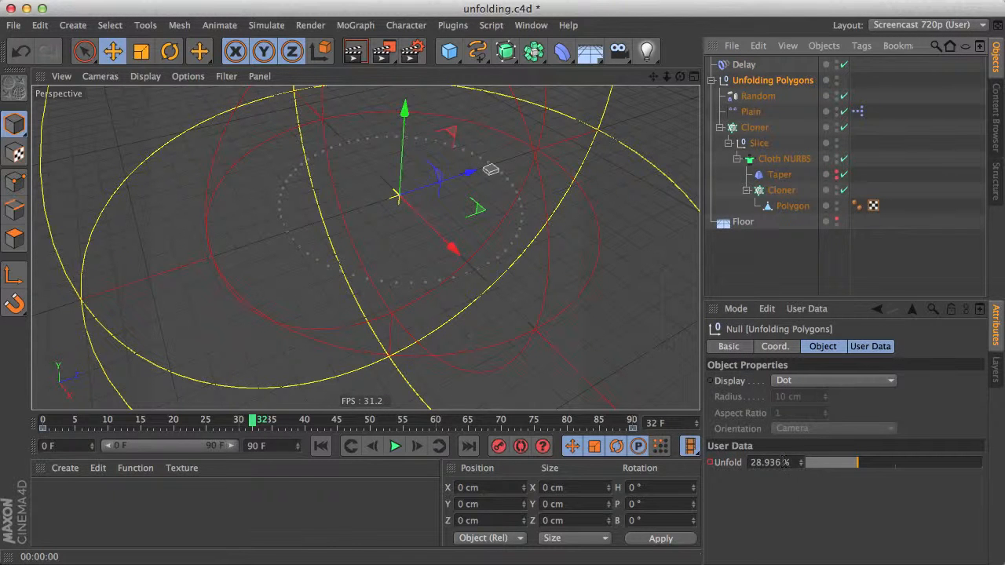
pyautogui.moveTo(253, 422); pyautogui.dragTo(234, 425)
pyautogui.doubleClick(858, 112)
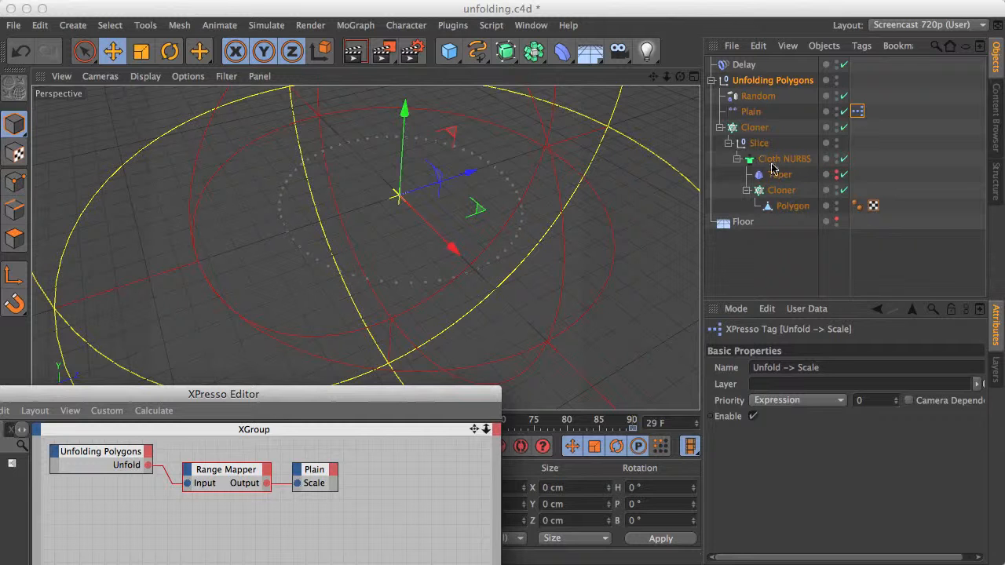
pyautogui.click(750, 111)
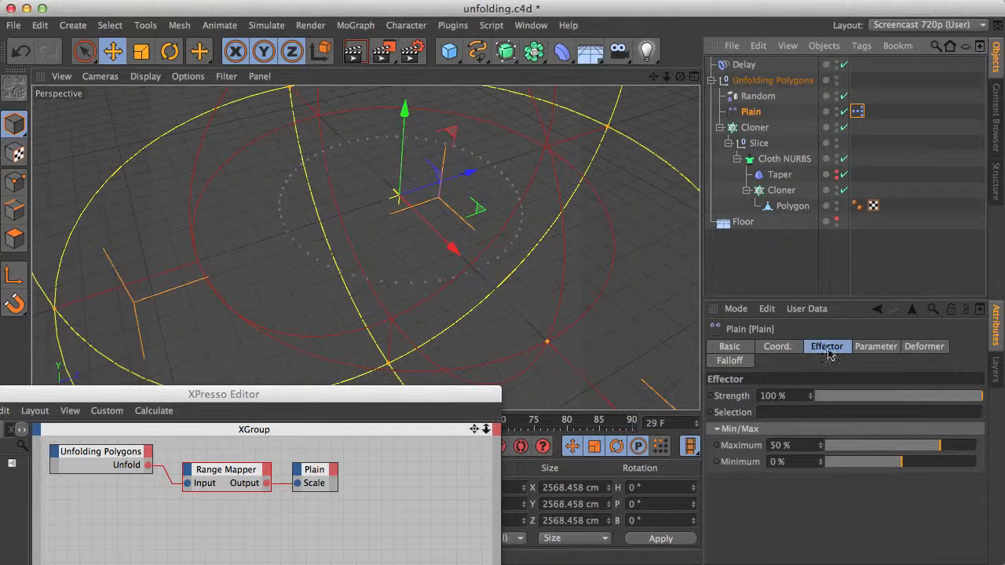
pyautogui.click(878, 347)
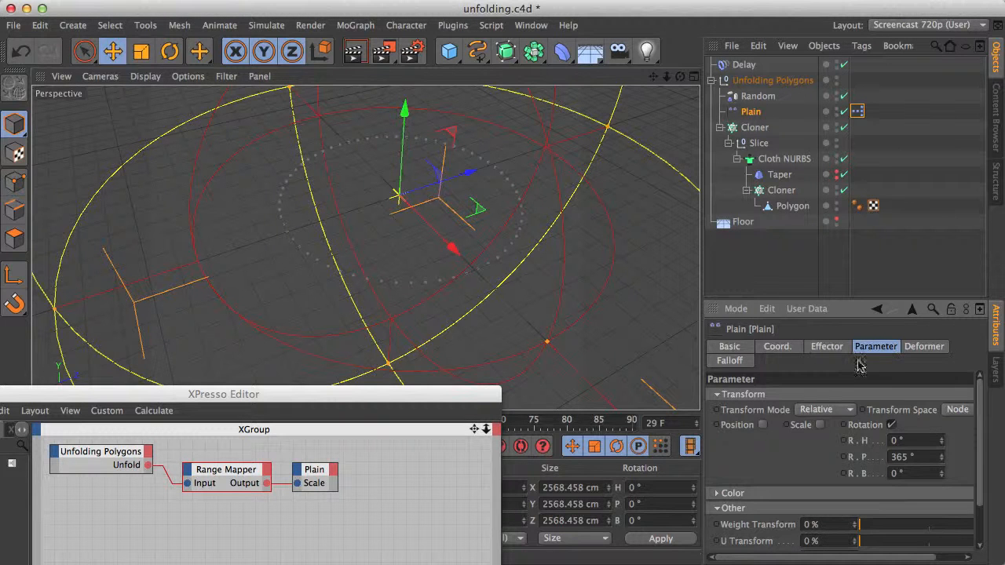
pyautogui.click(730, 361)
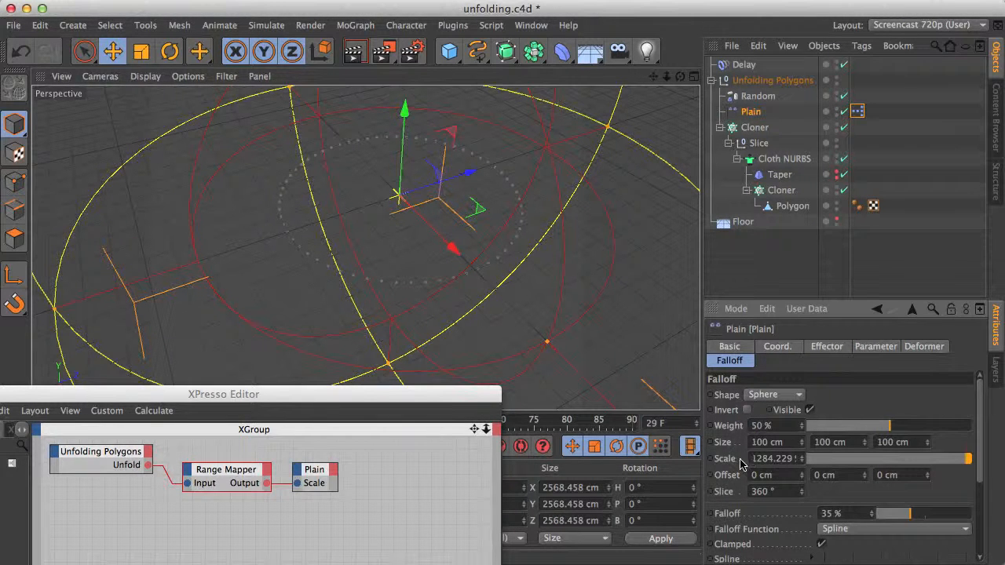
# Try an Output Lower of 1300 % on the Range Mapper and close the XPresso Editor.
pyautogui.moveTo(263, 402); pyautogui.dragTo(295, 285)
pyautogui.click(258, 368)
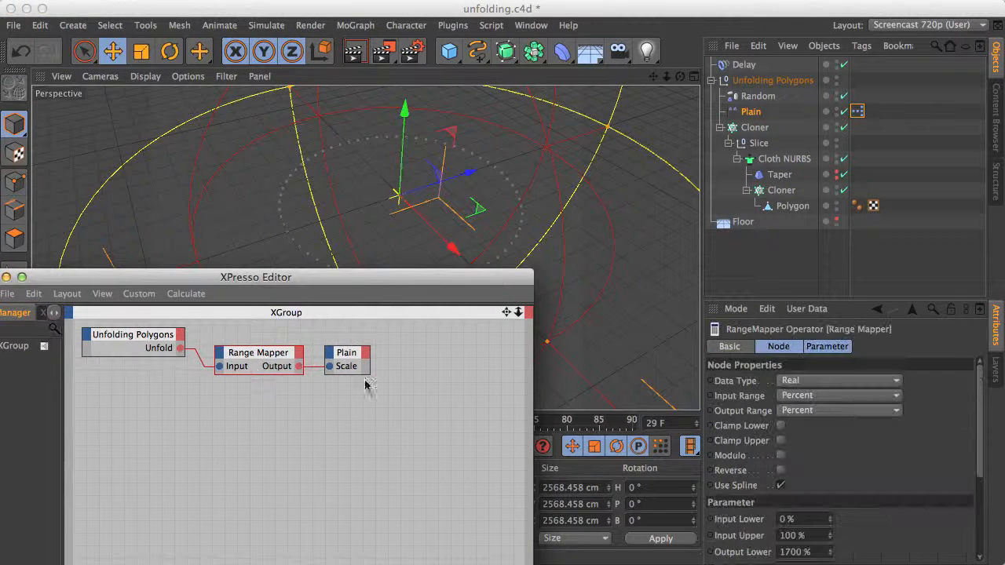
pyautogui.click(791, 552)
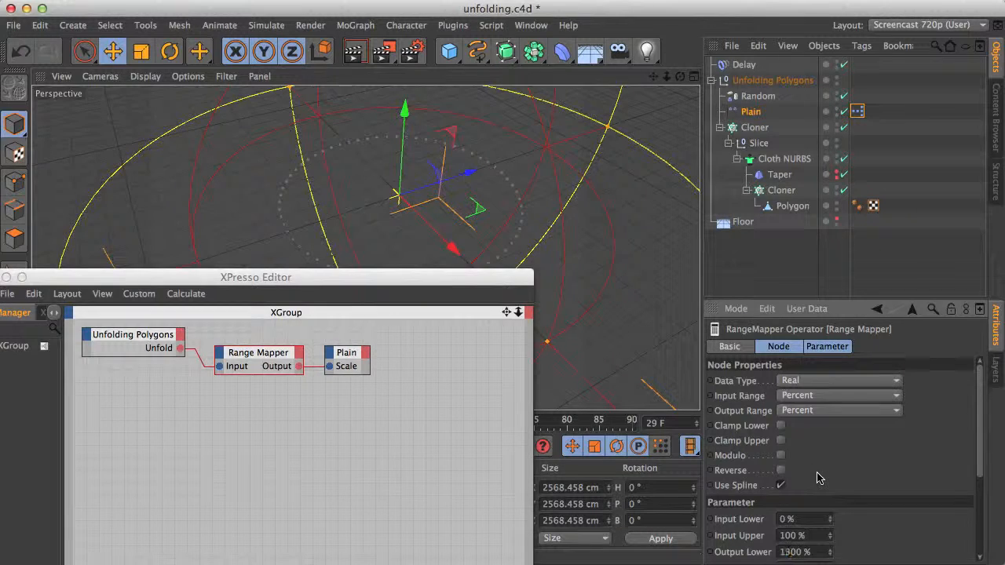
pyautogui.click(6, 277)
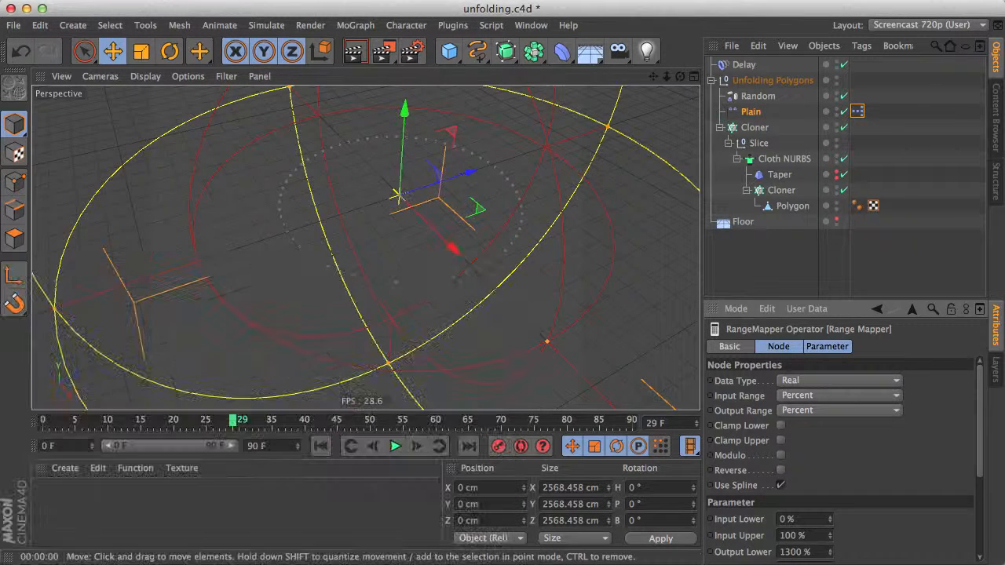
pyautogui.click(878, 270)
# Play the unfolding animation from frame 0 to check when the polygons start moving, and stop playback.
pyautogui.click(321, 446)
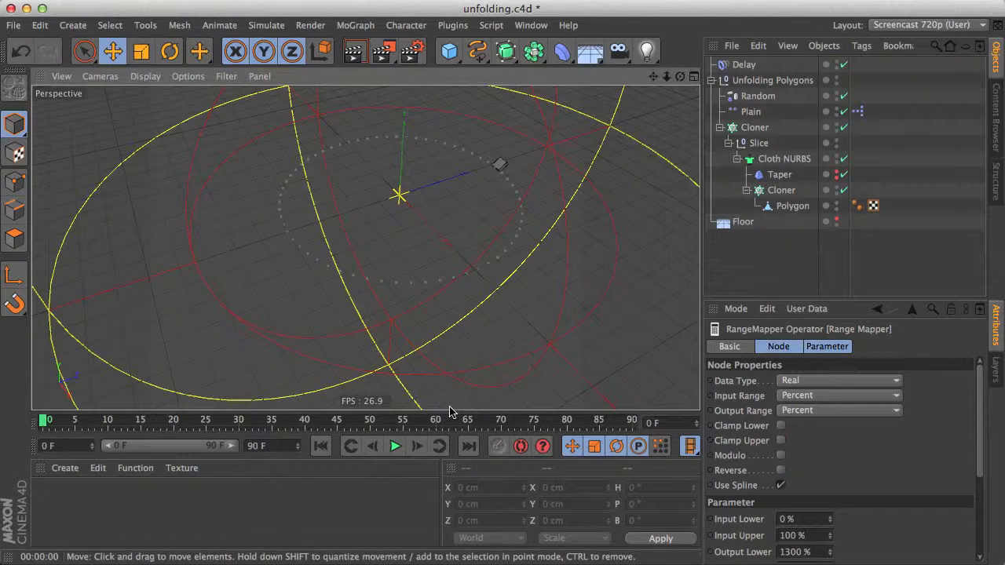
pyautogui.click(395, 446)
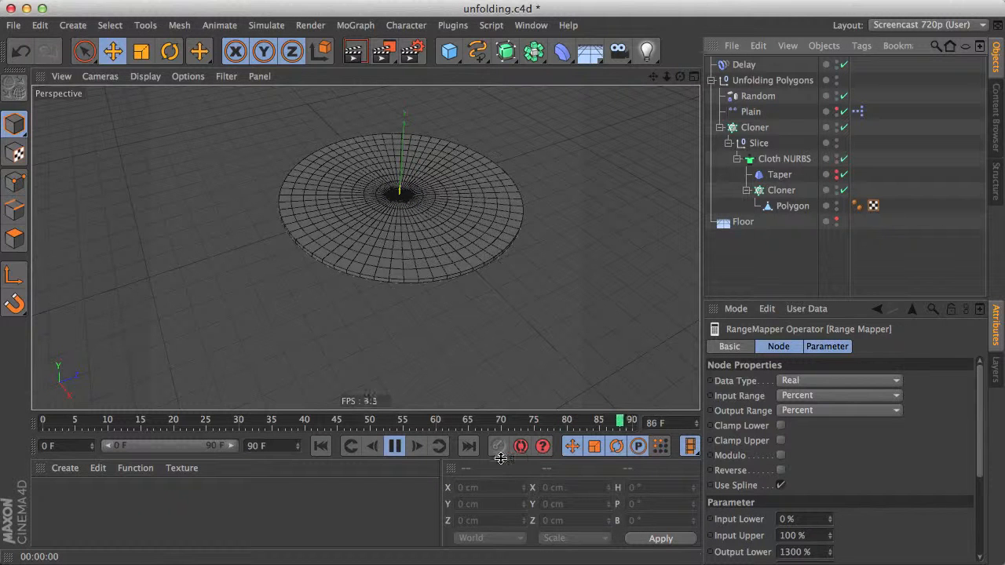
pyautogui.click(394, 446)
# Reopen the Plain effector's XPresso expression, set the Range Mapper's Output Lower to 1400 % and close the editor.
pyautogui.doubleClick(858, 112)
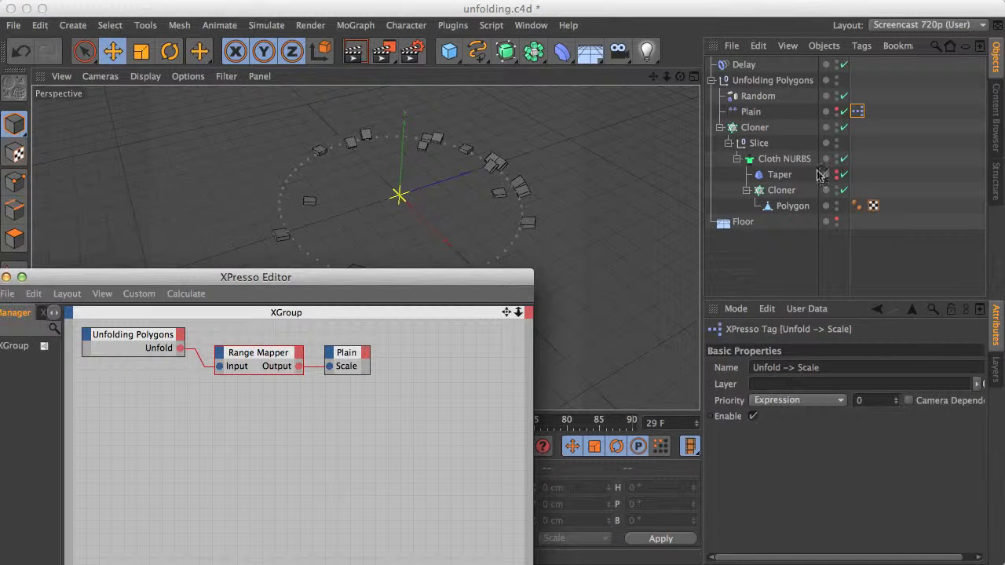
pyautogui.click(281, 349)
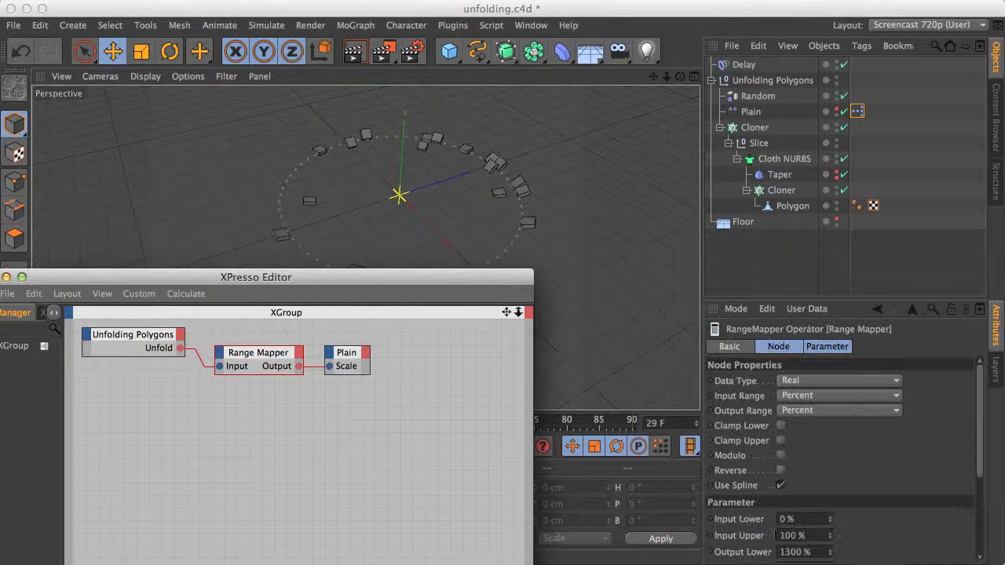
pyautogui.click(790, 553)
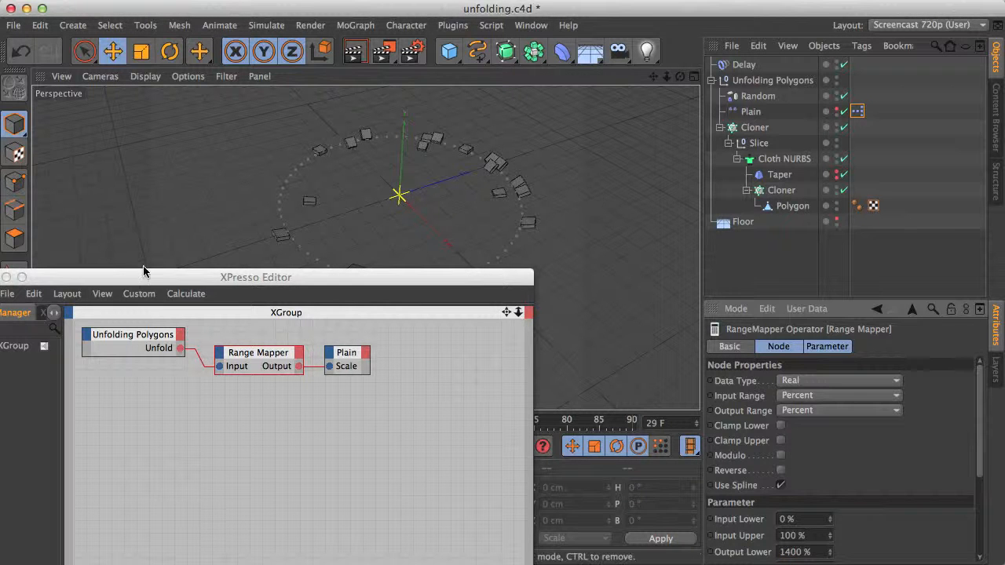
pyautogui.moveTo(149, 277); pyautogui.dragTo(615, 150)
pyautogui.click(473, 150)
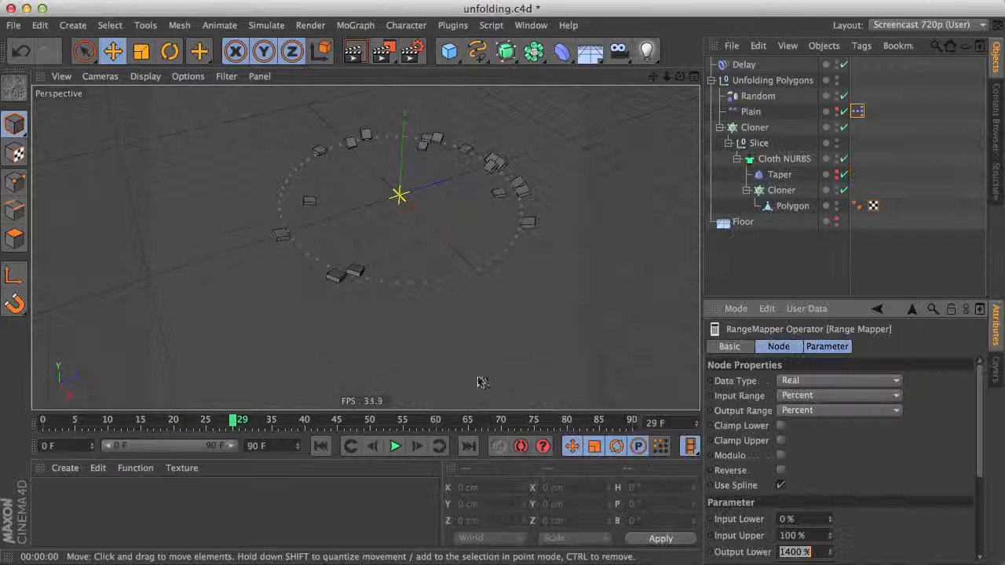
# Replay the start of the animation twice to check the unfolding's timing, returning to frame 0.
pyautogui.click(321, 446)
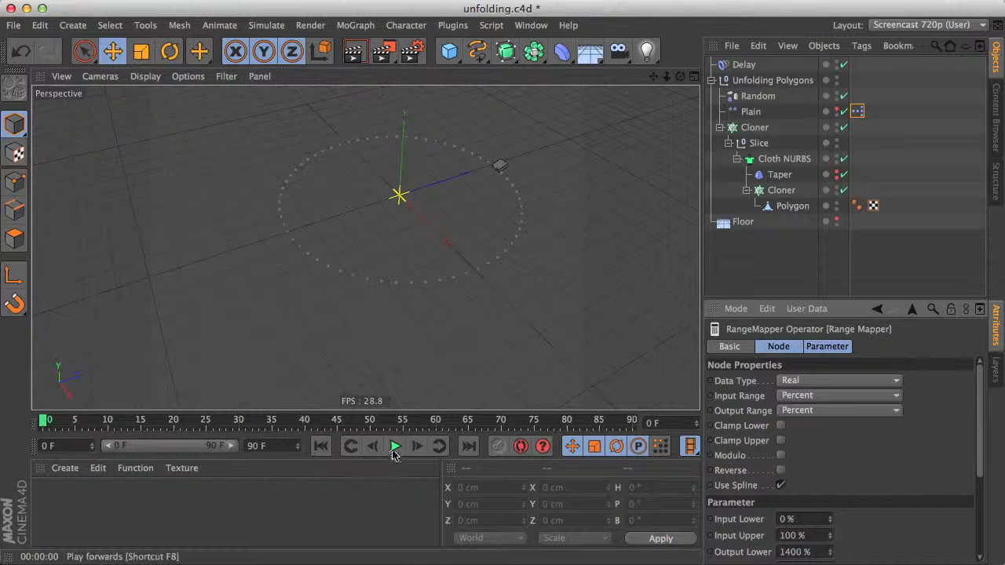
pyautogui.click(394, 446)
pyautogui.click(320, 446)
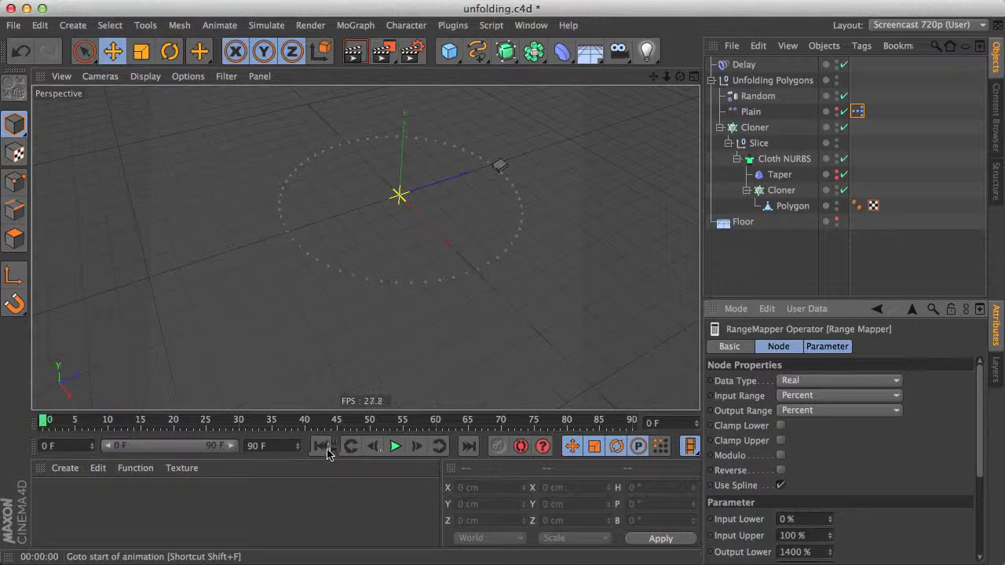
pyautogui.click(395, 446)
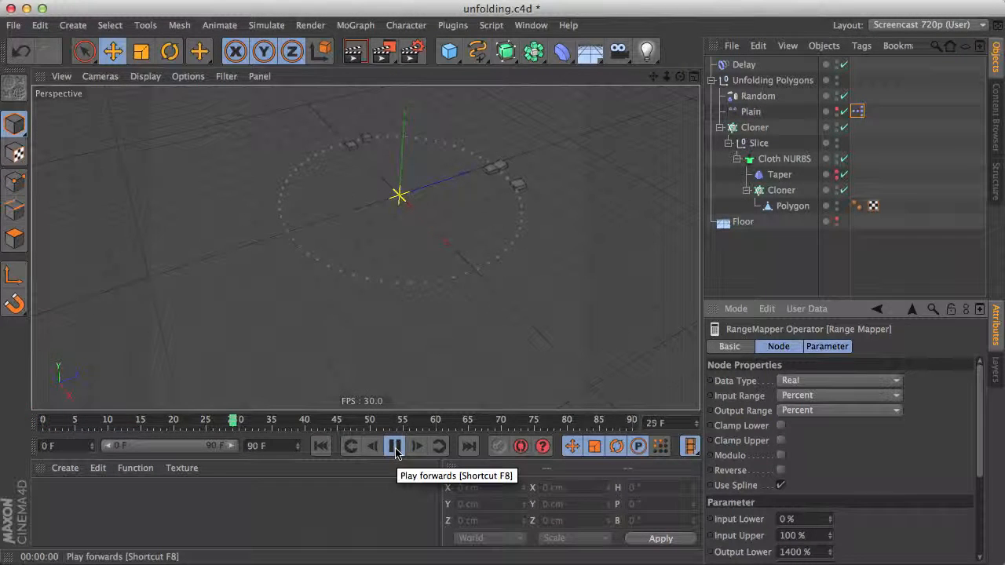
pyautogui.click(394, 446)
pyautogui.click(320, 446)
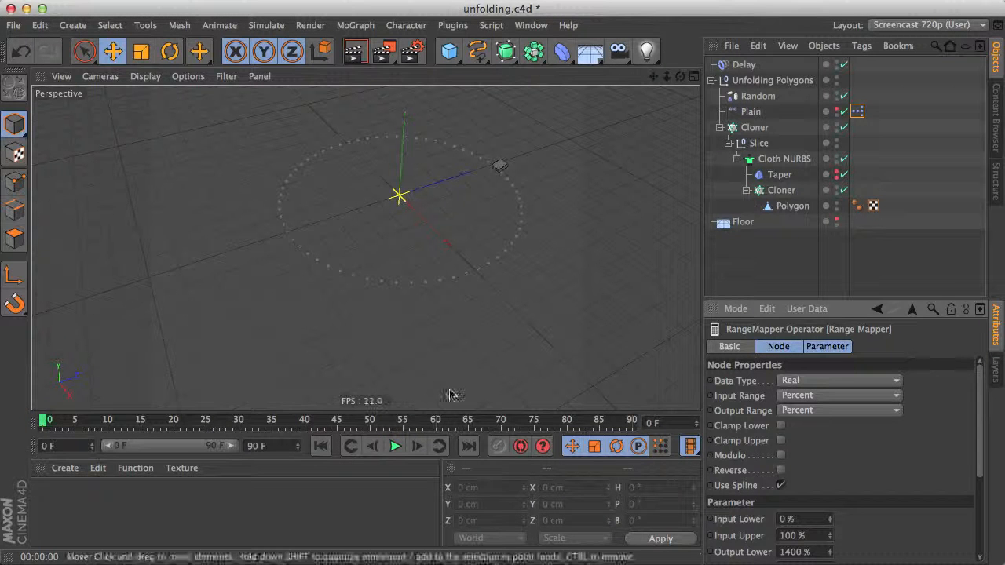
# Set the Plain effector's falloff weight to 60 % and deselect it.
pyautogui.click(751, 111)
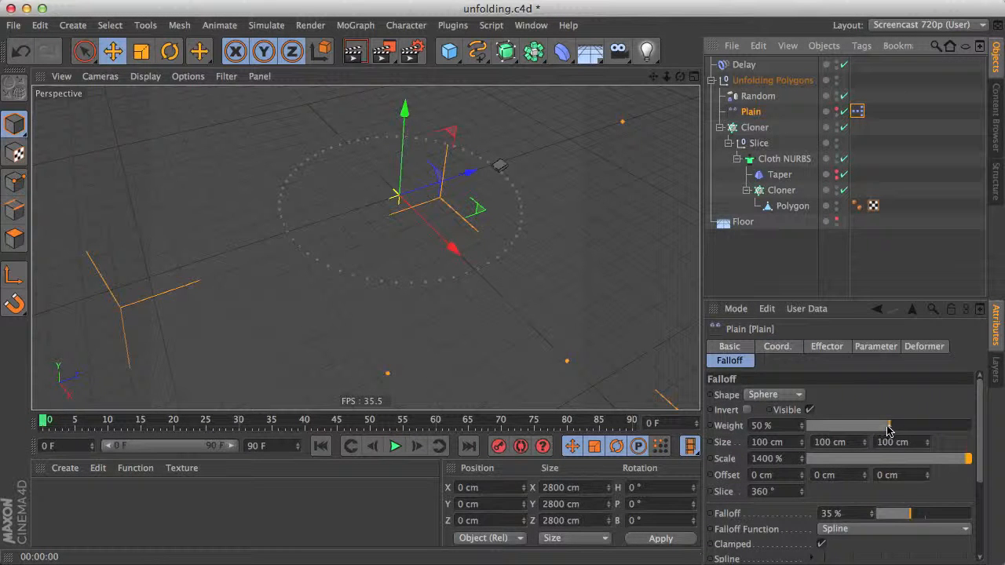
pyautogui.moveTo(887, 430); pyautogui.dragTo(898, 431)
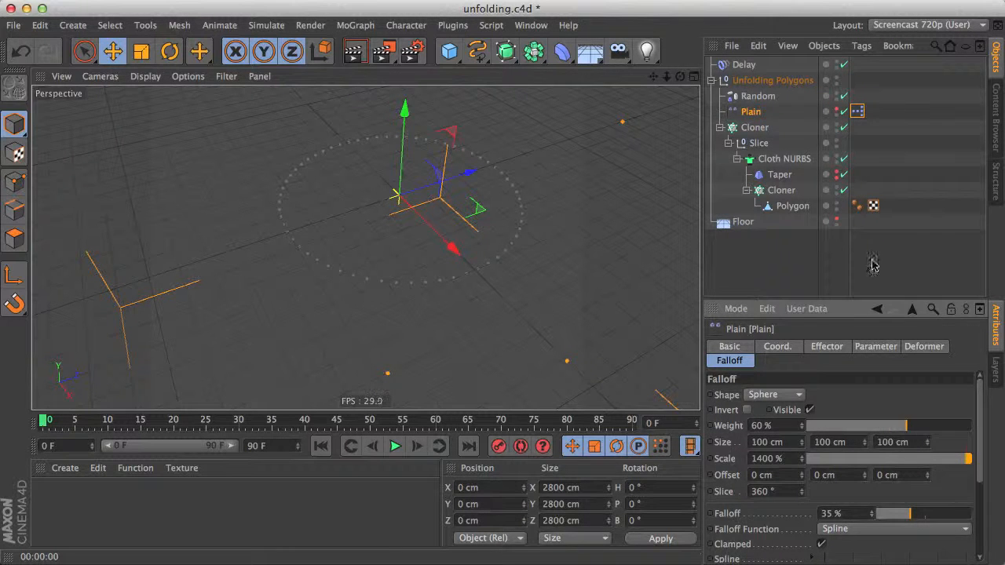
pyautogui.click(599, 354)
# Play the full animation, stop it at frame 88 and look closely at the unfolded disc.
pyautogui.click(395, 446)
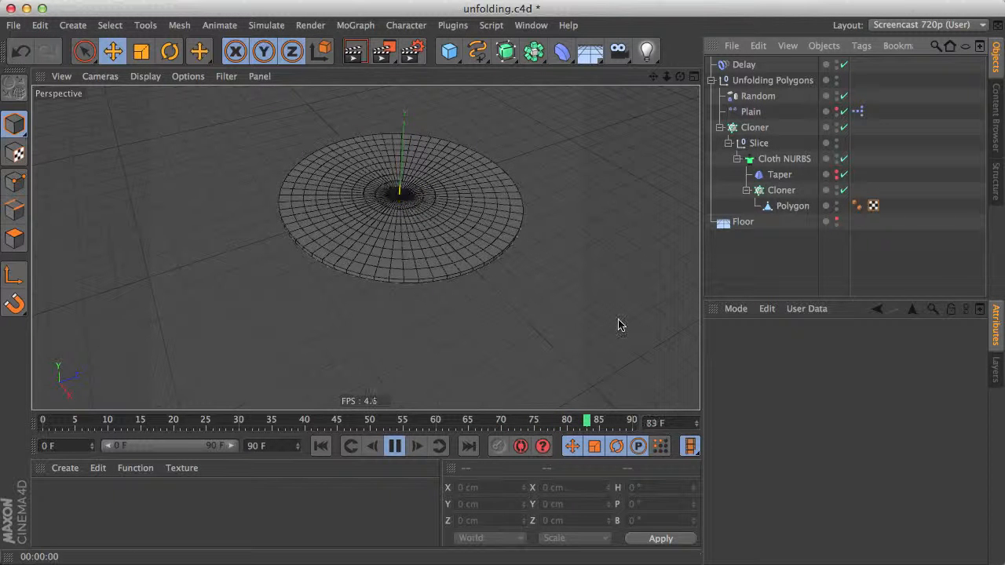
pyautogui.click(394, 446)
pyautogui.scroll(3, 410, 197)
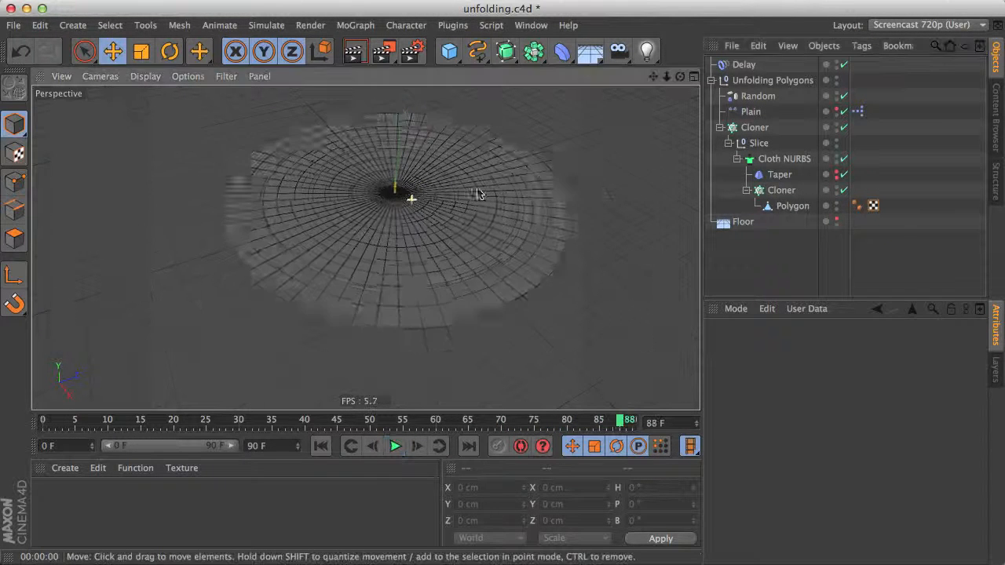